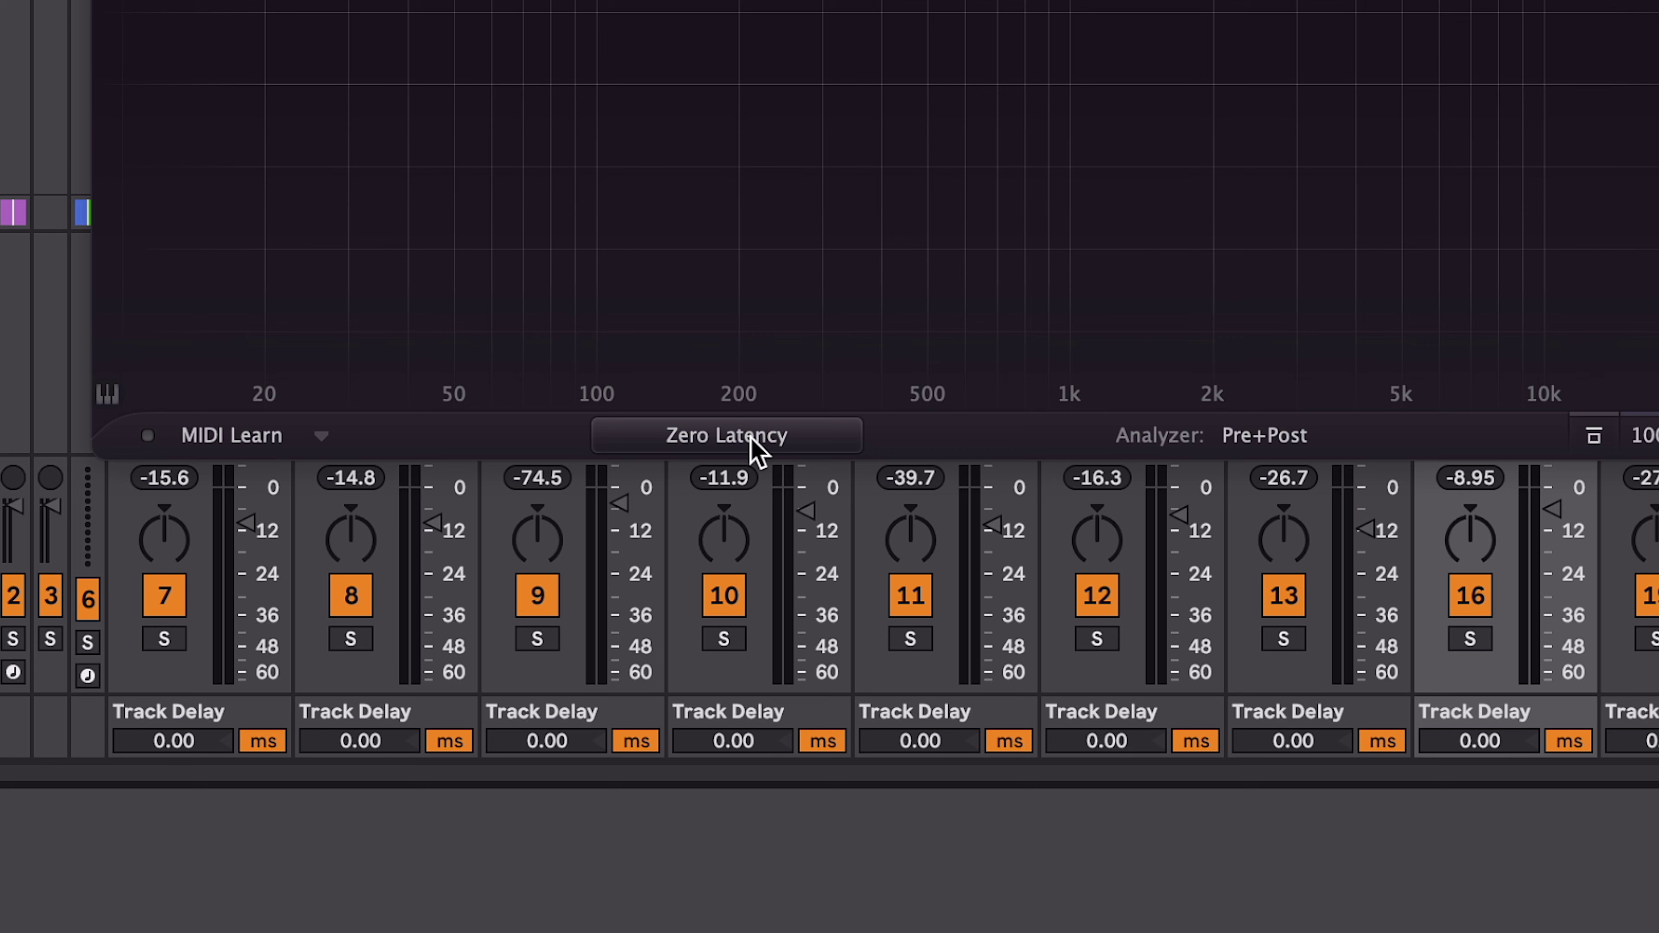
Step: Change Pro-Q 3's processing mode dropdown from Zero Latency to Natural Phase
click(751, 444)
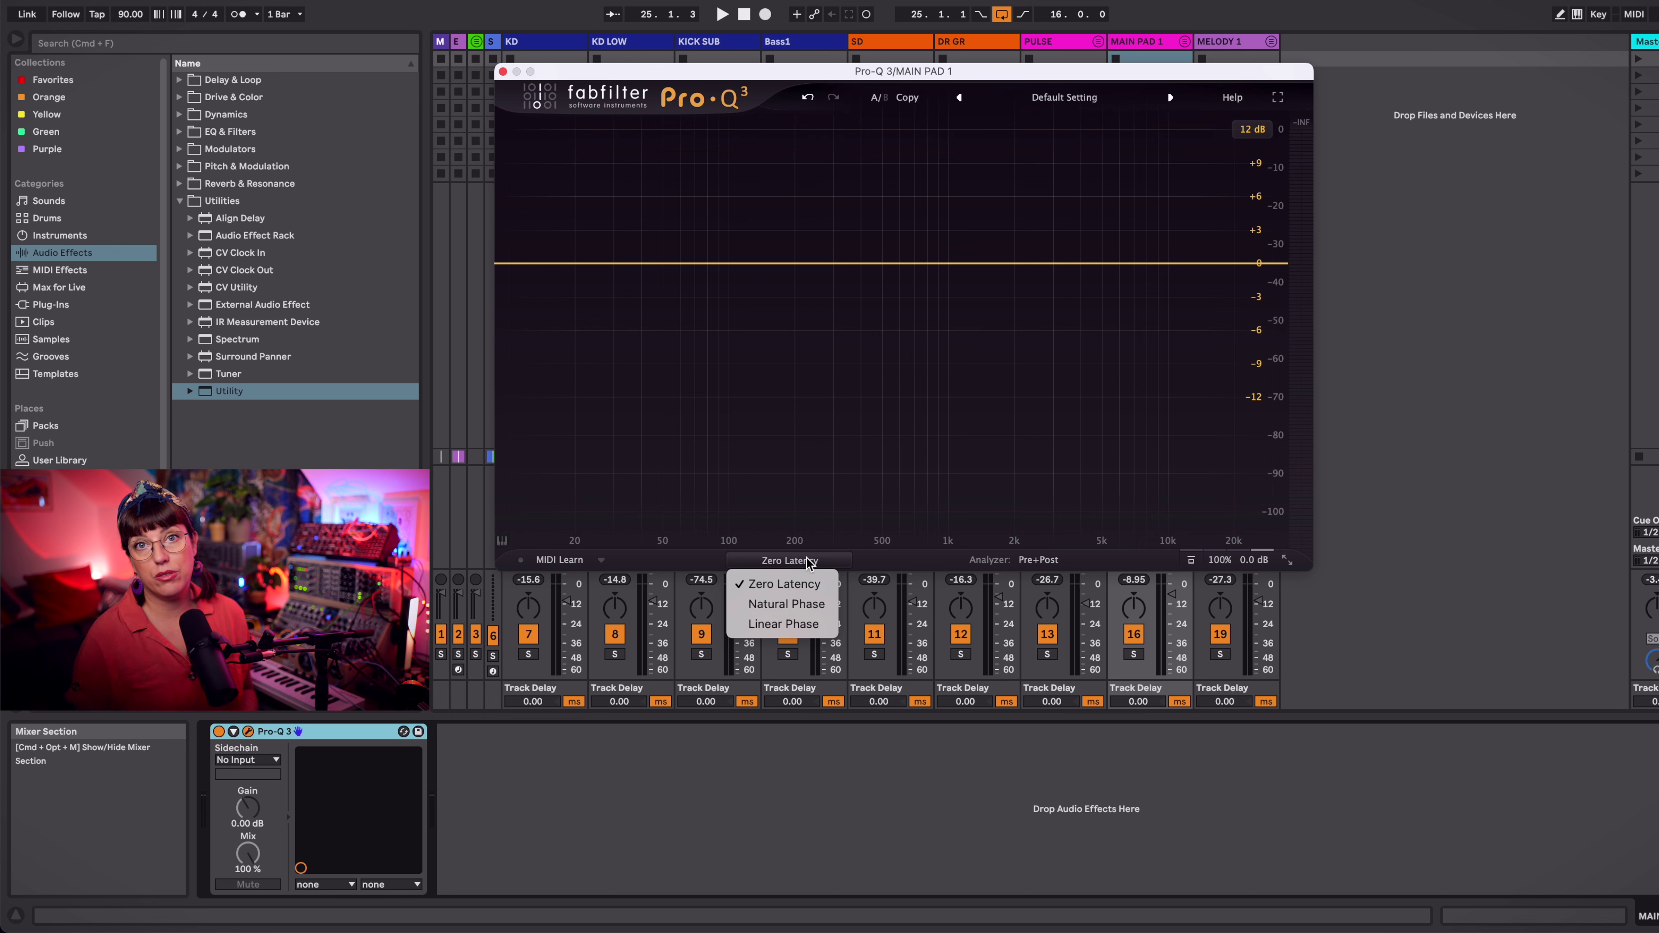
click(788, 608)
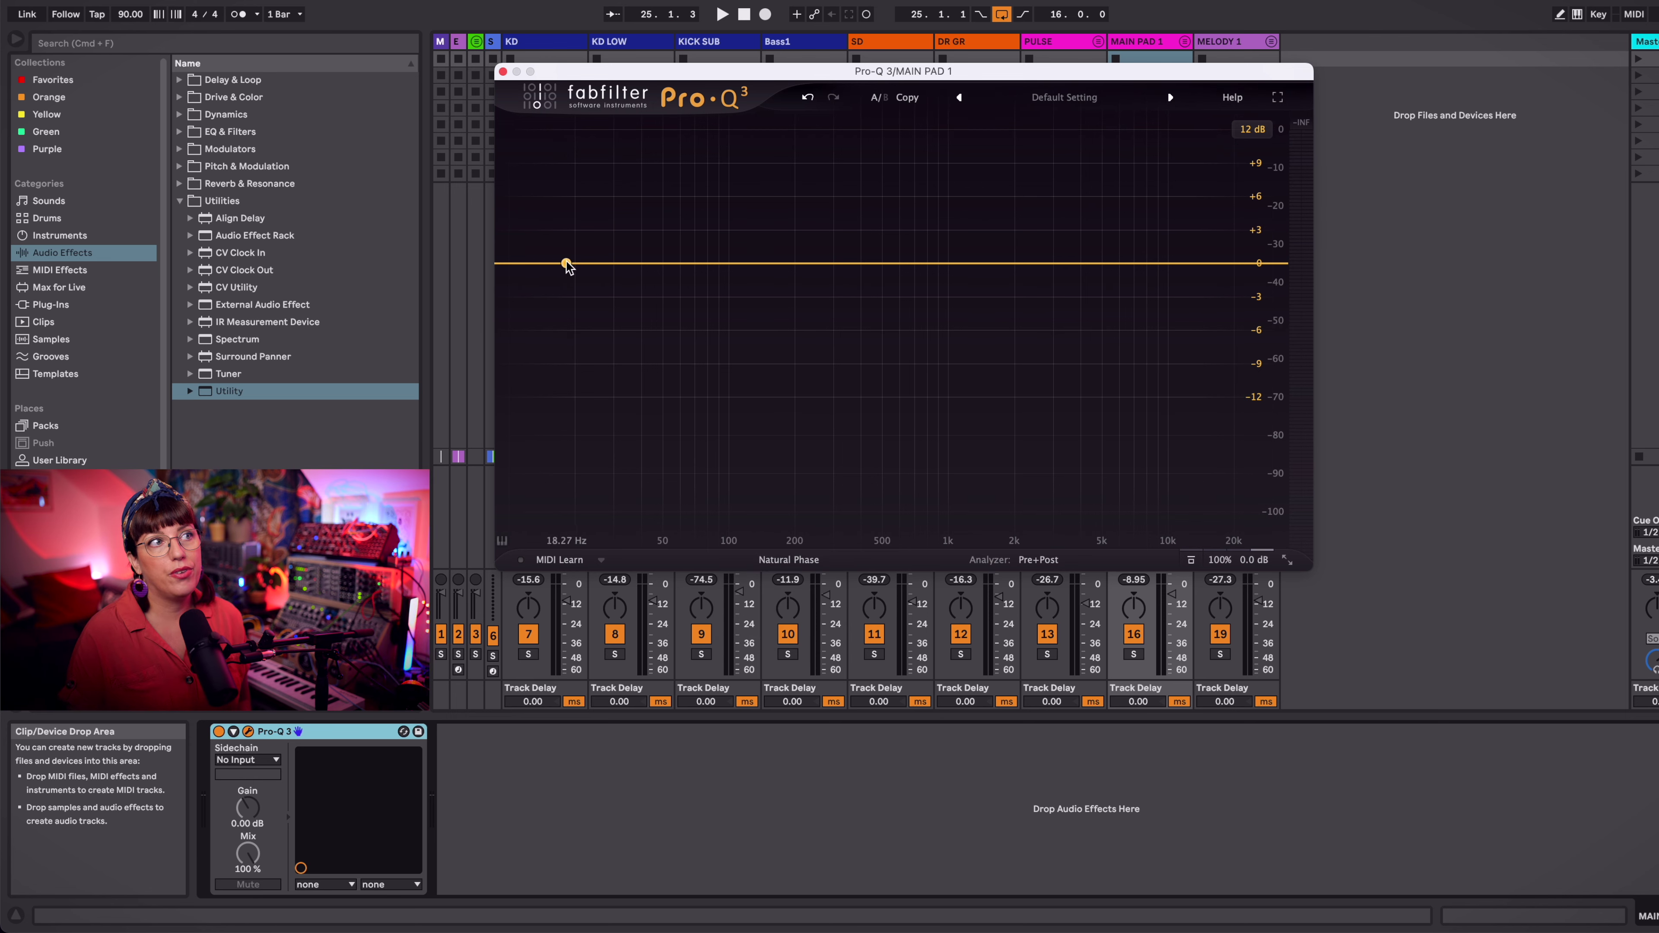
drag(567, 265, 604, 256)
mouse_move(791, 263)
mouse_down()
mouse_move(778, 223)
mouse_move(918, 187)
mouse_move(808, 420)
mouse_move(782, 222)
mouse_move(789, 236)
mouse_up()
drag(976, 265, 1013, 309)
drag(1152, 378, 591, 199)
drag(794, 235, 808, 271)
key(Delete)
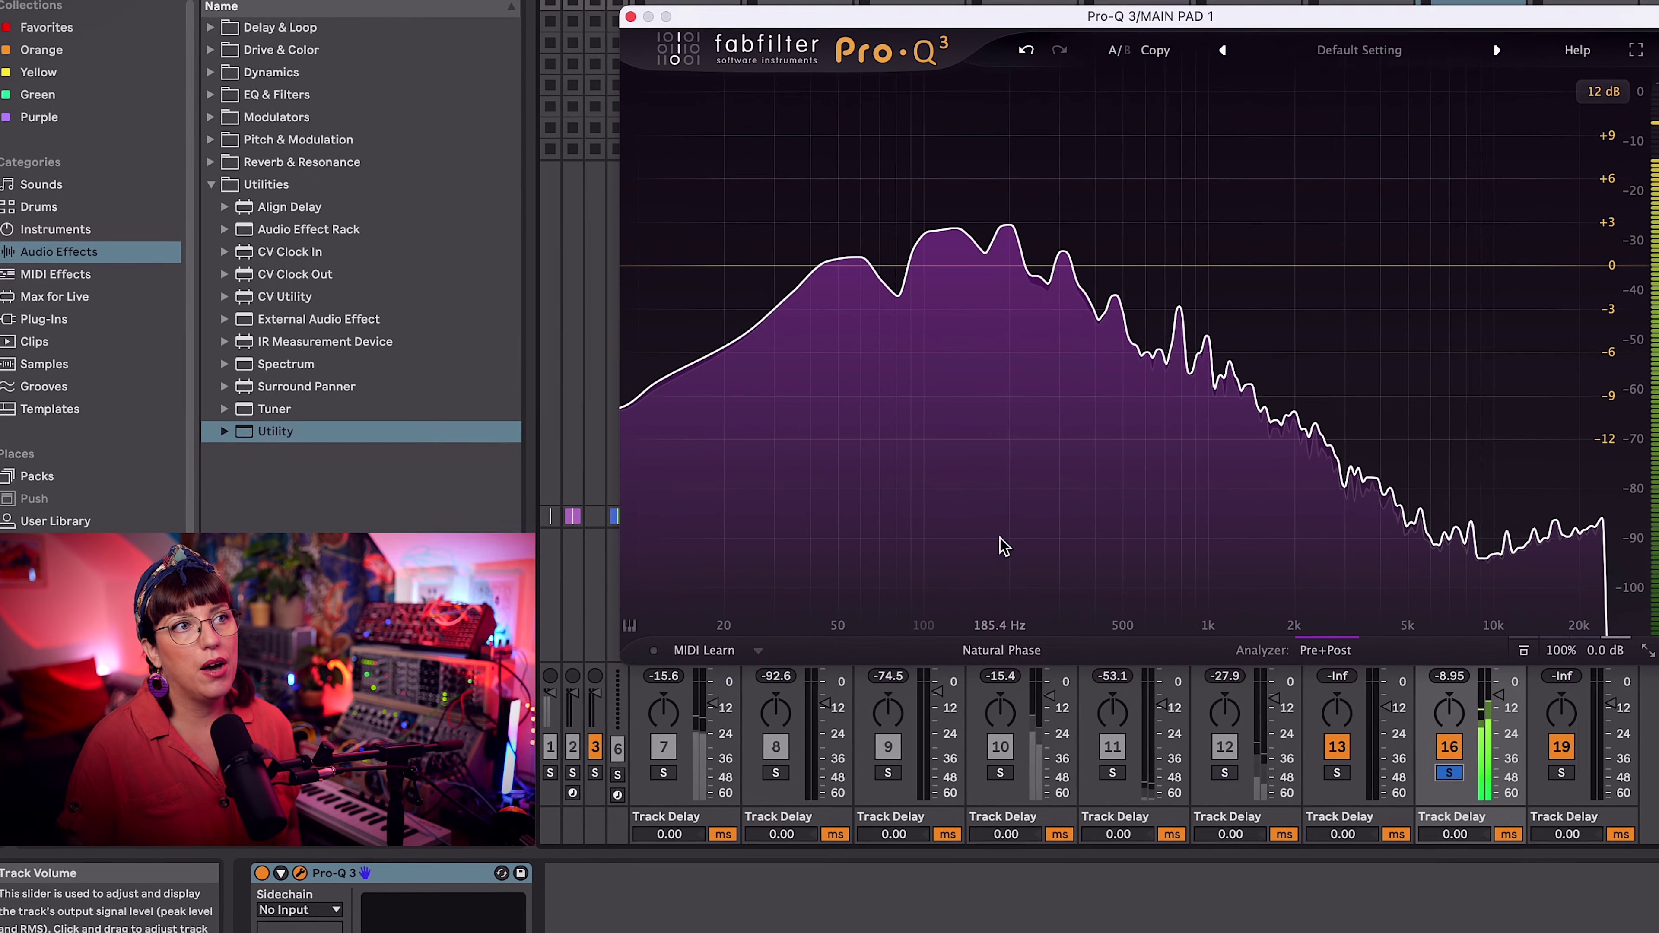
Step: Add a band to the pad EQ and make it an 18 dB/oct Low Cut near 40 Hz
click(676, 265)
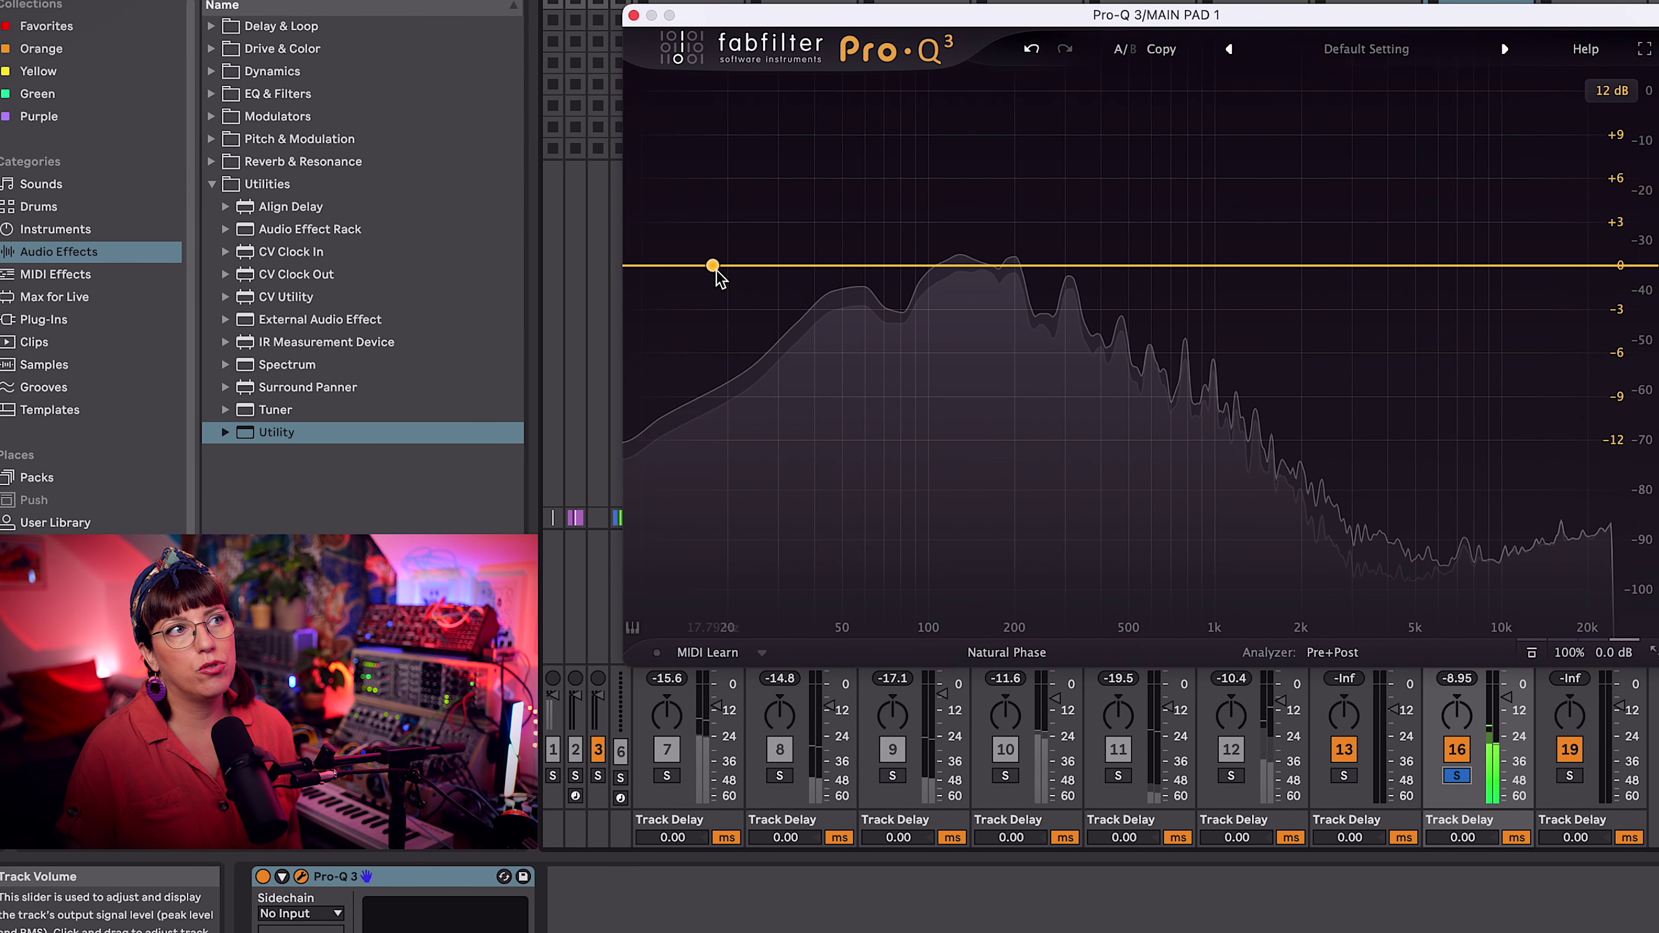
drag(715, 267, 808, 316)
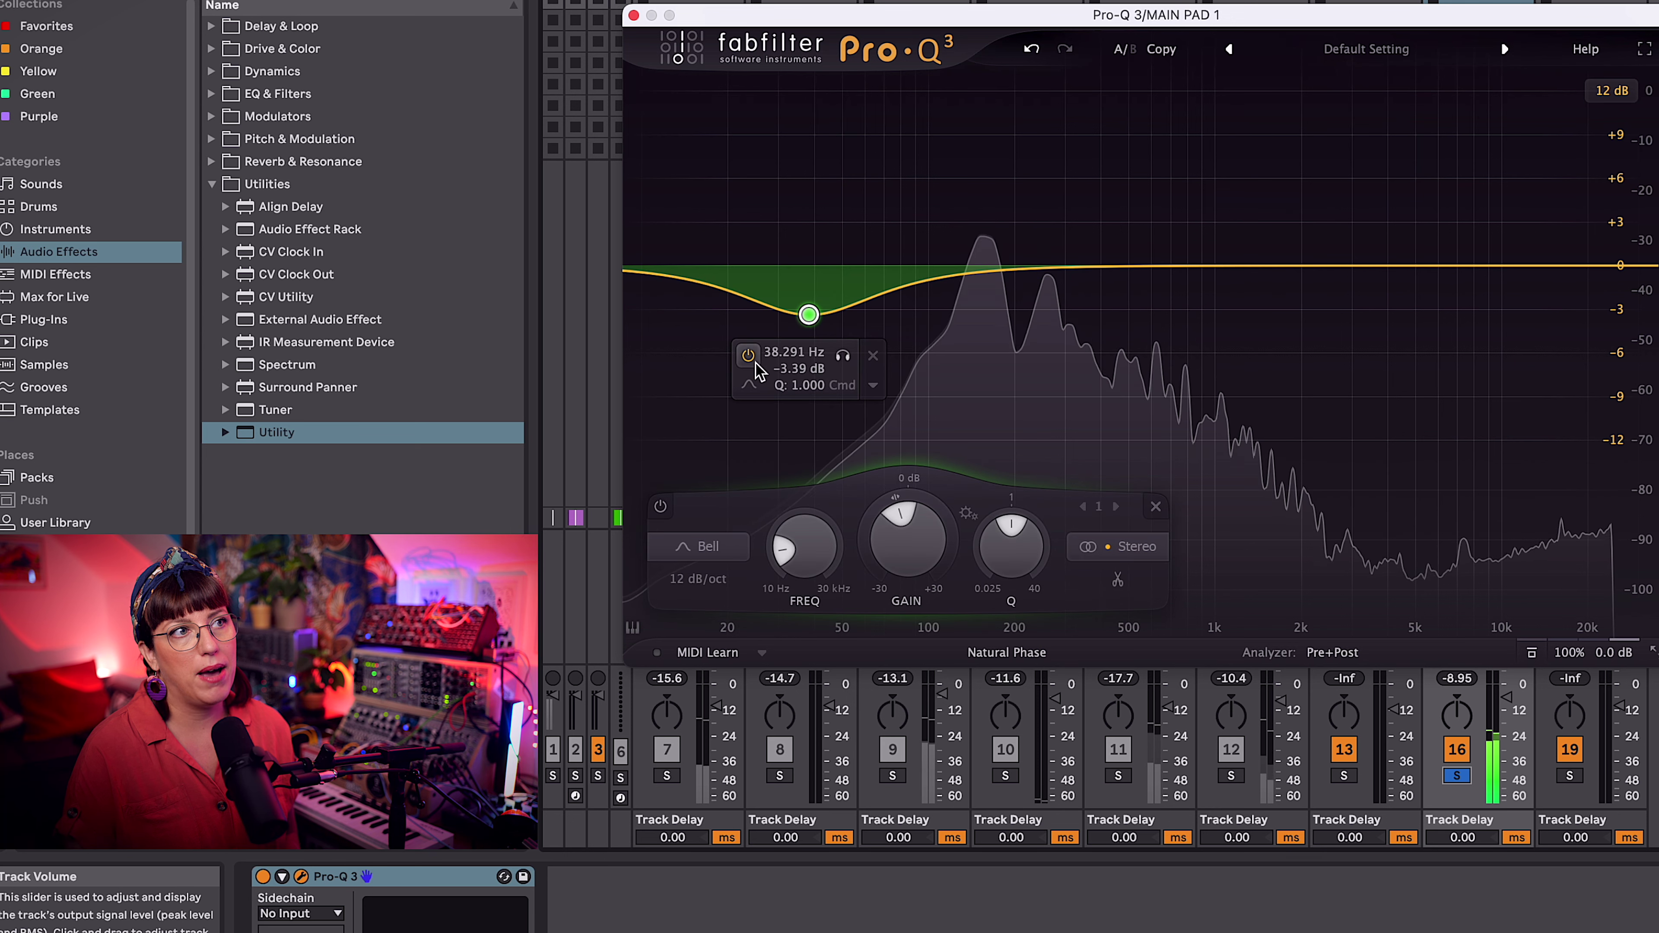
click(749, 385)
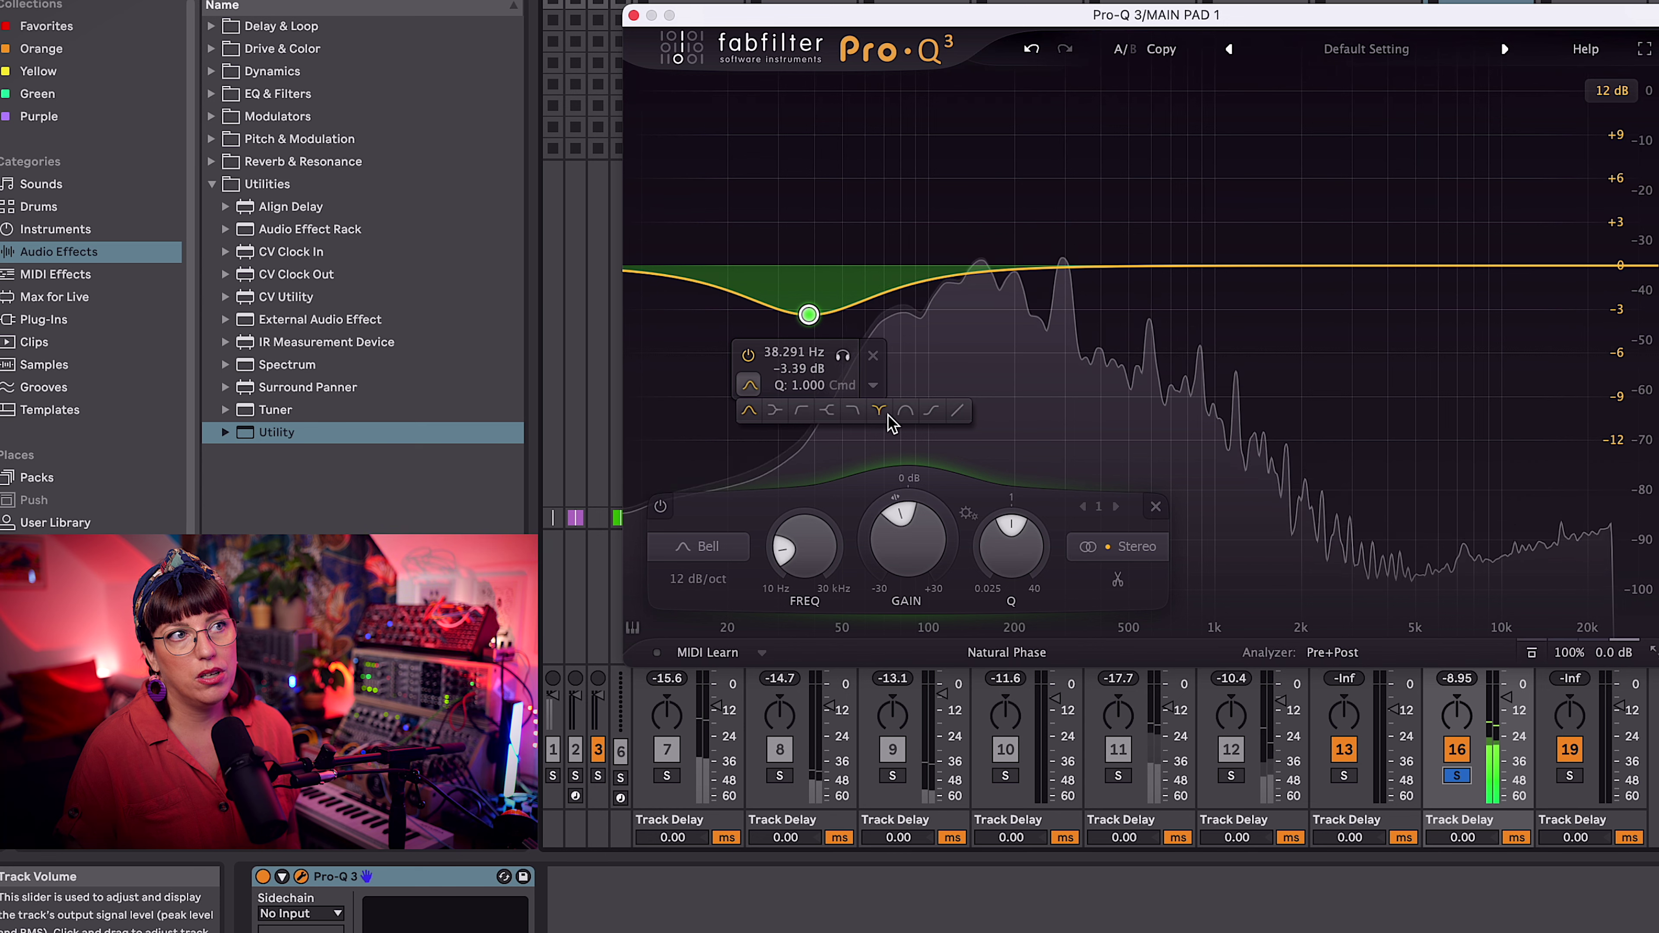
click(802, 412)
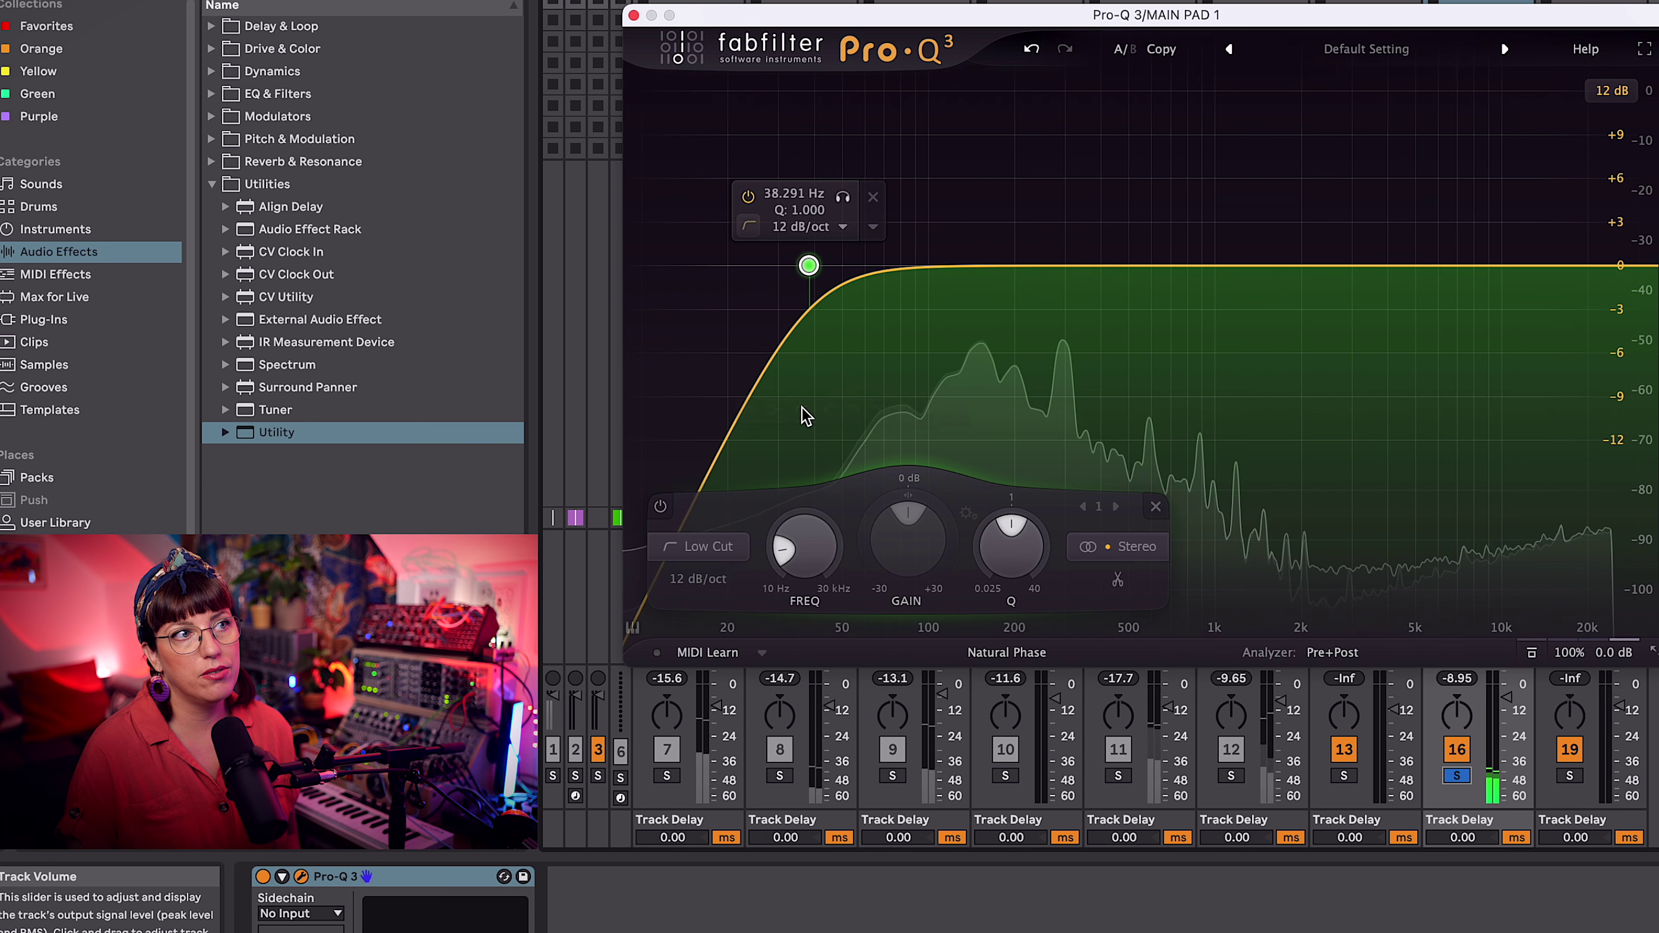
click(692, 578)
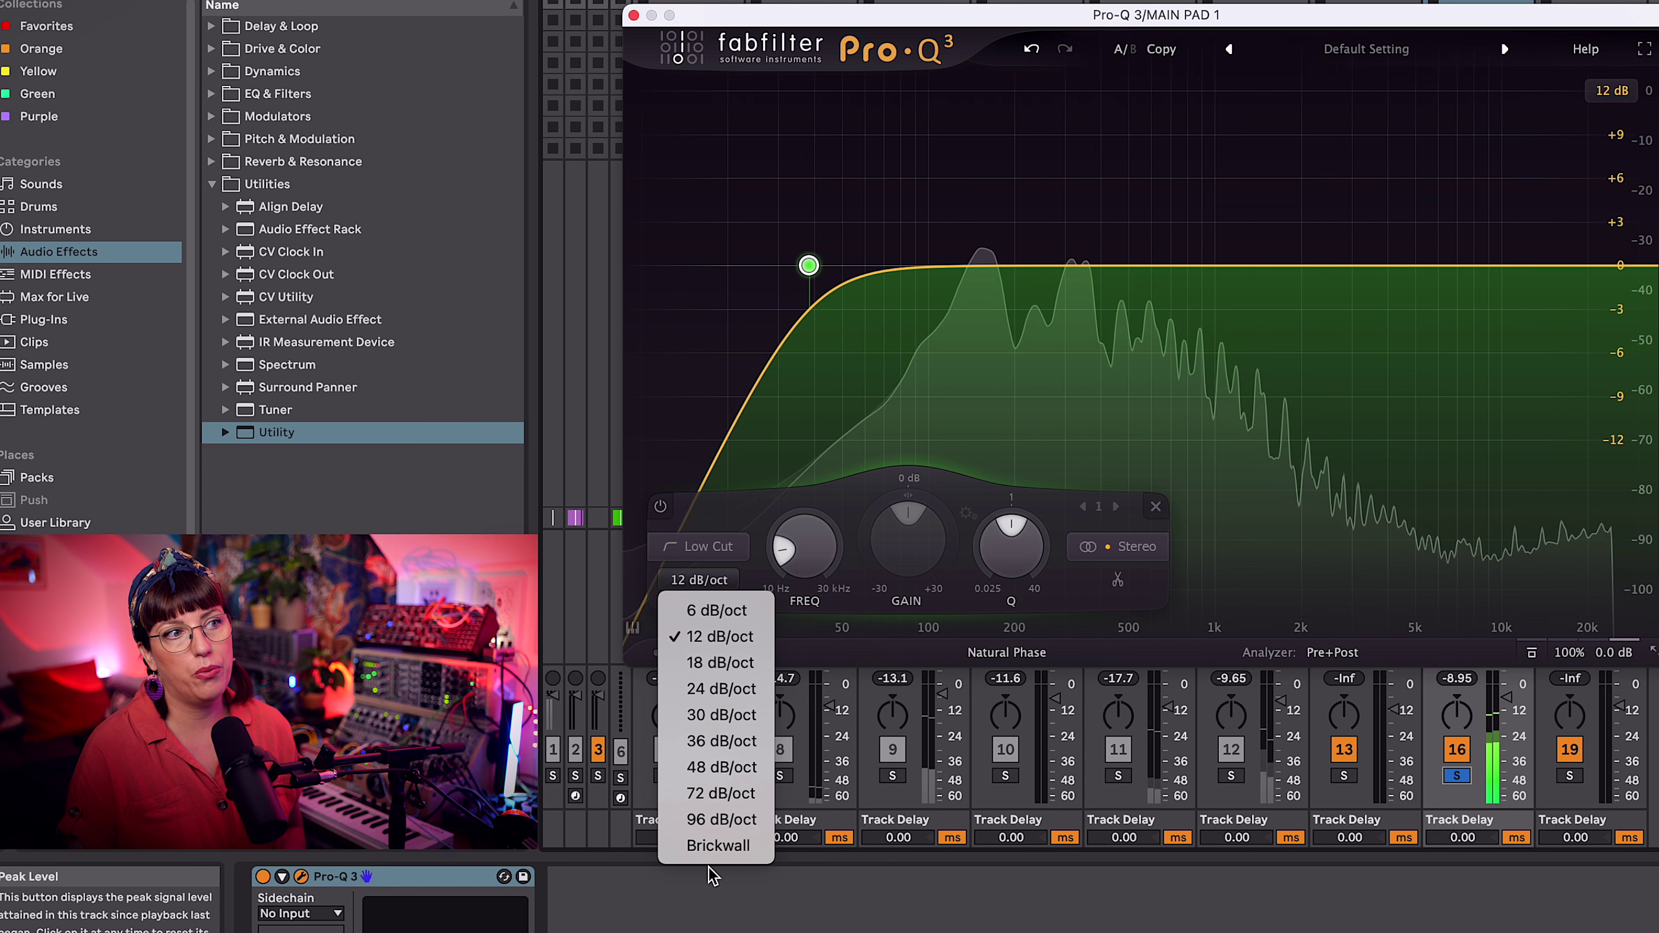
click(728, 663)
mouse_move(803, 284)
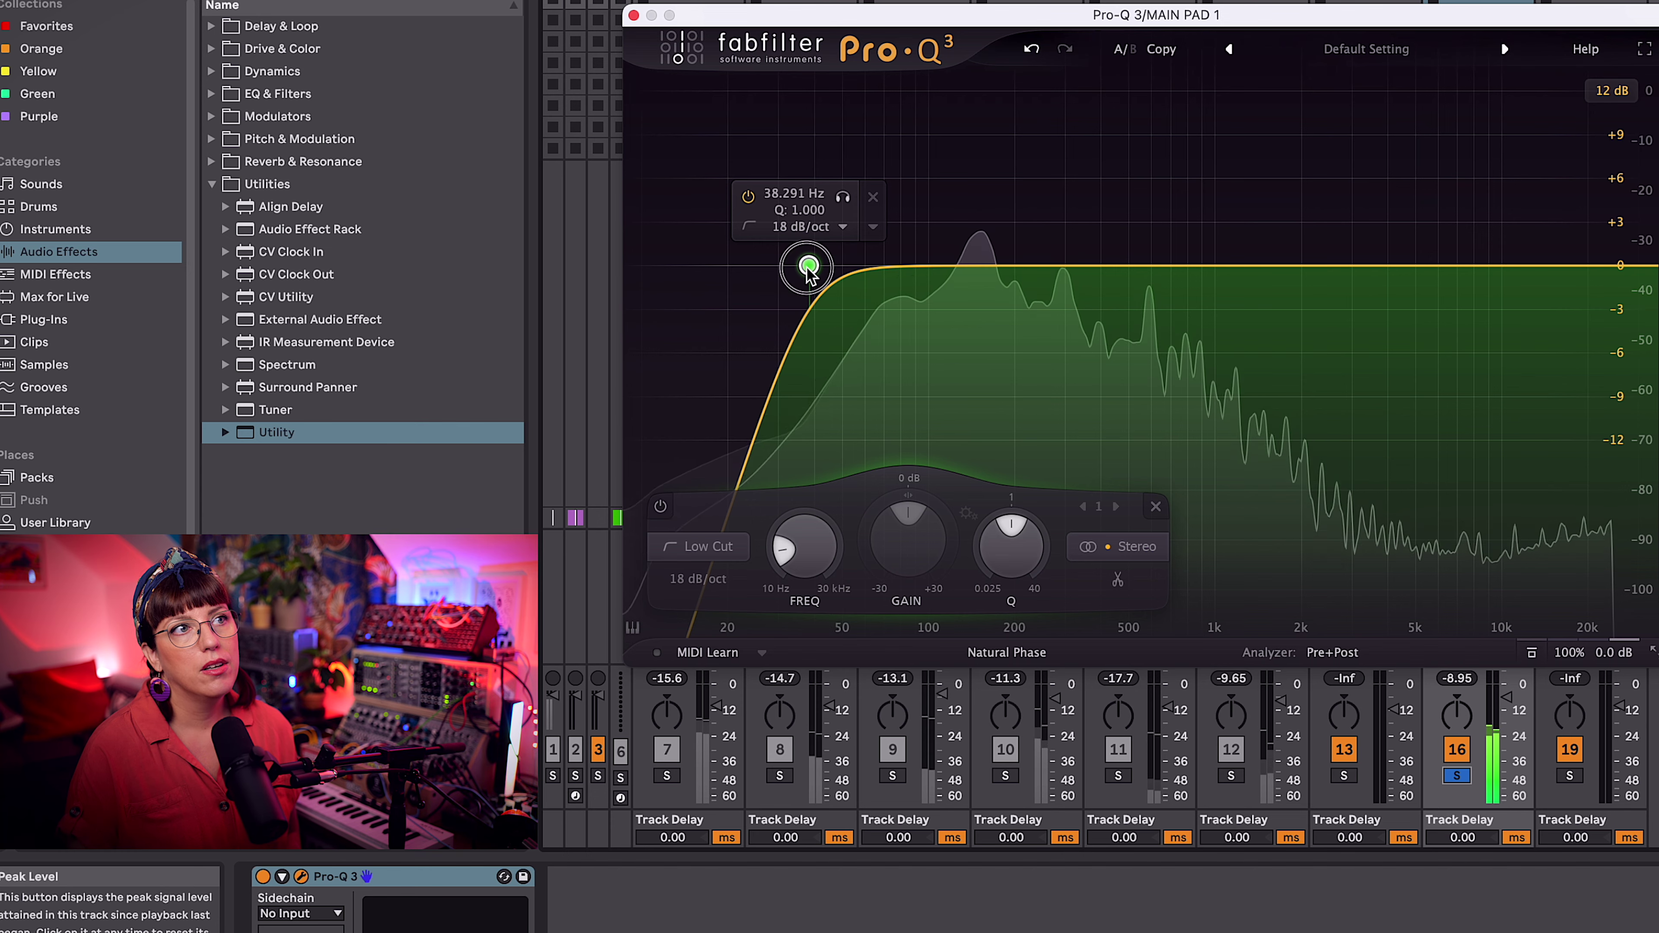
mouse_move(808, 271)
mouse_down()
mouse_move(1178, 268)
mouse_move(772, 272)
mouse_move(815, 271)
mouse_up()
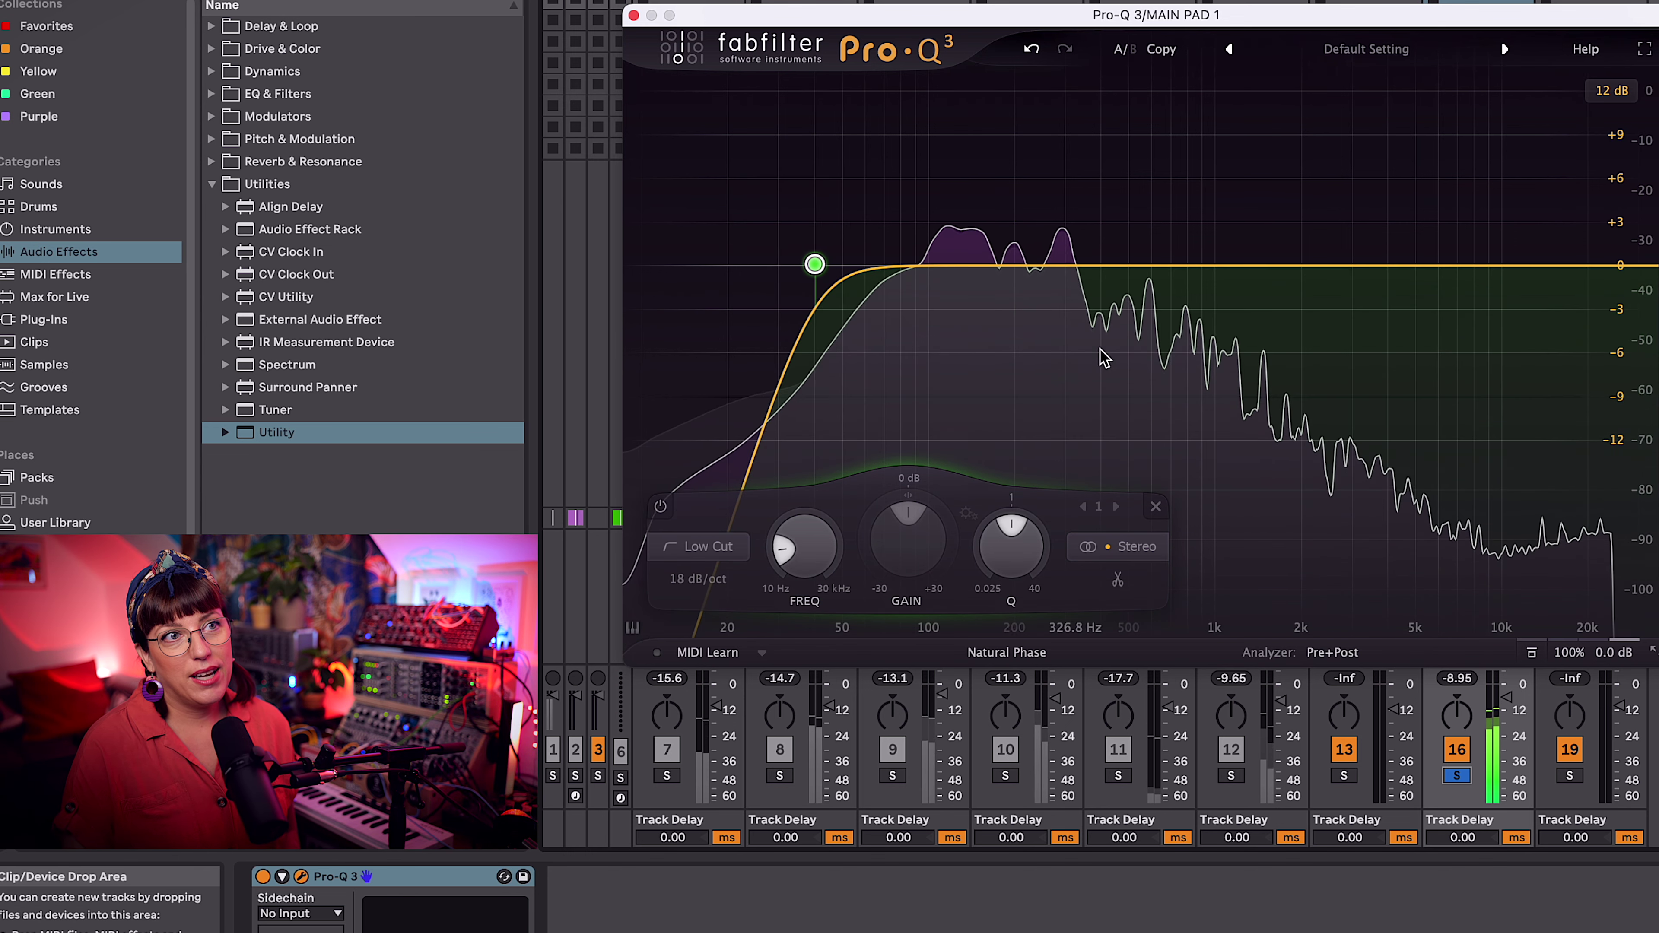
Step: Restore the deleted low cut, then add a 12 dB/oct High Cut band near 10 kHz
key(Delete)
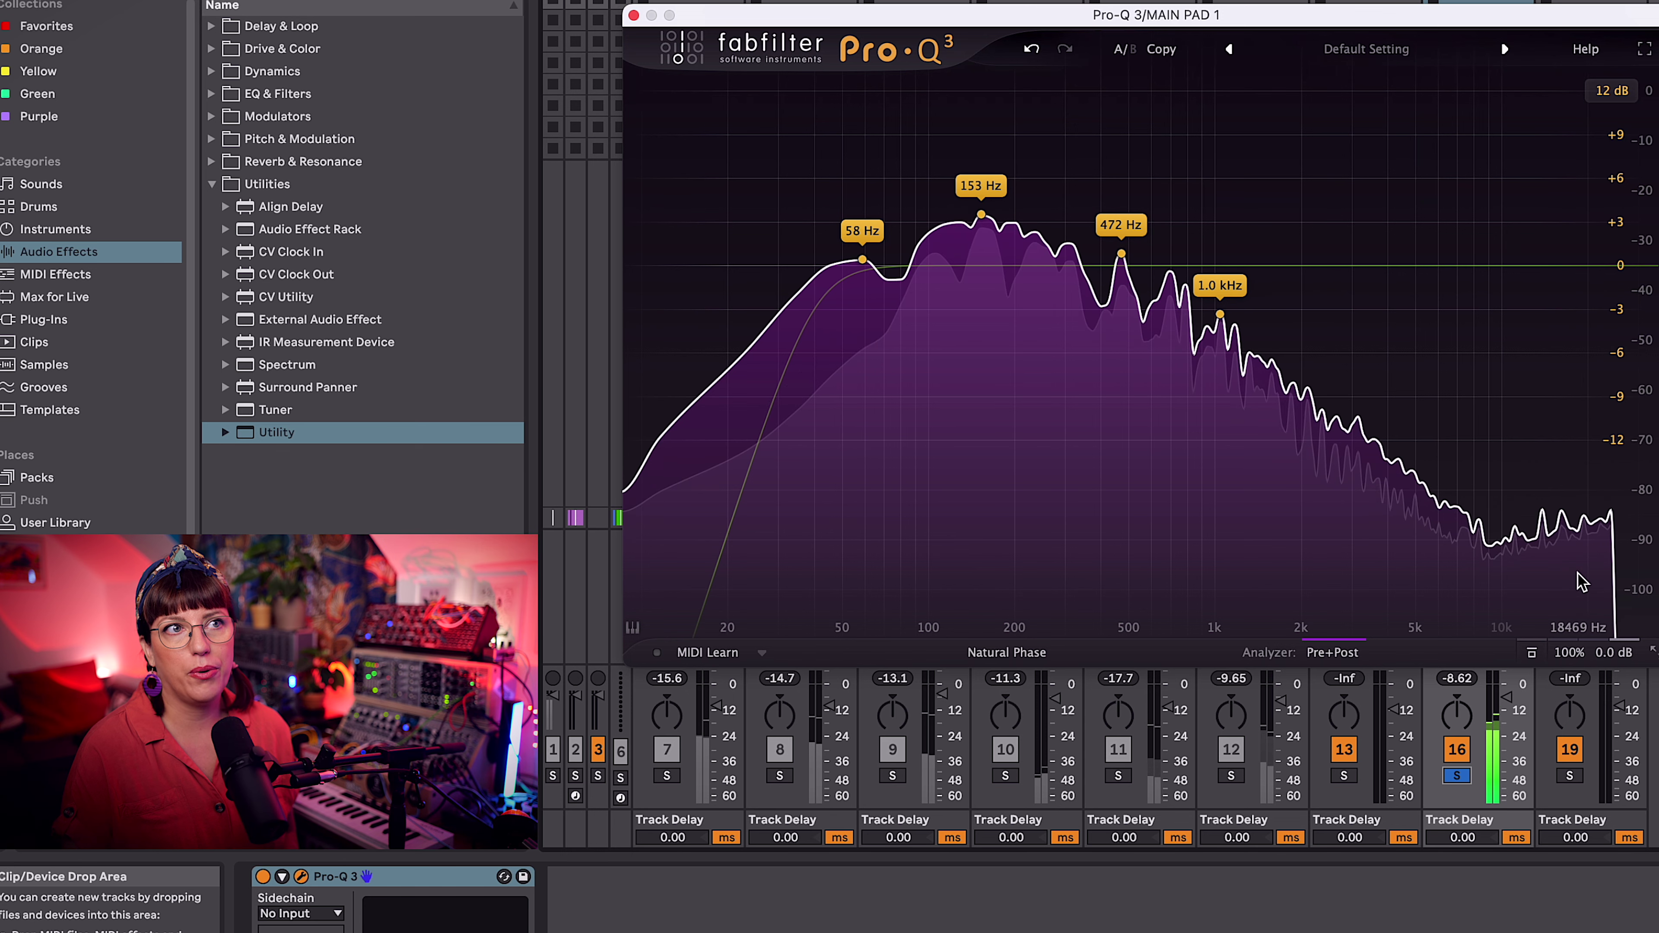
key(super+z)
drag(1568, 265, 1539, 282)
click(1463, 348)
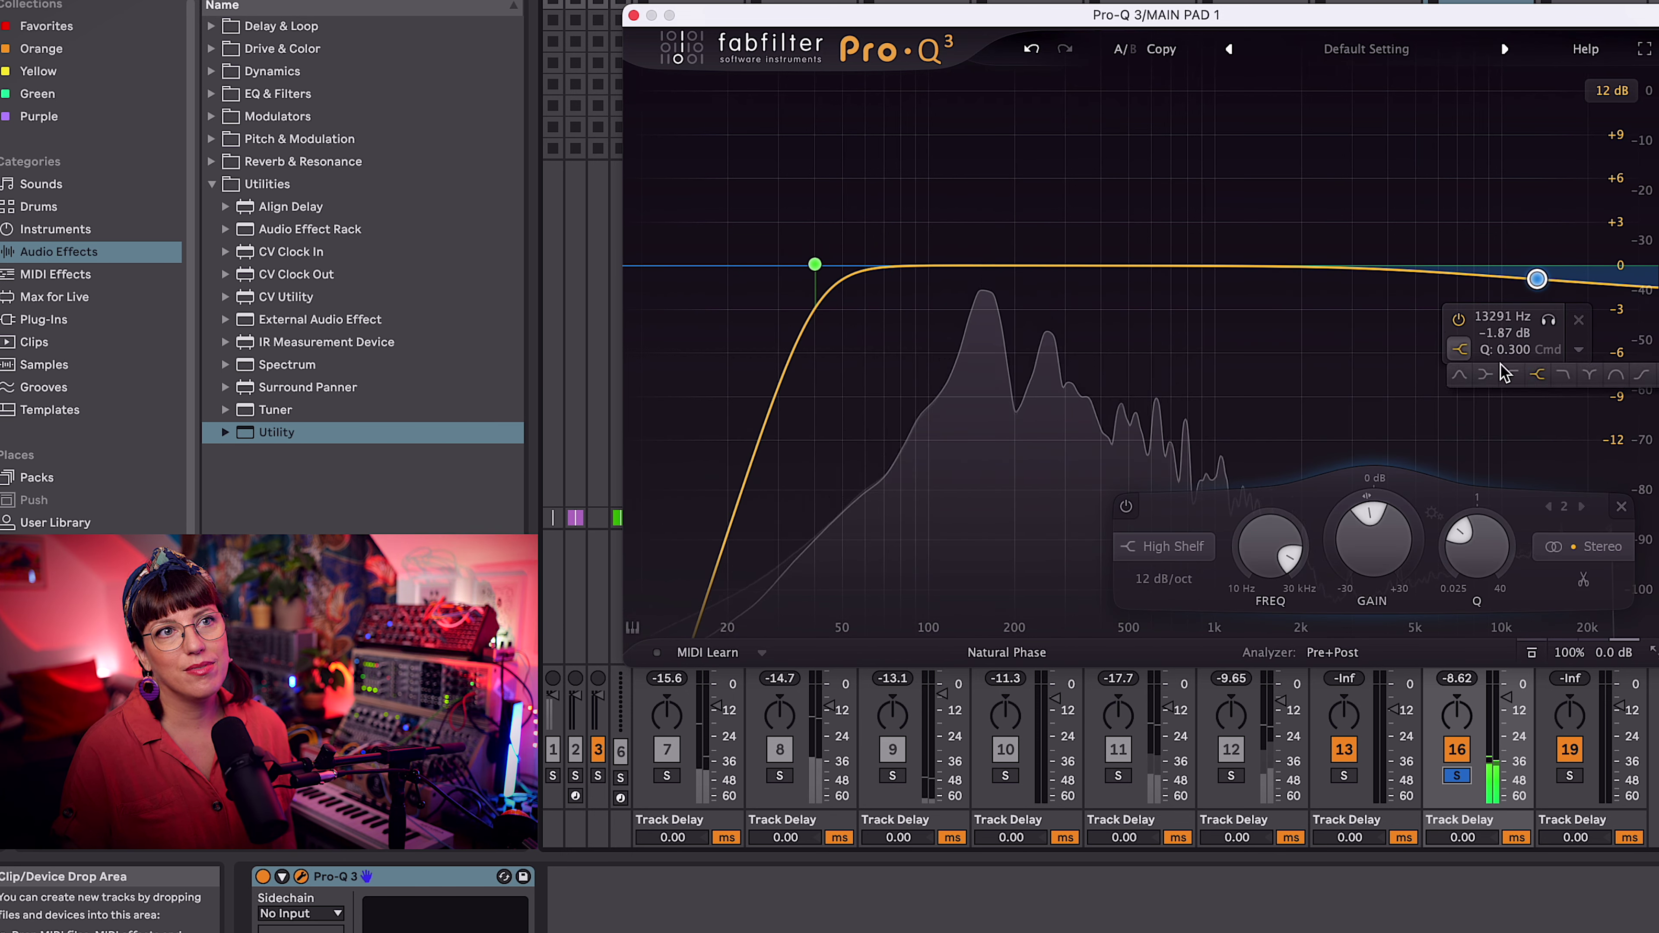
click(1564, 377)
drag(1538, 408, 1506, 257)
Step: Add a Bell band near 1.2 kHz, raise it about +2 dB, and check its stereo placement
click(1210, 265)
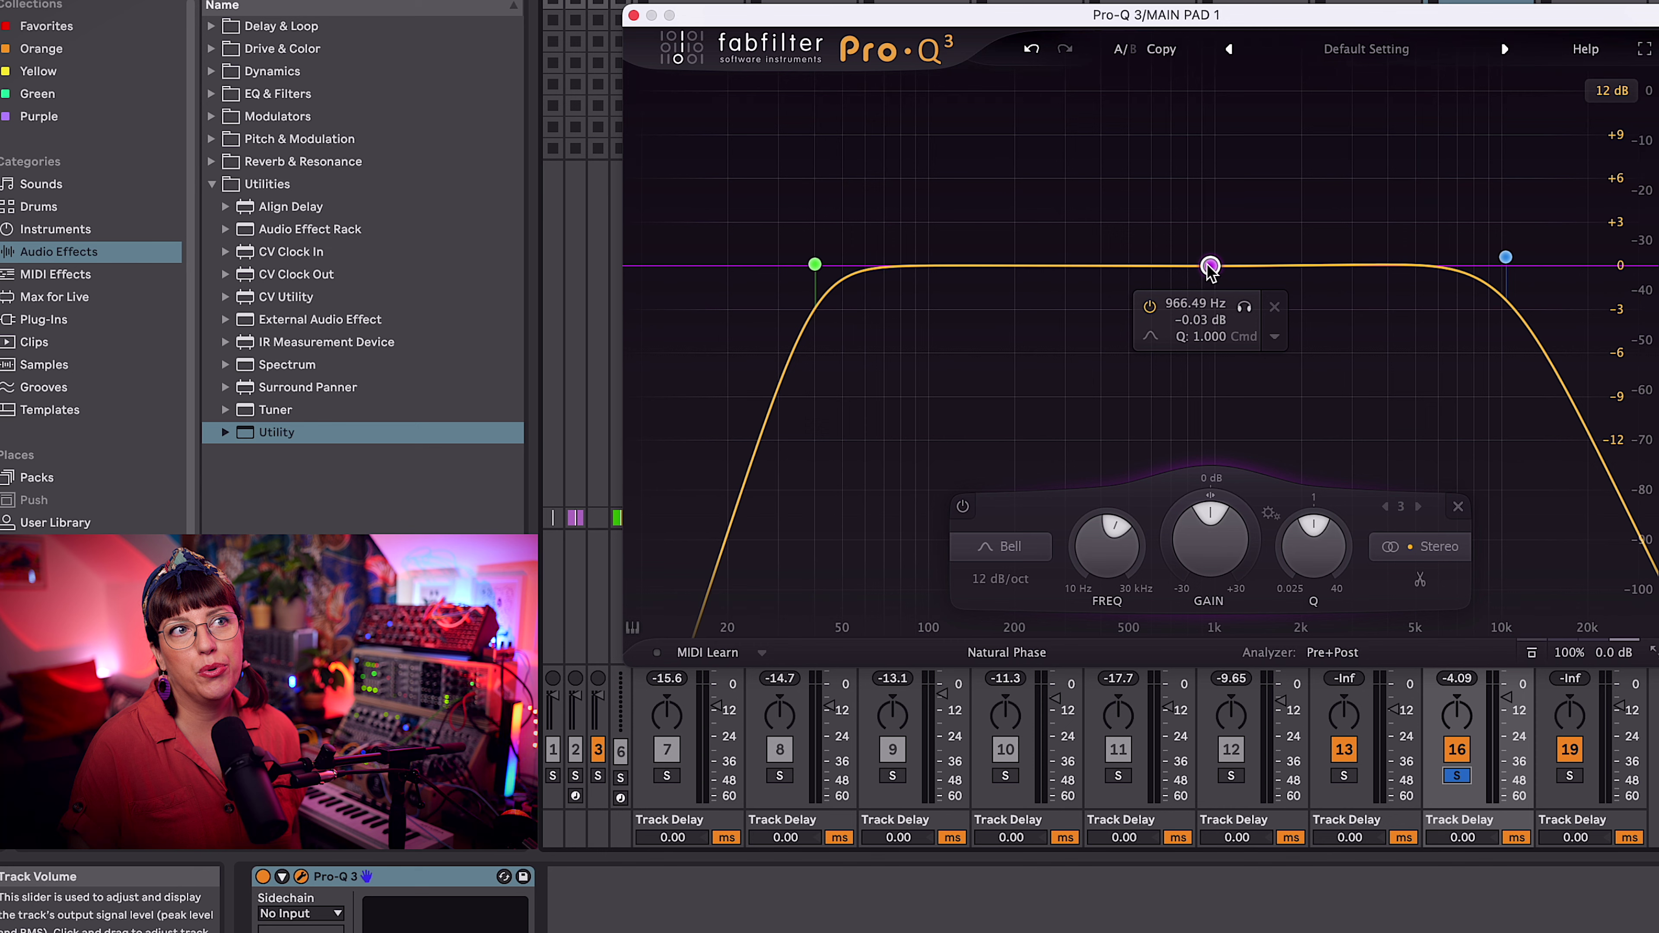
drag(1210, 265, 1228, 235)
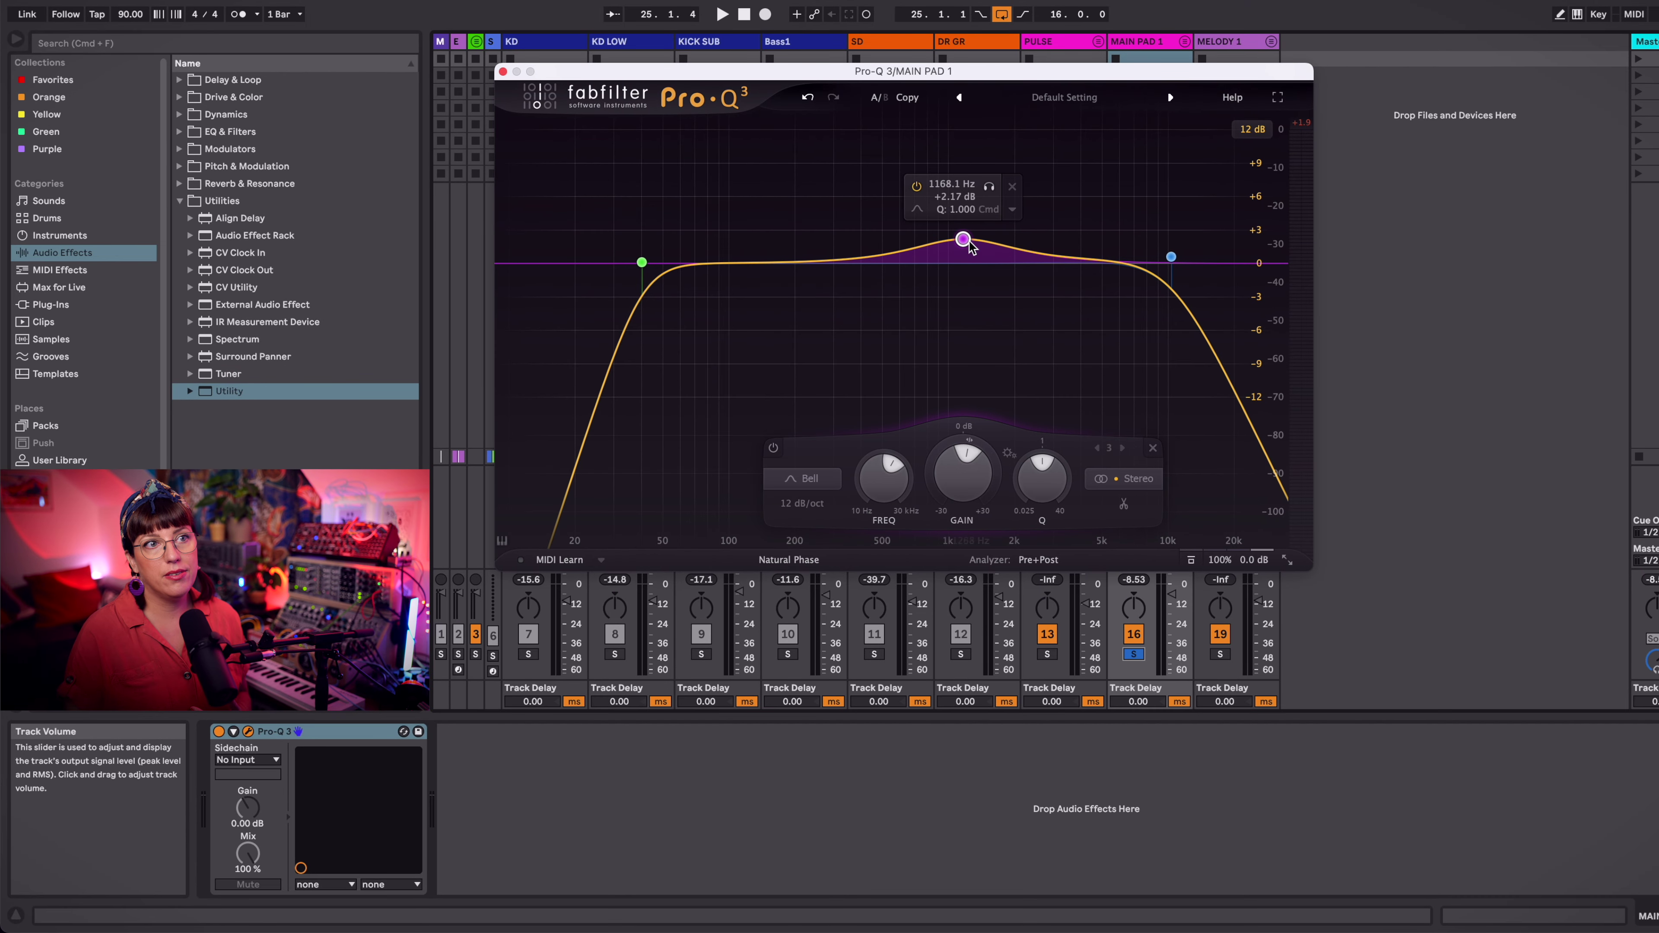
click(1139, 479)
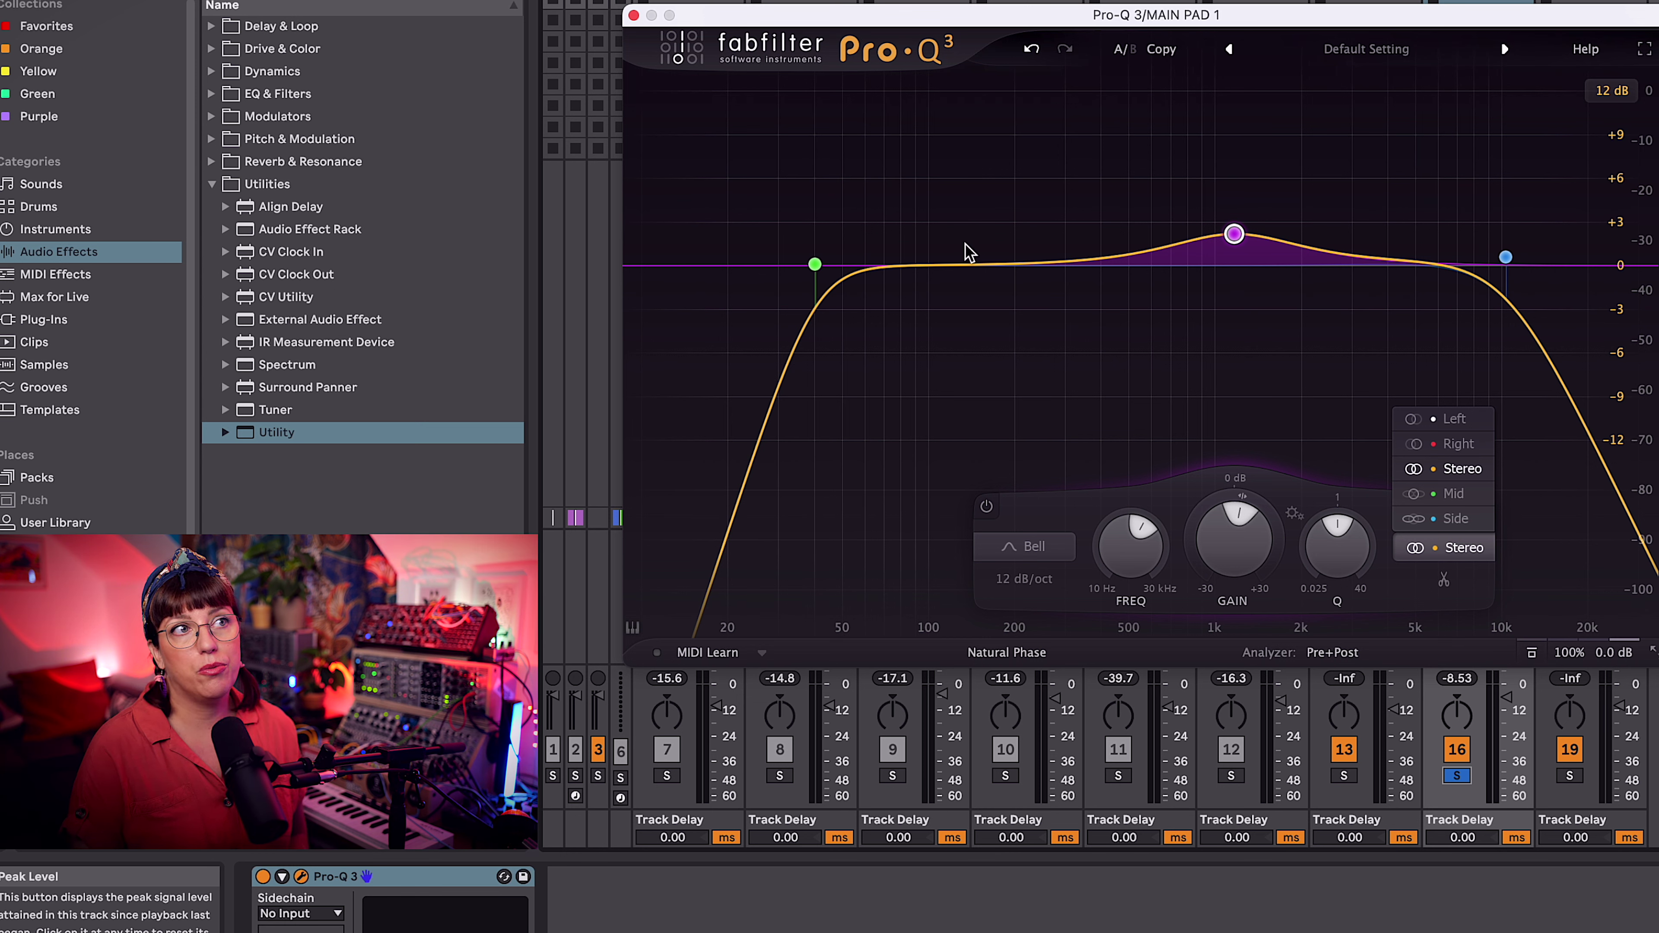
Step: Discard a trial Mid-only bell, then add a Side-only bell cutting about 0.77 dB near 147 Hz
click(1017, 267)
drag(972, 258, 1021, 225)
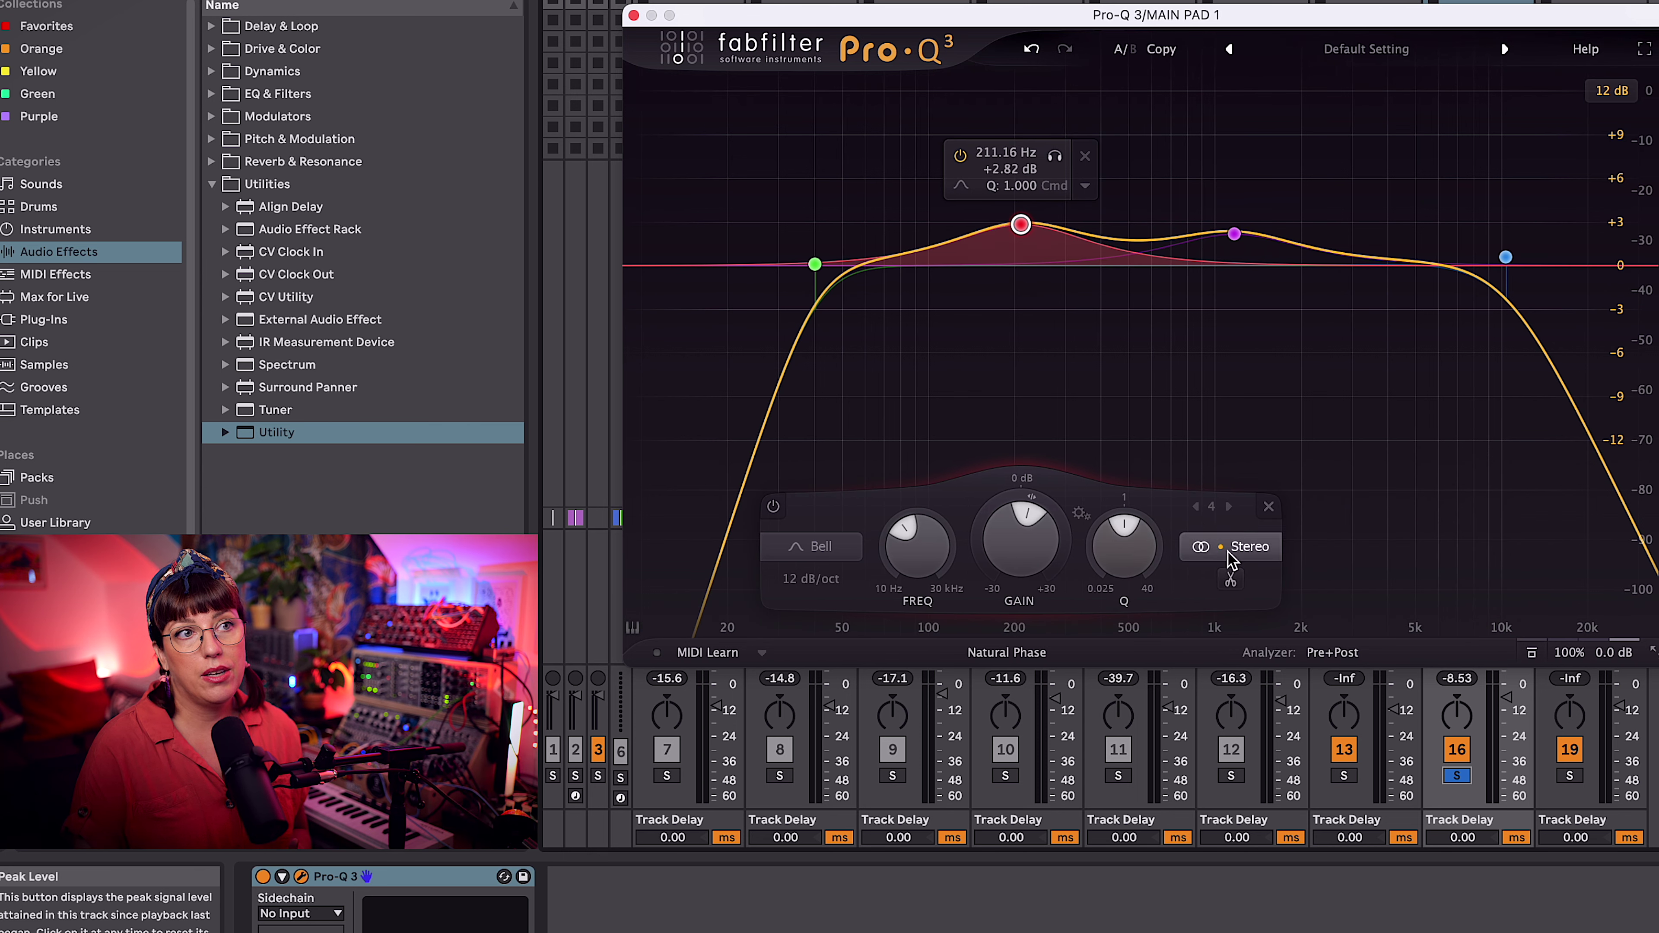
click(1267, 554)
click(1261, 494)
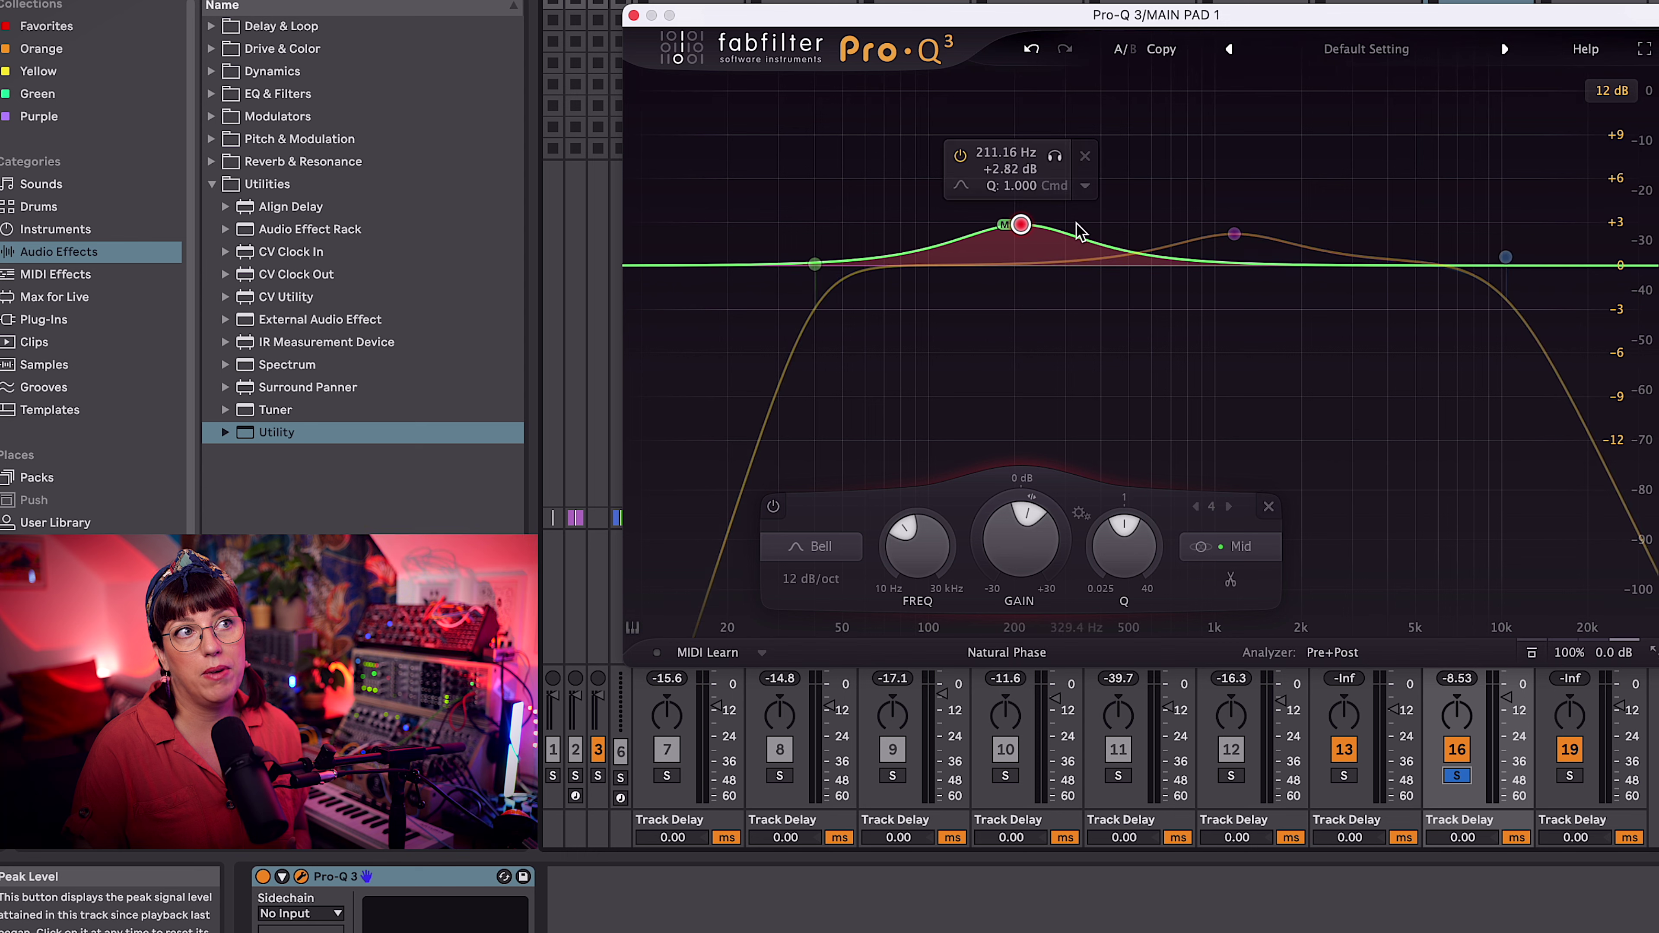
alt+click(1020, 224)
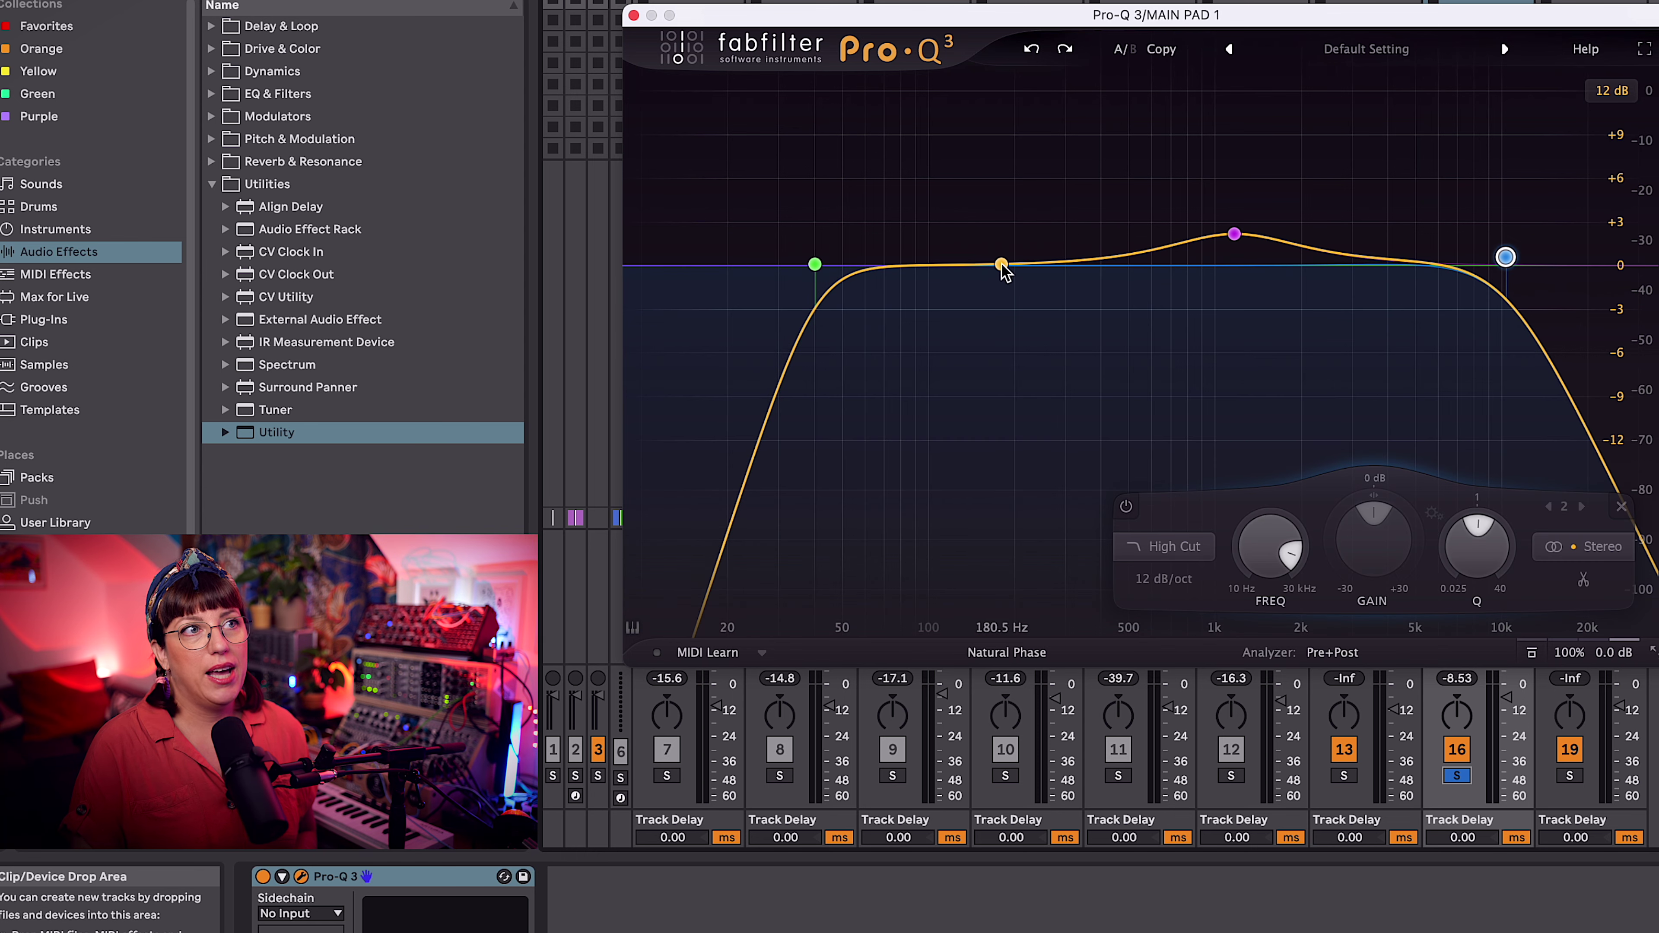
drag(1001, 264, 999, 230)
click(1227, 546)
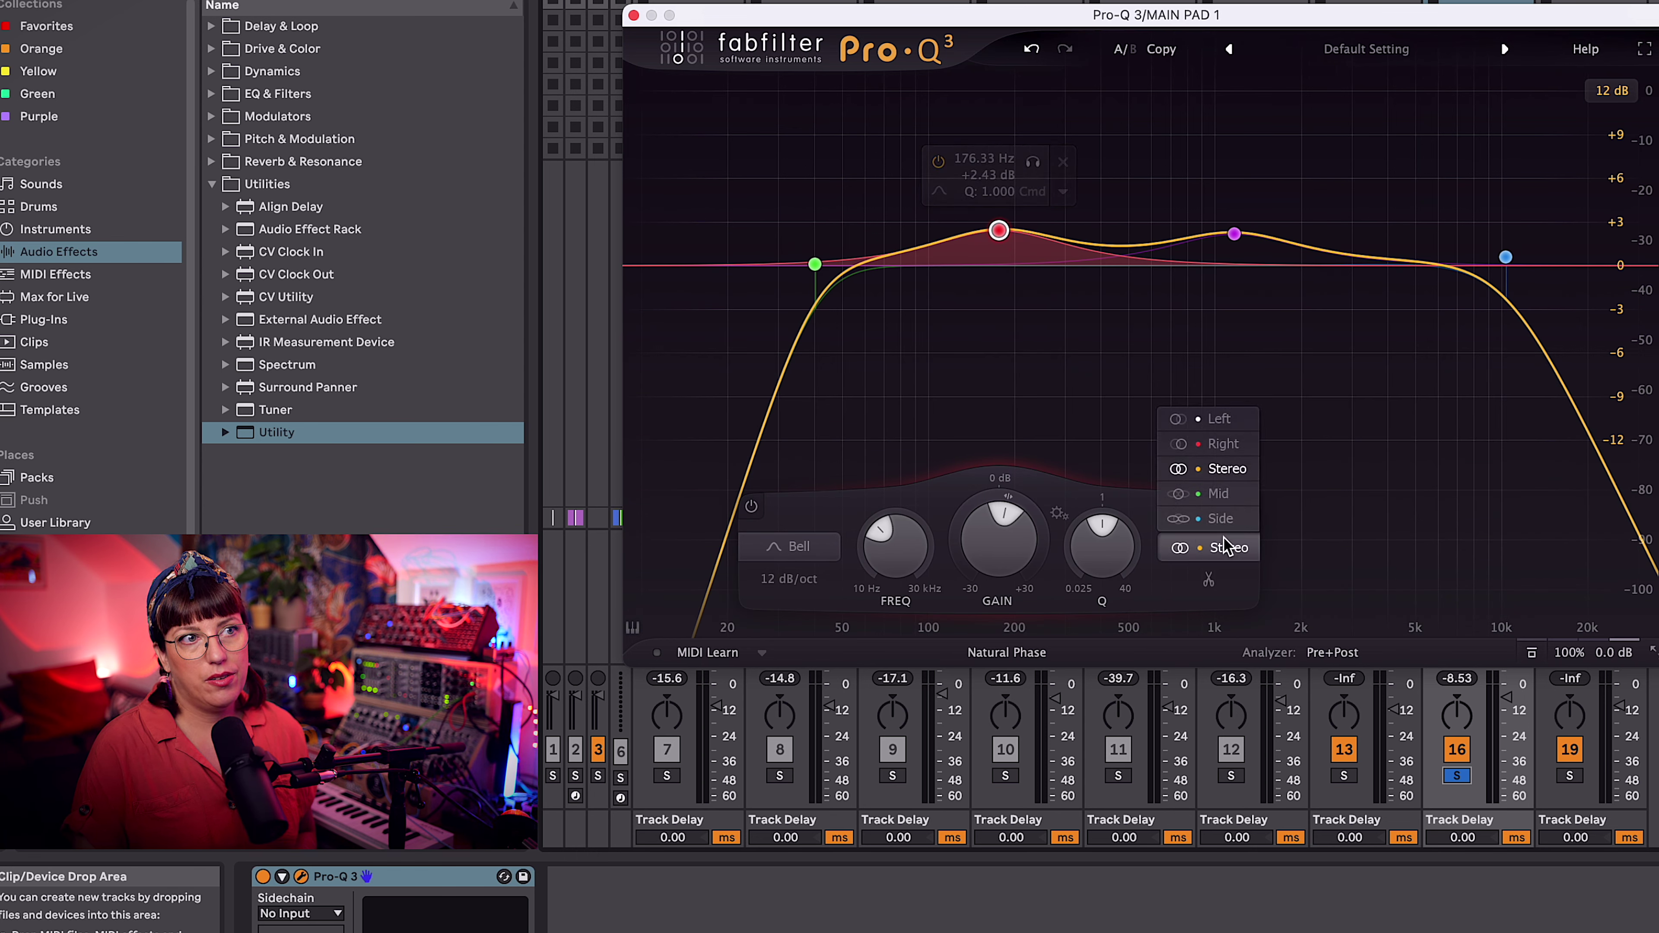
click(1230, 519)
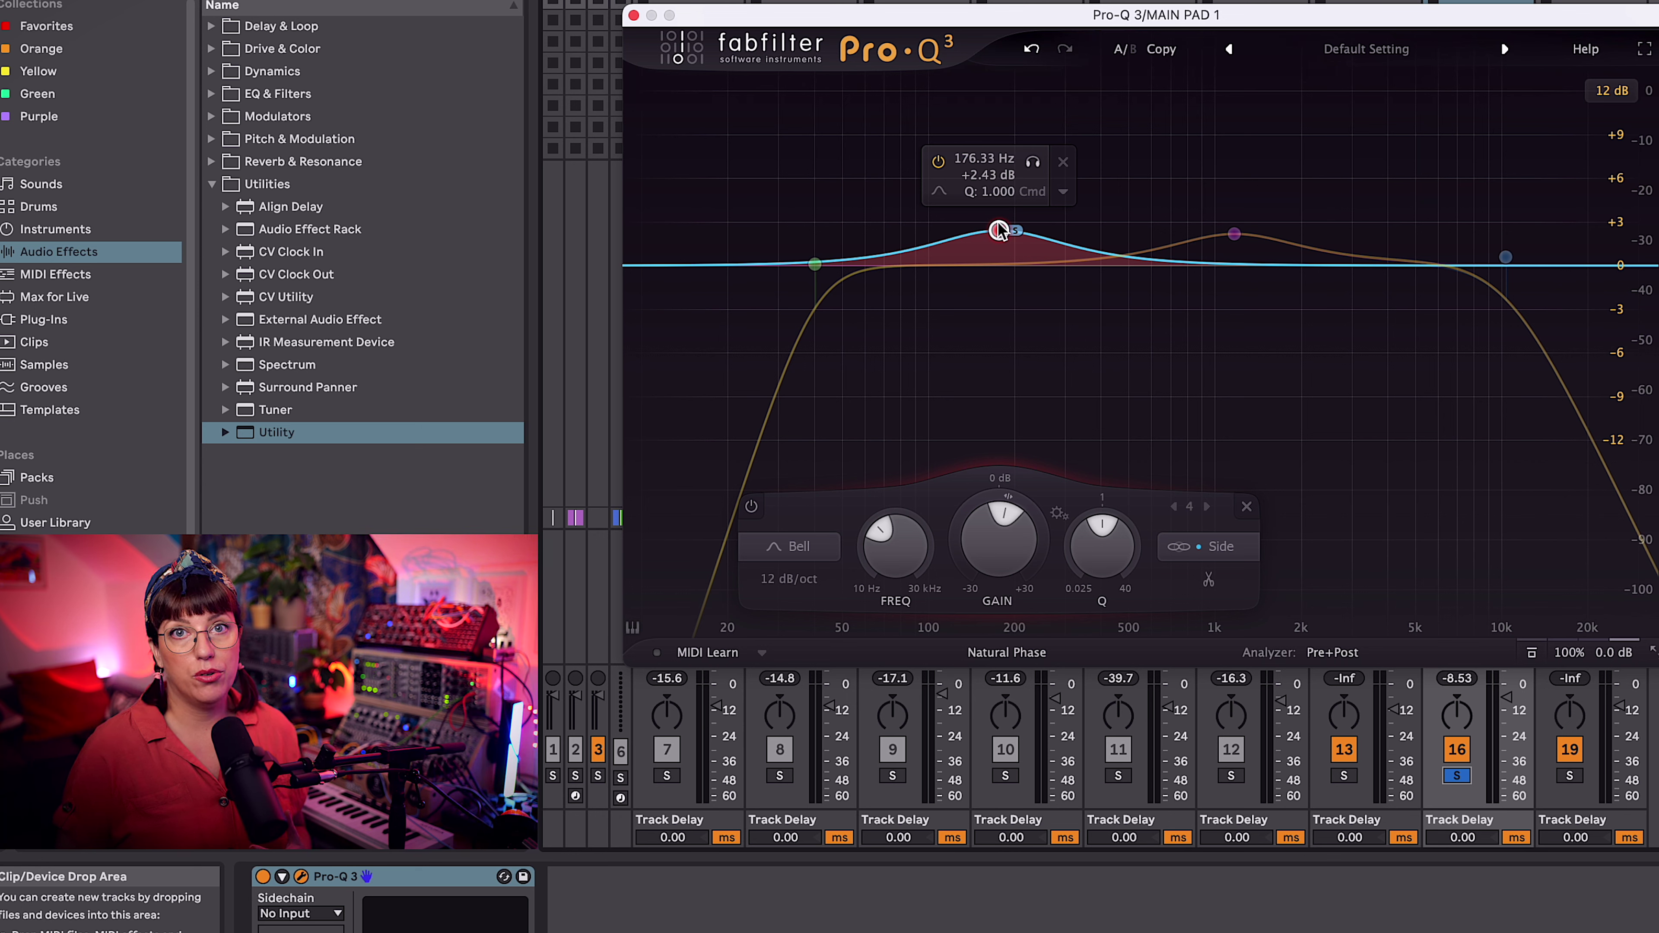
drag(999, 230, 978, 282)
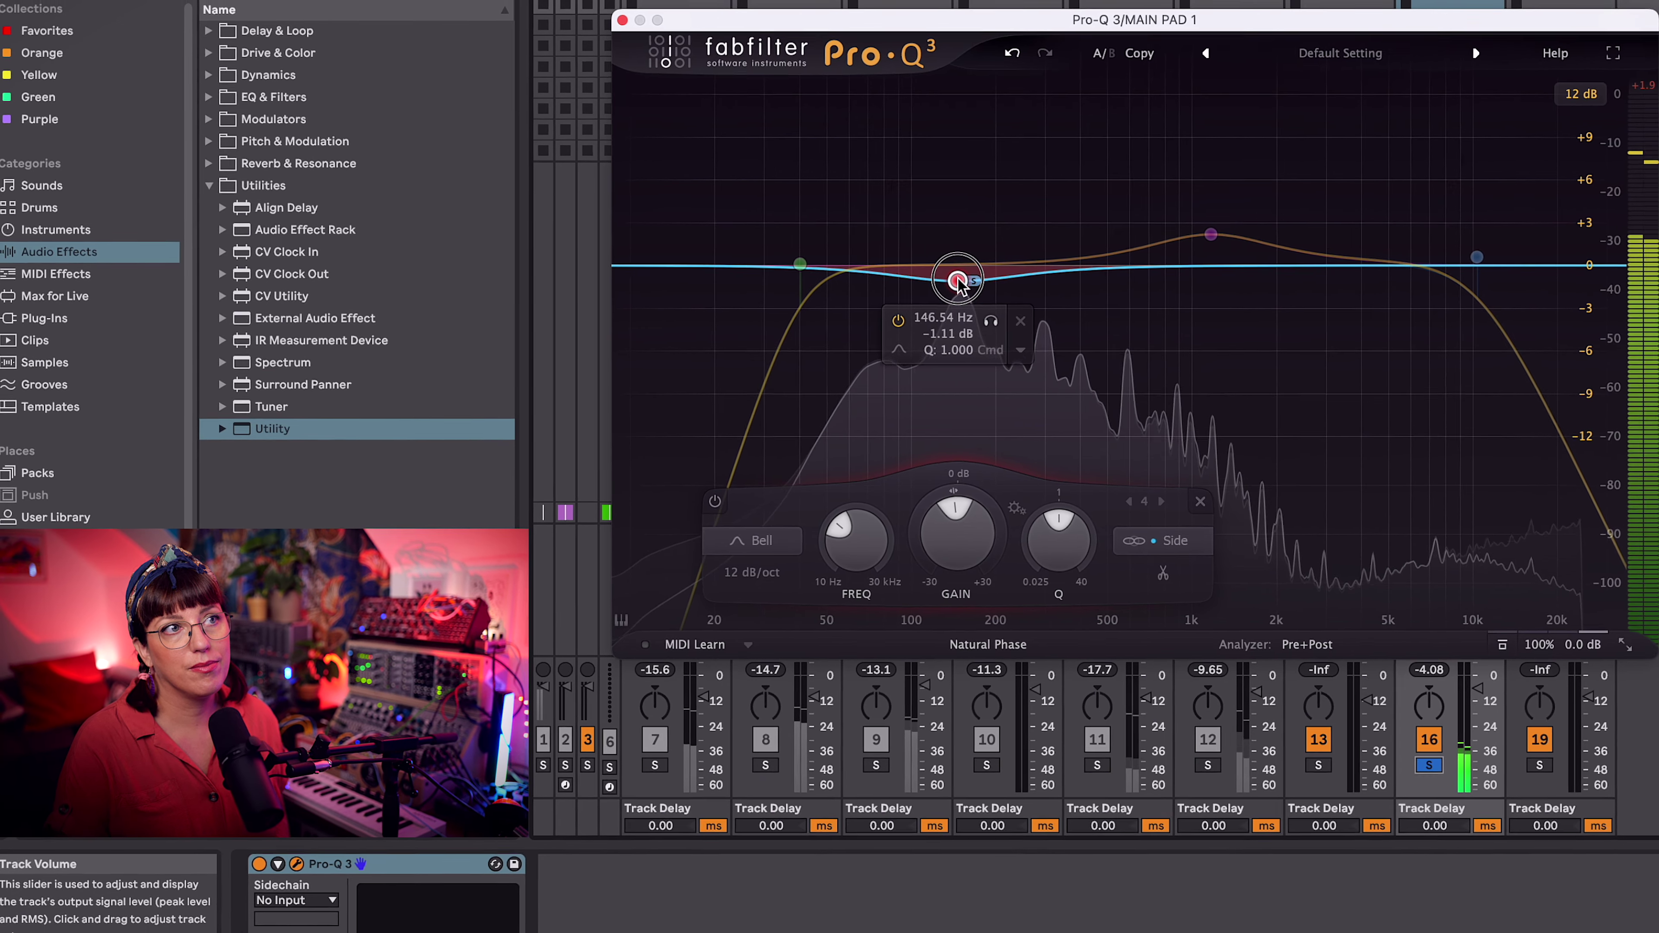
Step: Restart playback and pull the 472 Hz spectrum peak into a narrow 2.45 dB cut (Q 7.725)
key(space)
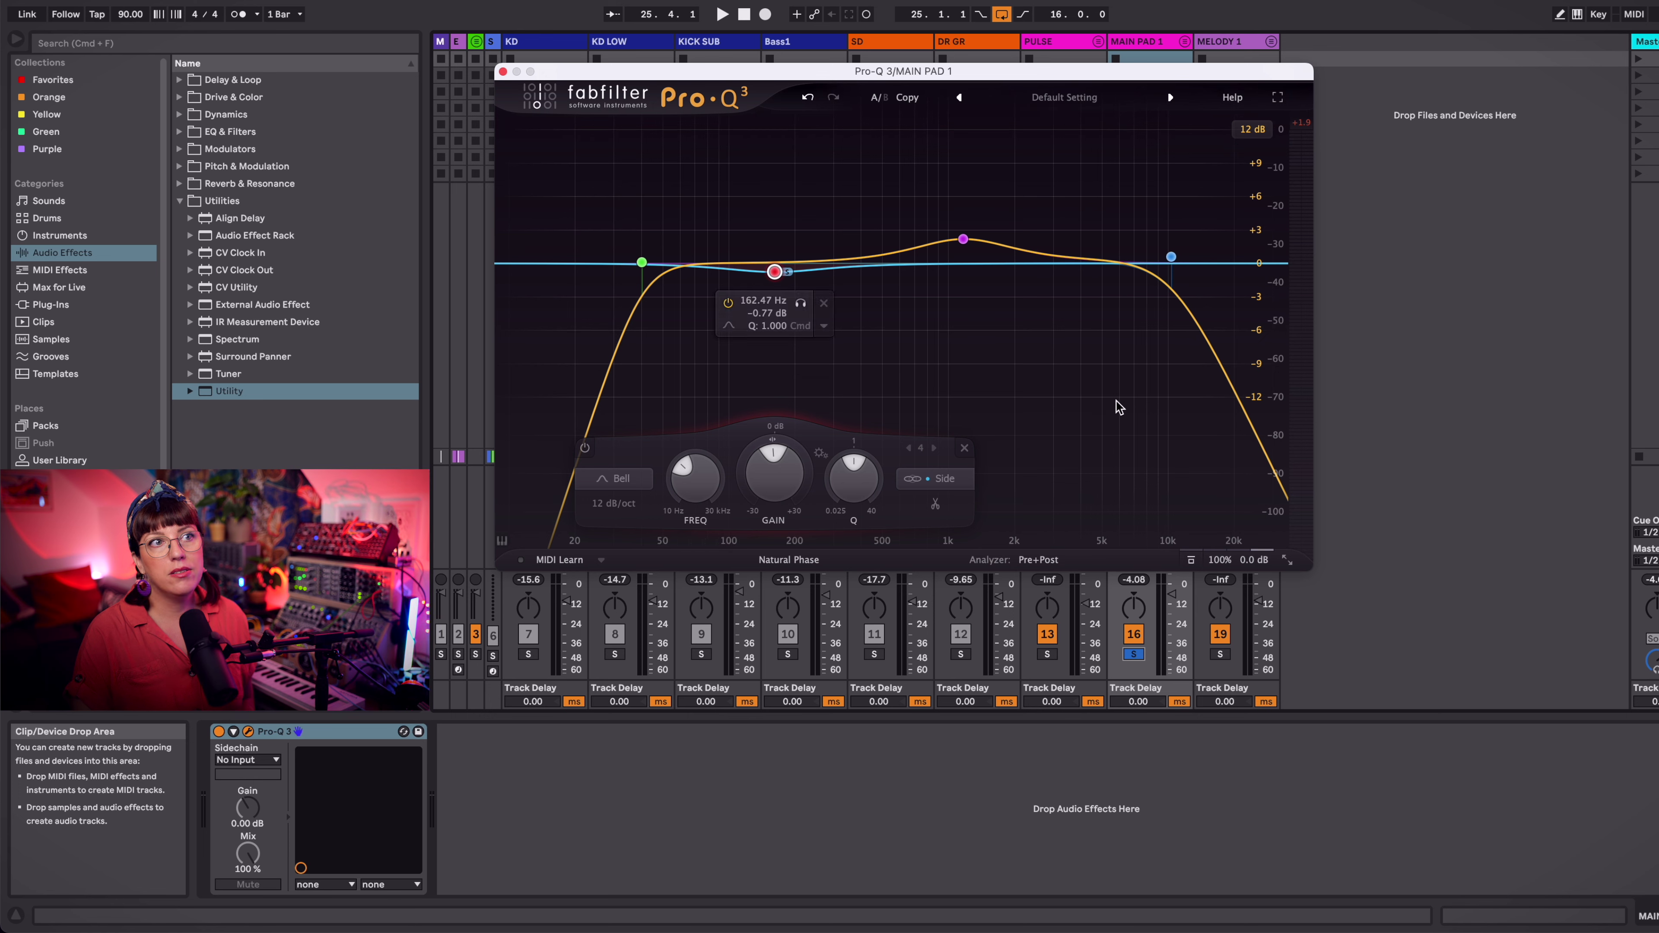
key(space)
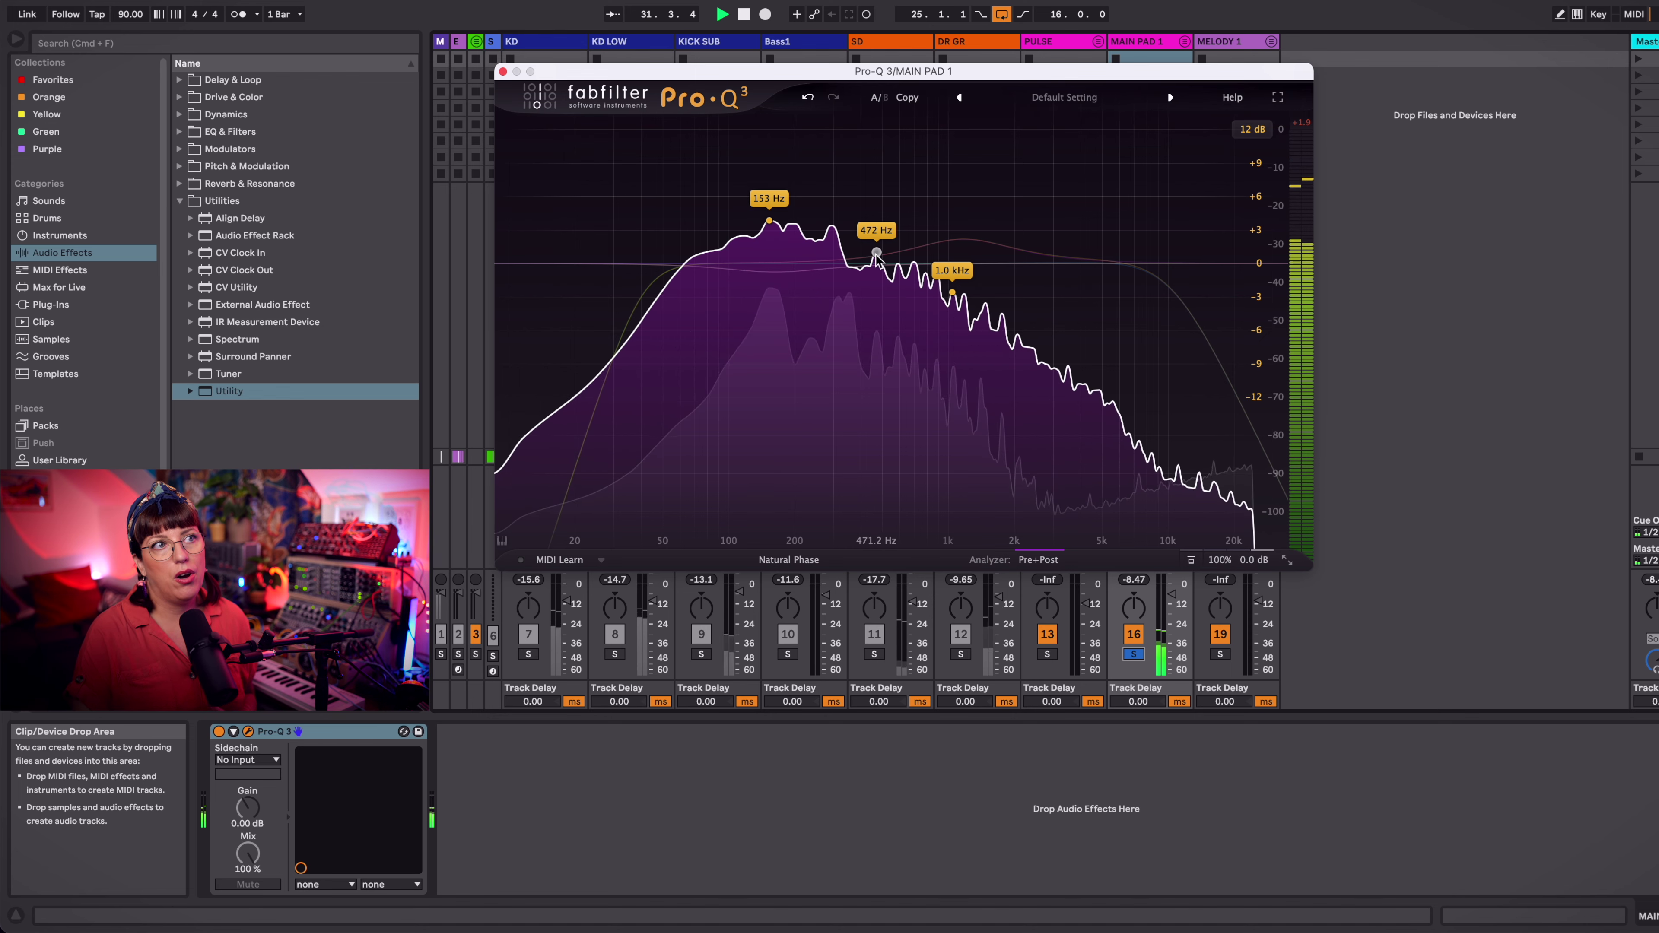
drag(876, 253, 876, 296)
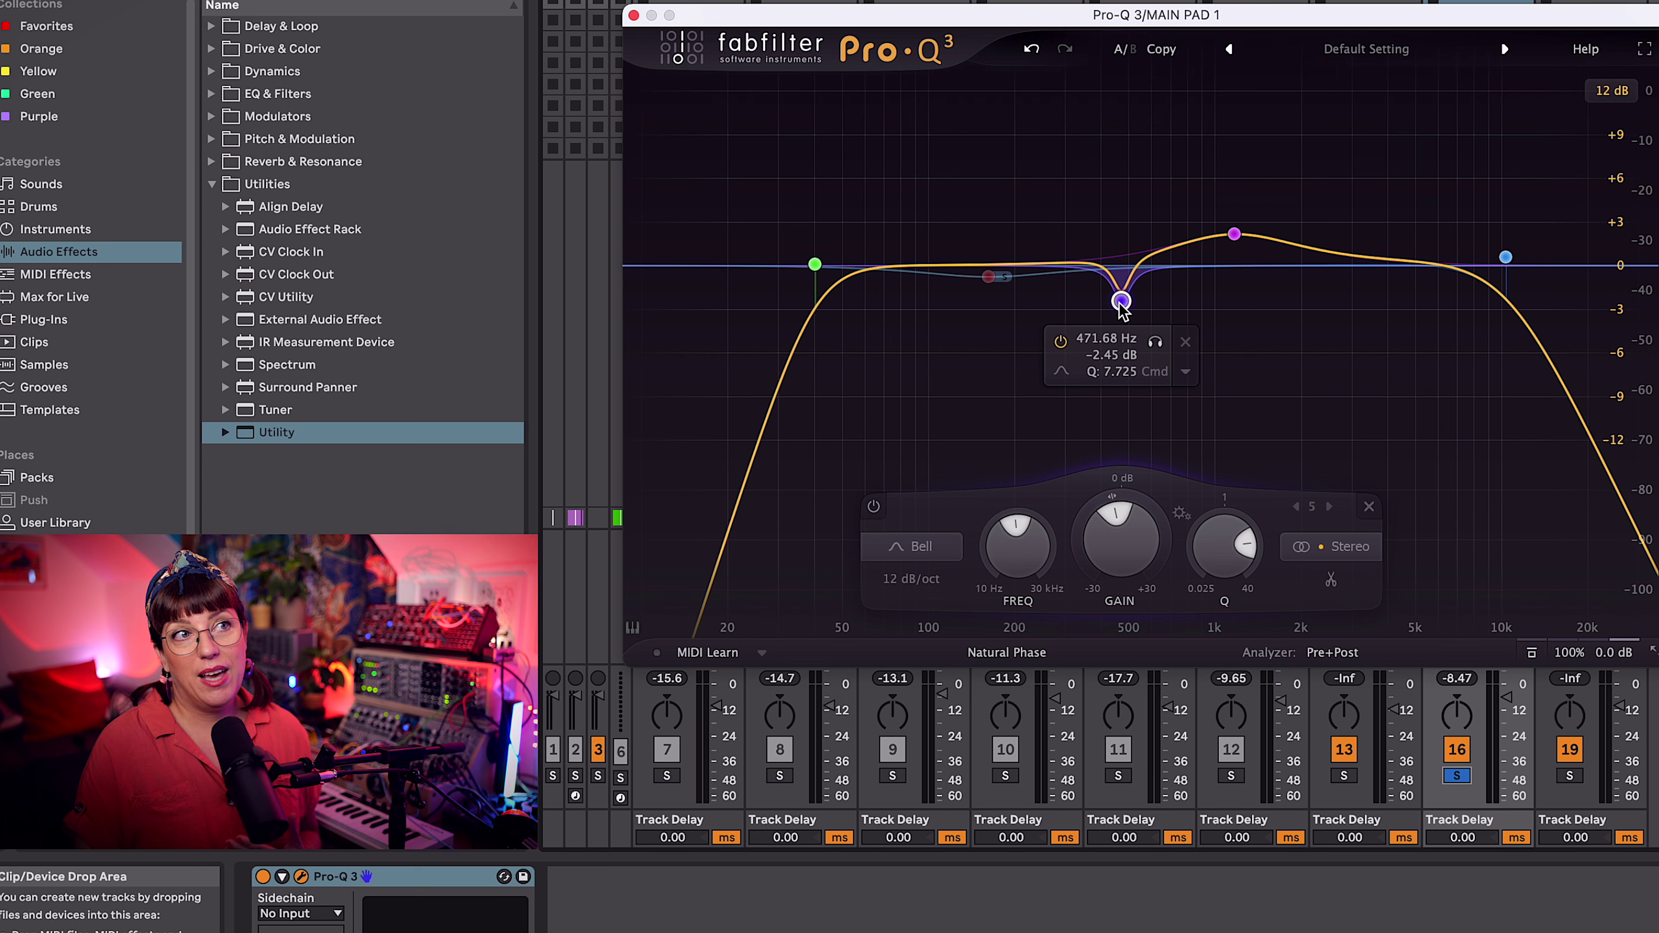
Step: Make the 471.68 Hz band dynamic and settle its range at about -3 dB while the pad plays
right_click(1121, 306)
click(1169, 374)
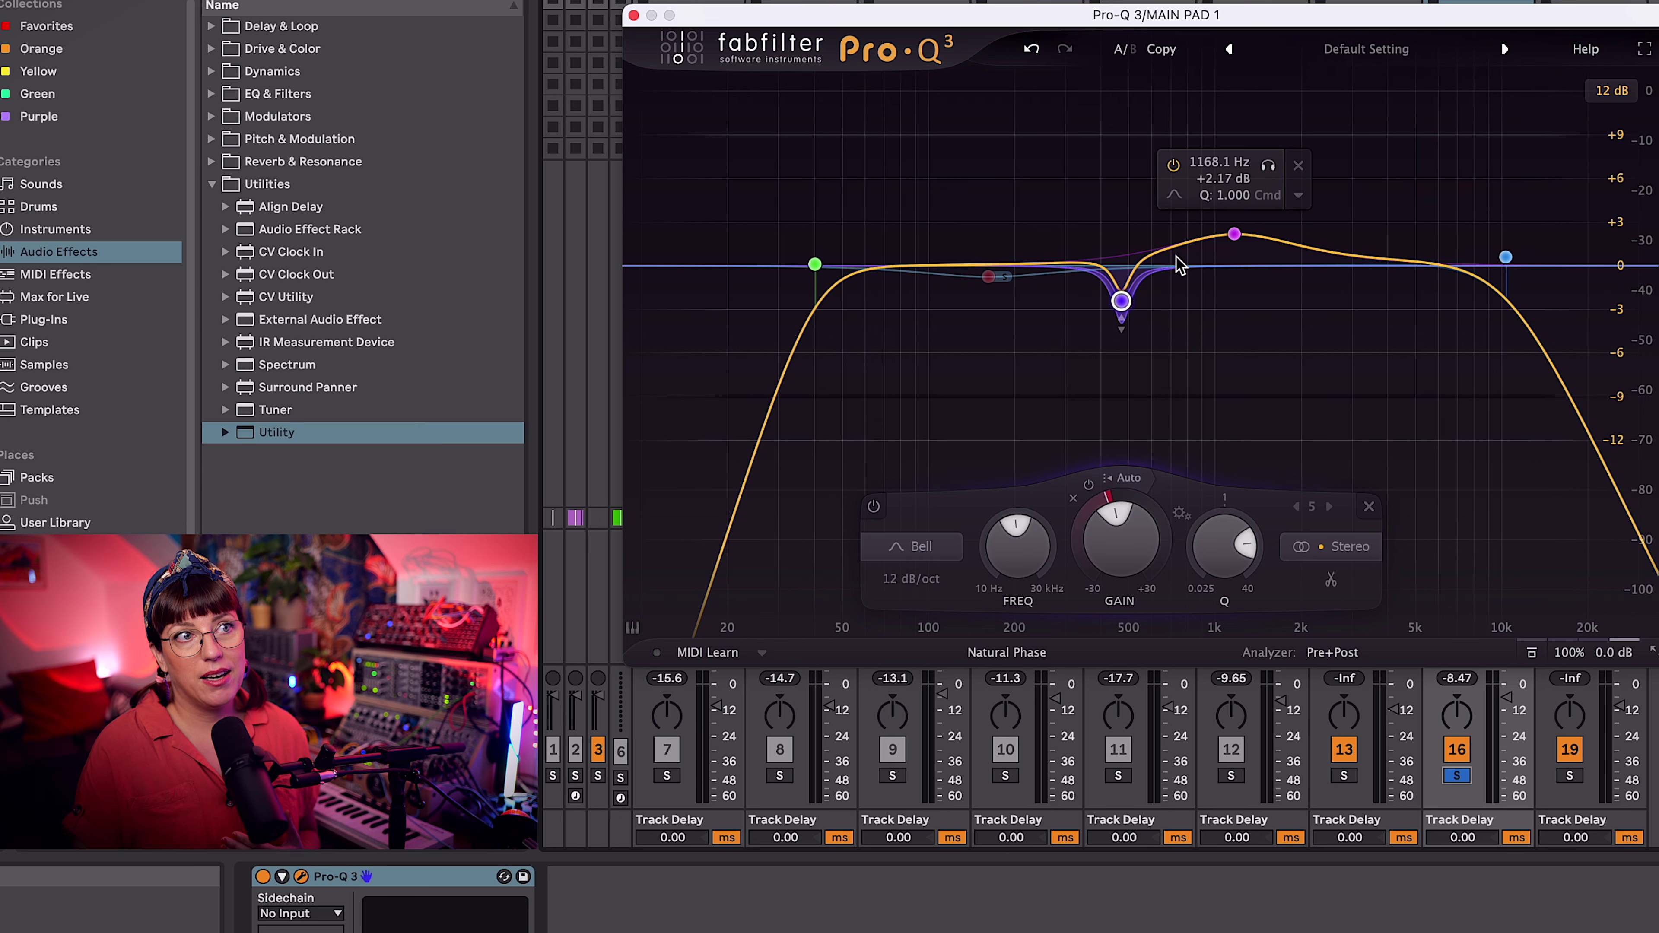
mouse_move(1121, 533)
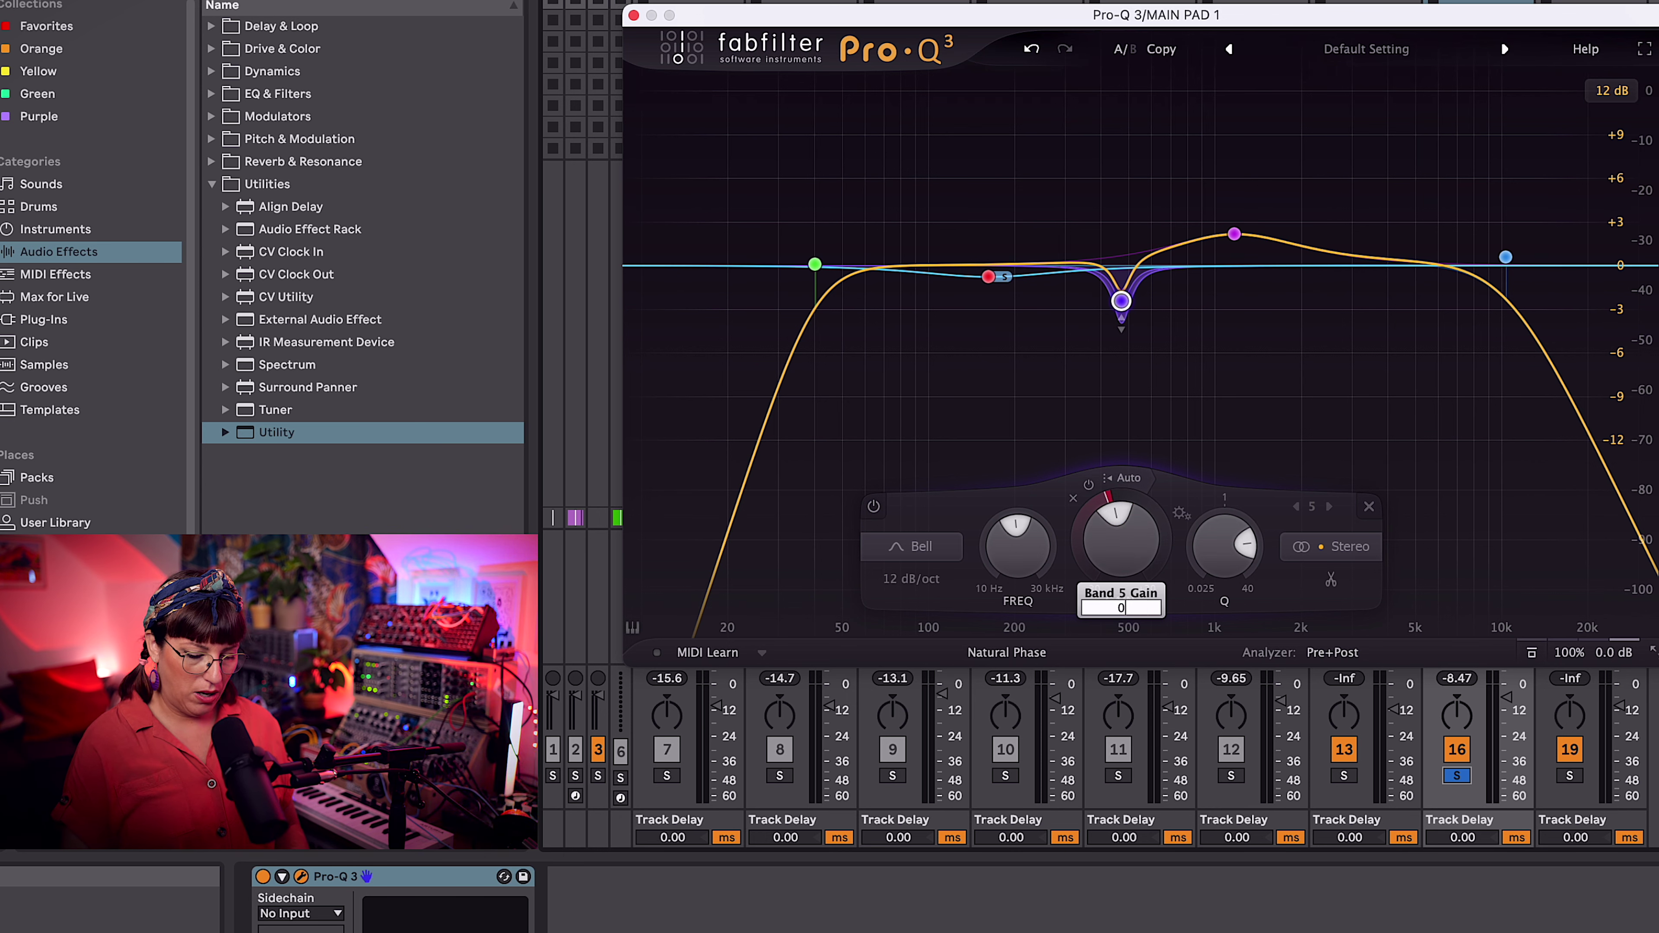
mouse_move(1122, 292)
key(space)
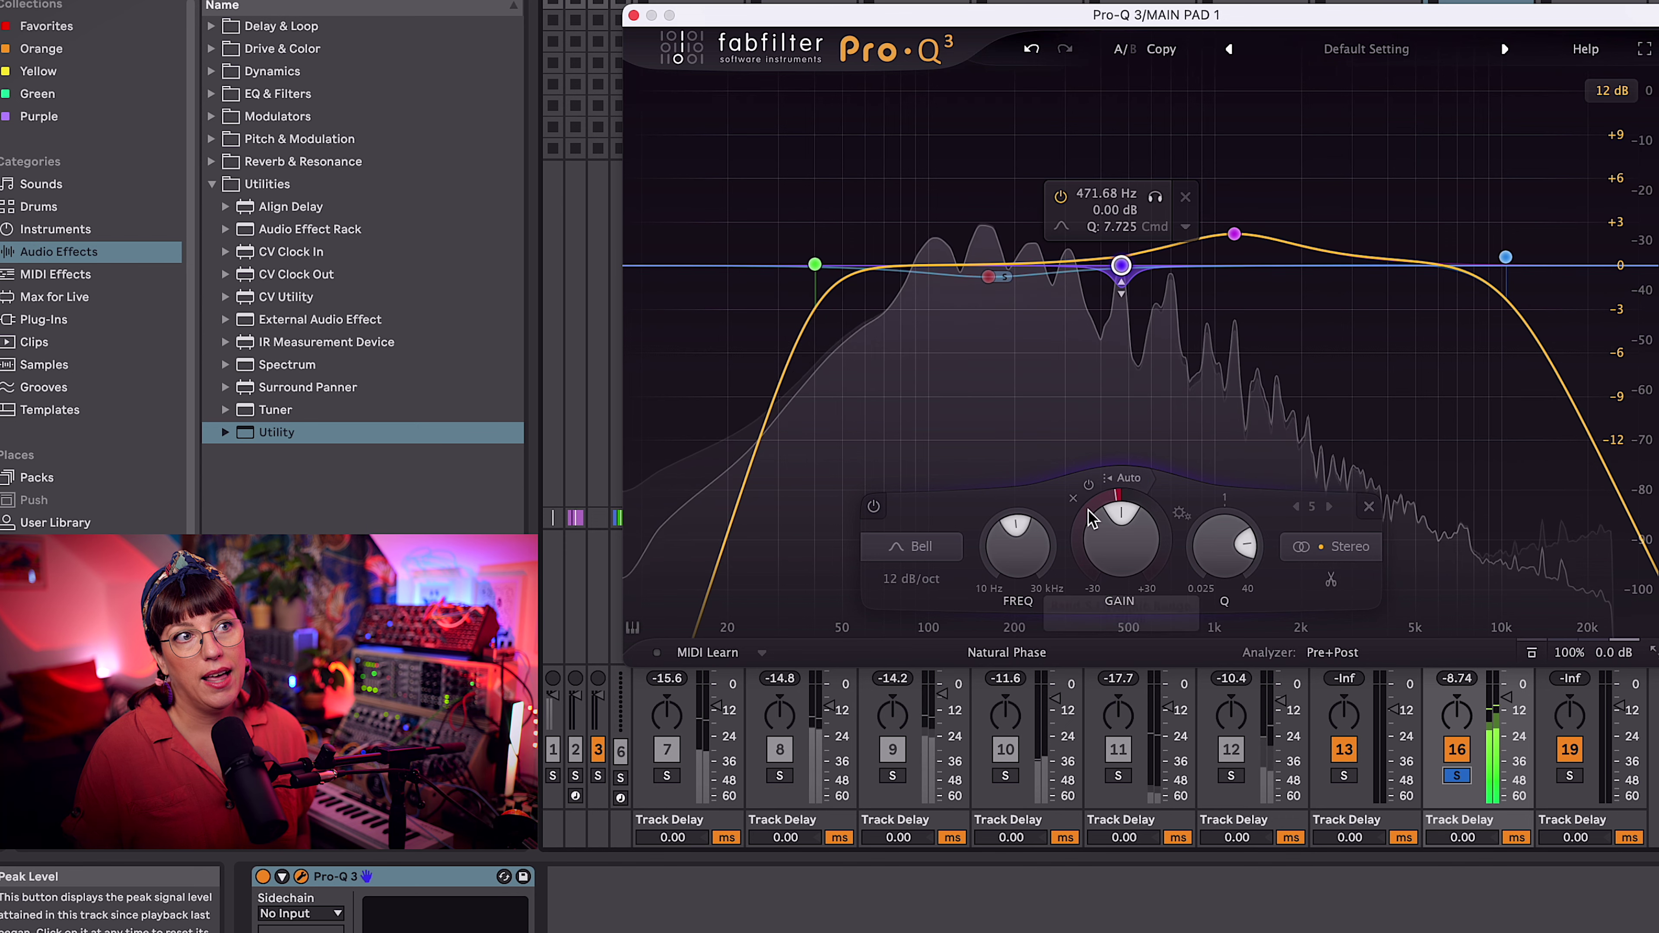
drag(1113, 505, 1103, 514)
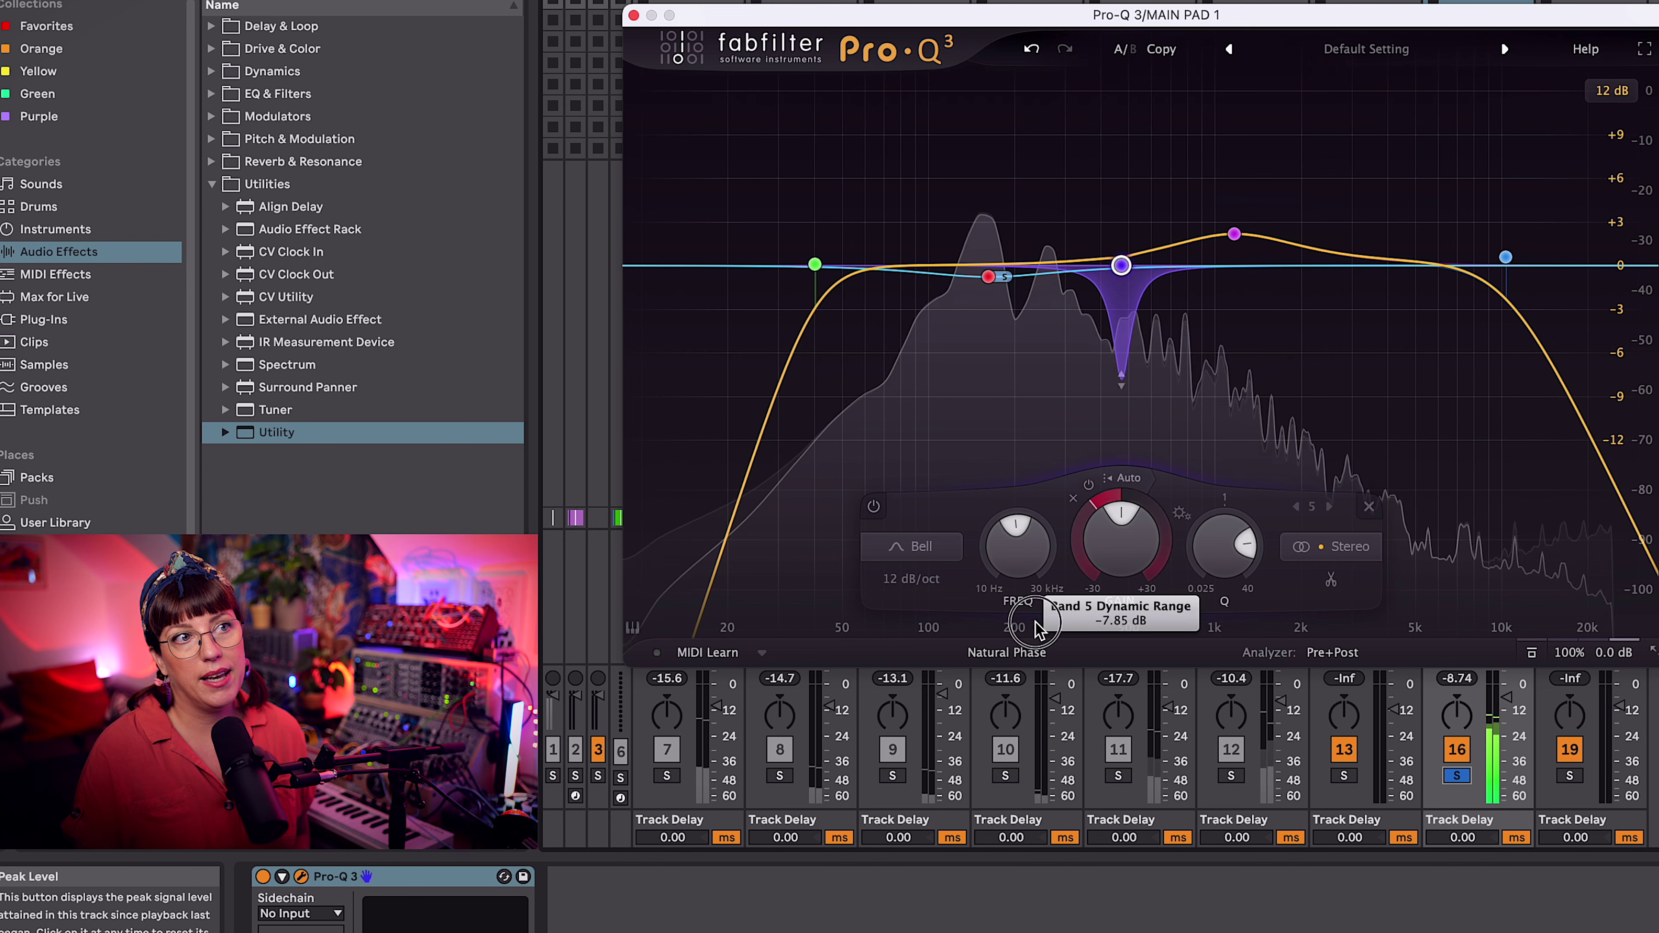
drag(1031, 634, 1019, 722)
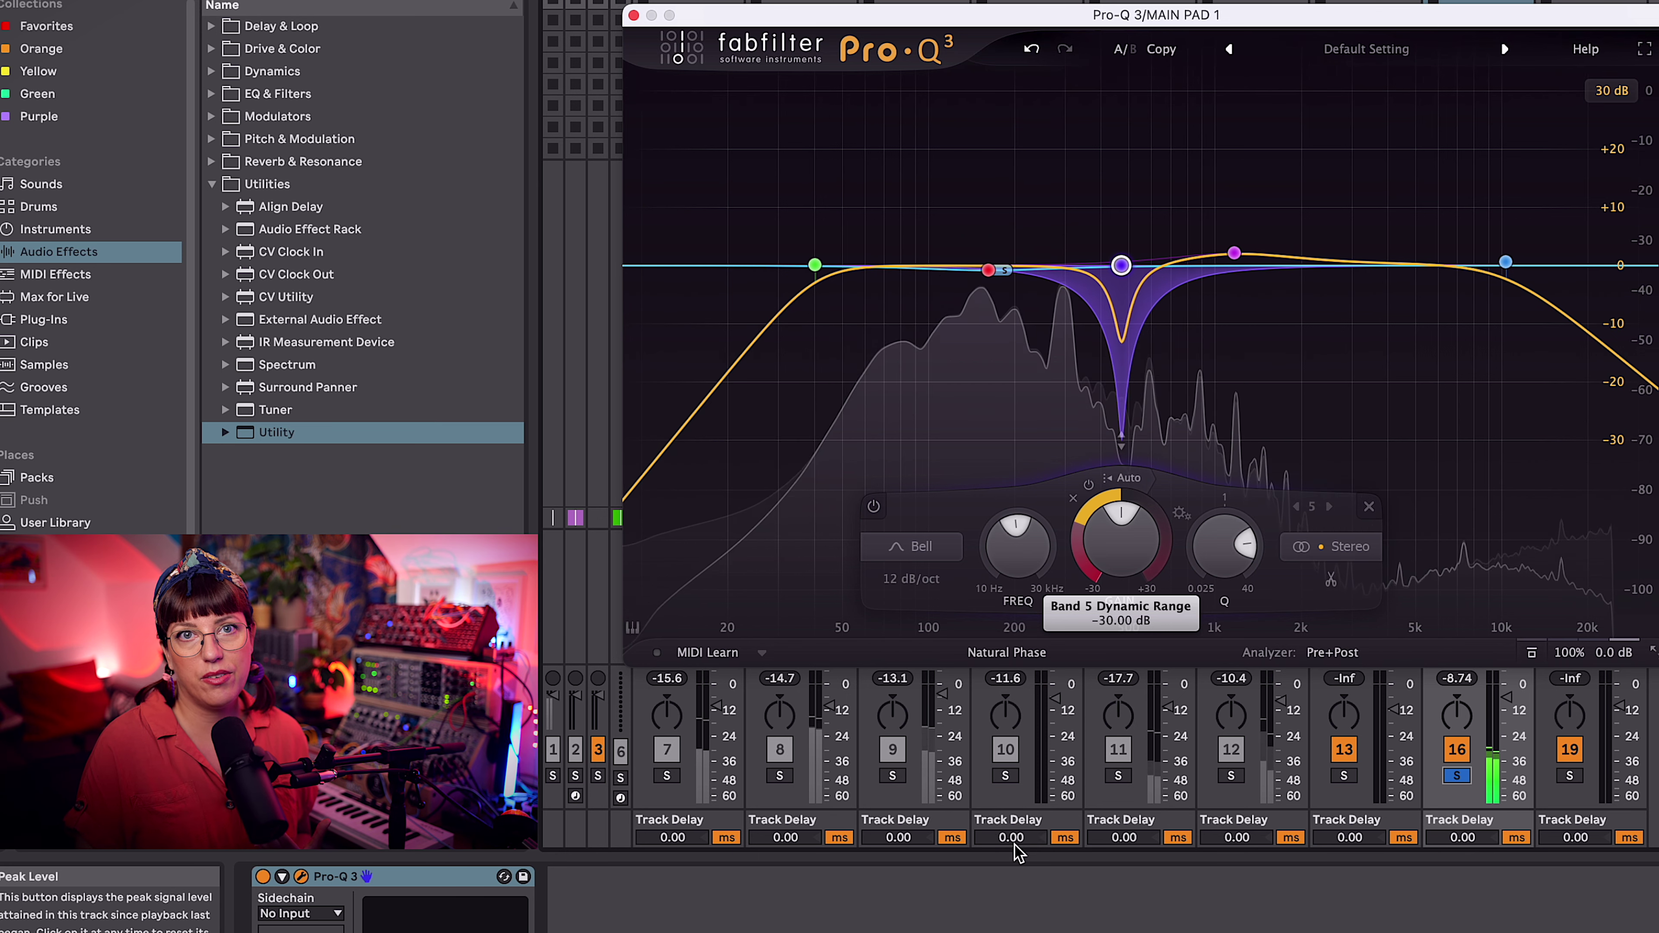
drag(1016, 847, 1096, 636)
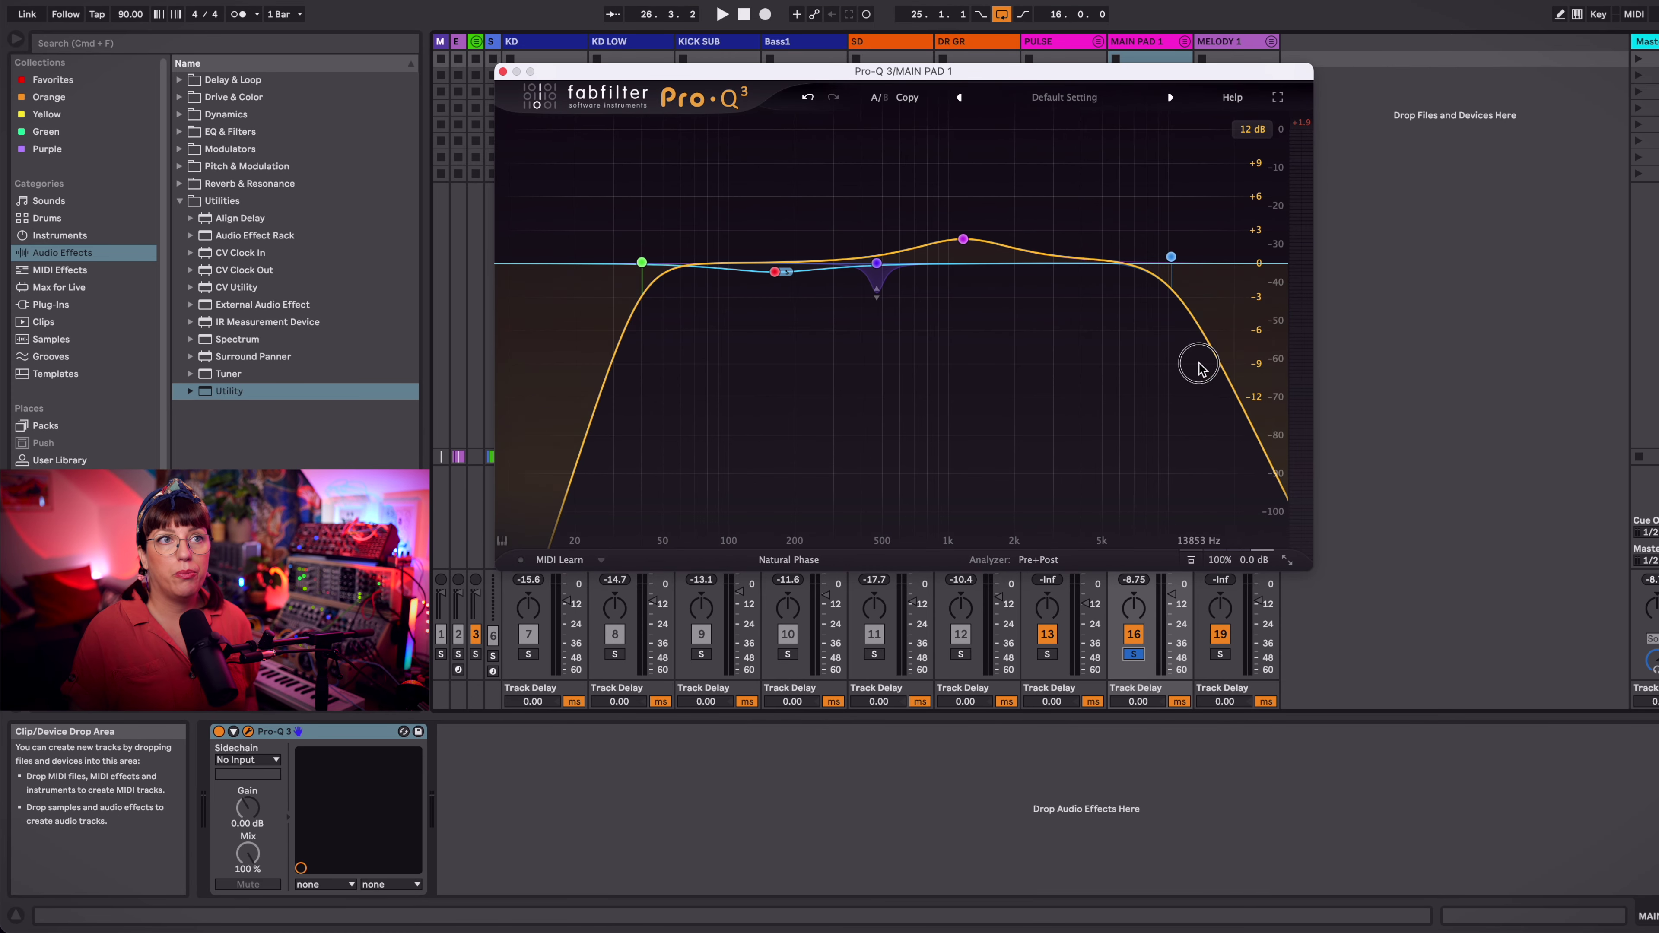
Step: Select all five bands, reset Gain Scale to 100%, and add a narrow bell boost of about +5 dB
drag(1211, 310, 507, 200)
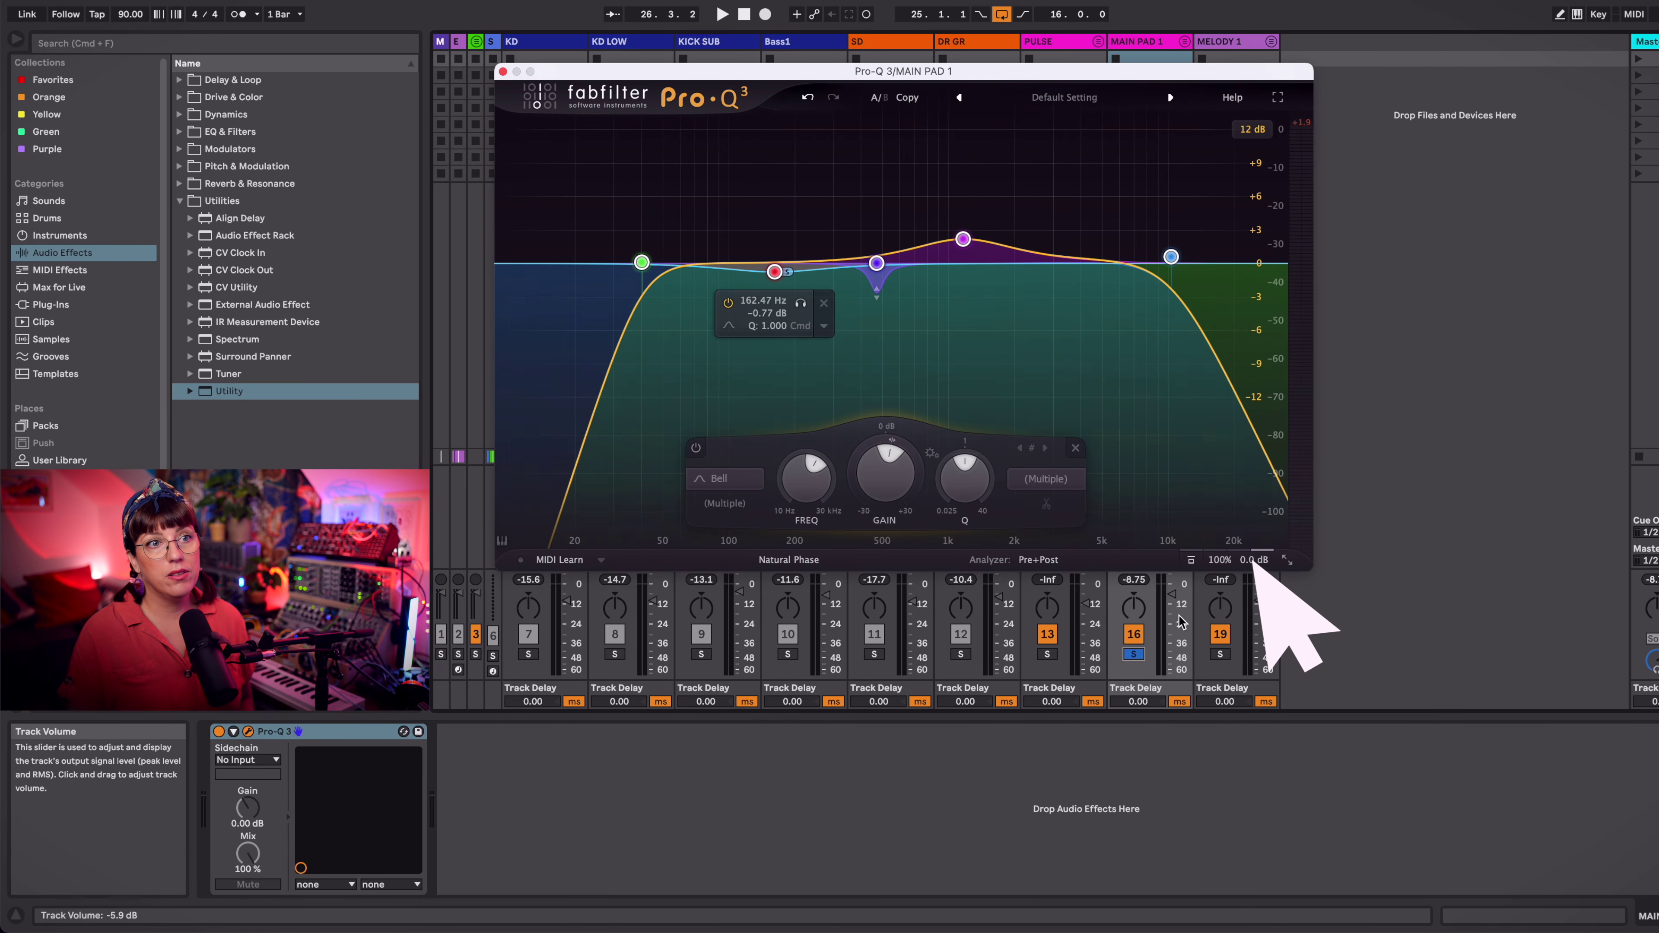
mouse_move(1228, 566)
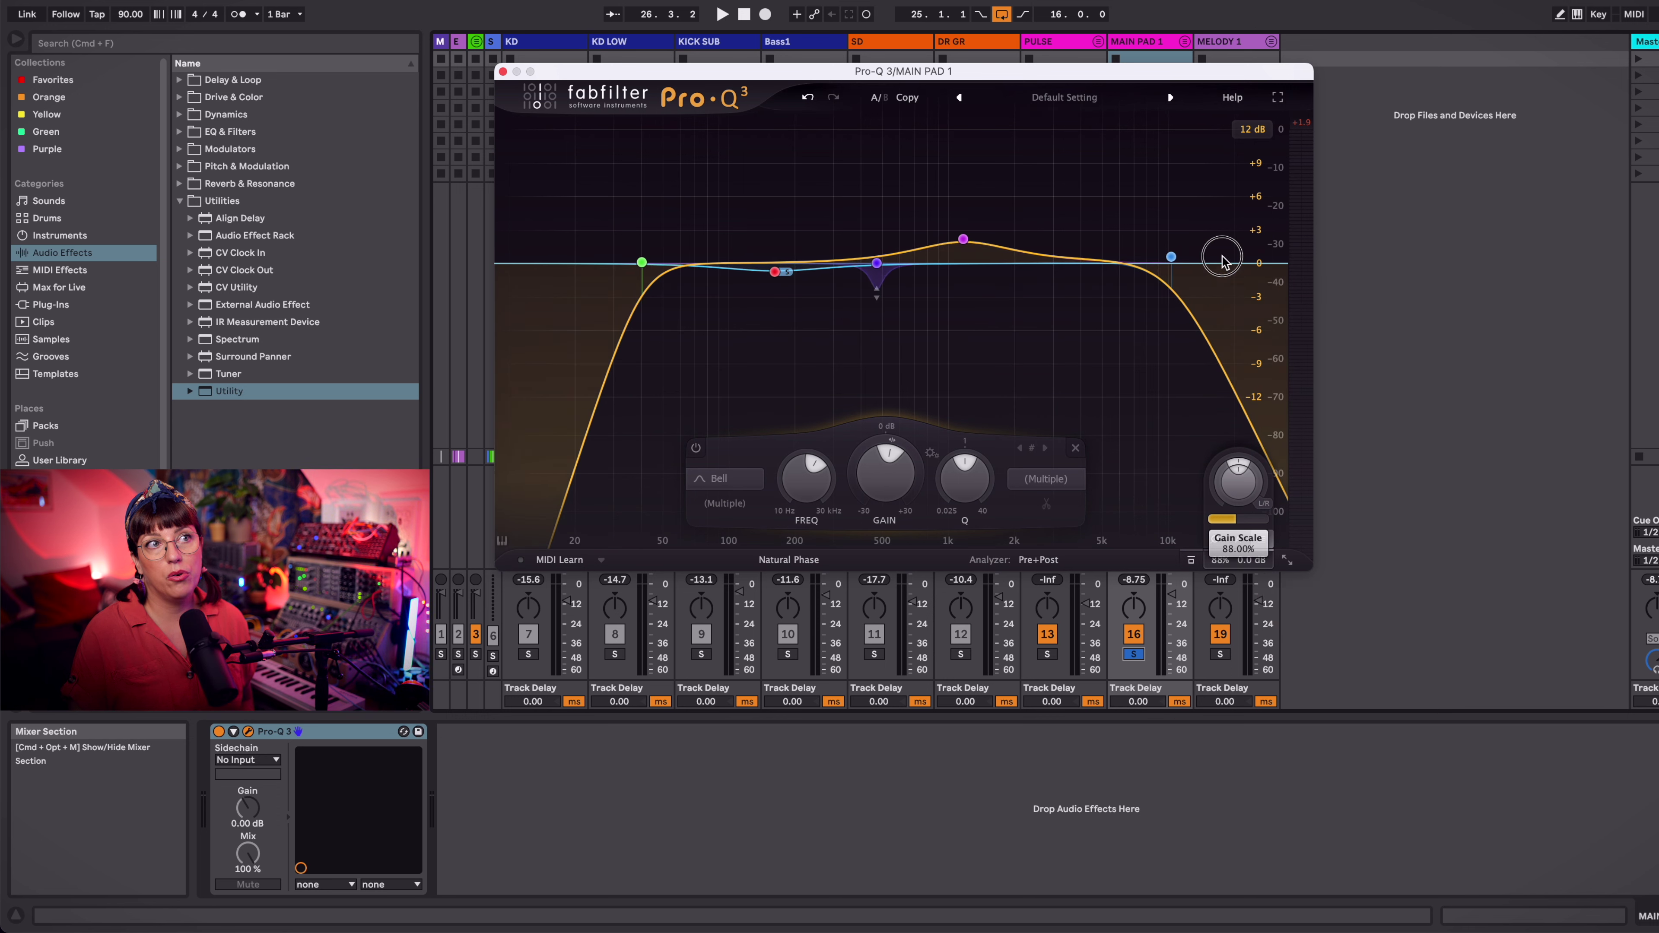
double_click(1227, 518)
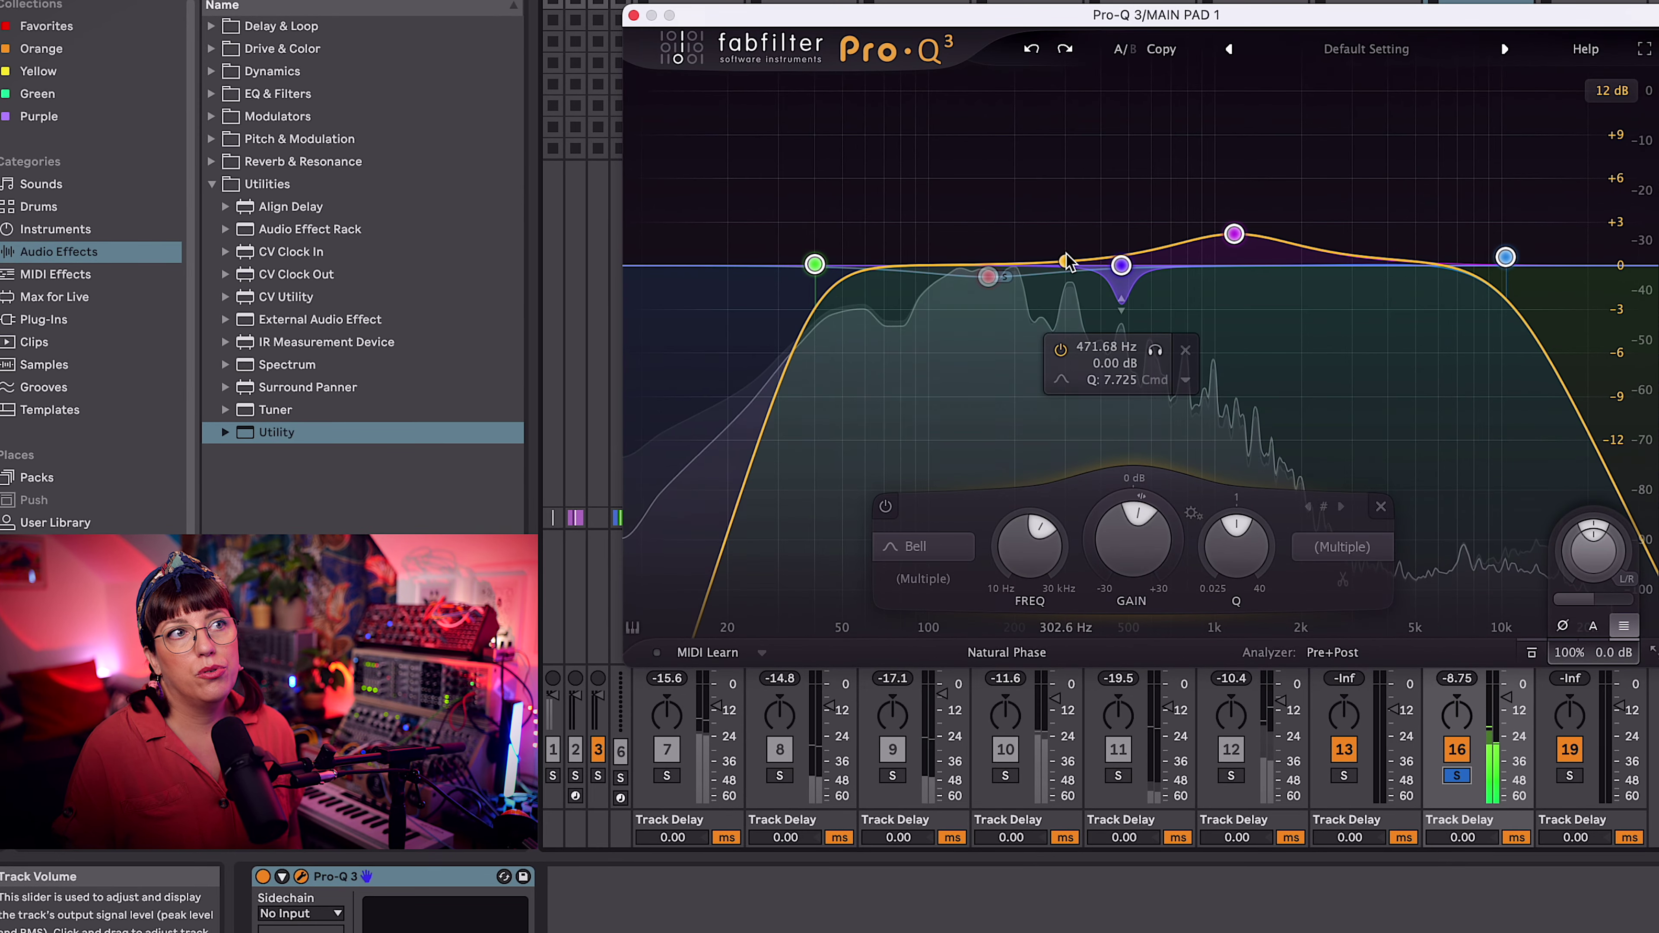
drag(1066, 260, 936, 208)
Step: Sweep the soloed bell to 269 Hz, then bring up Pro-Q 3 on KD LOW and KICK SUB
scroll(1012, 208, up, 8)
drag(965, 123, 1178, 64)
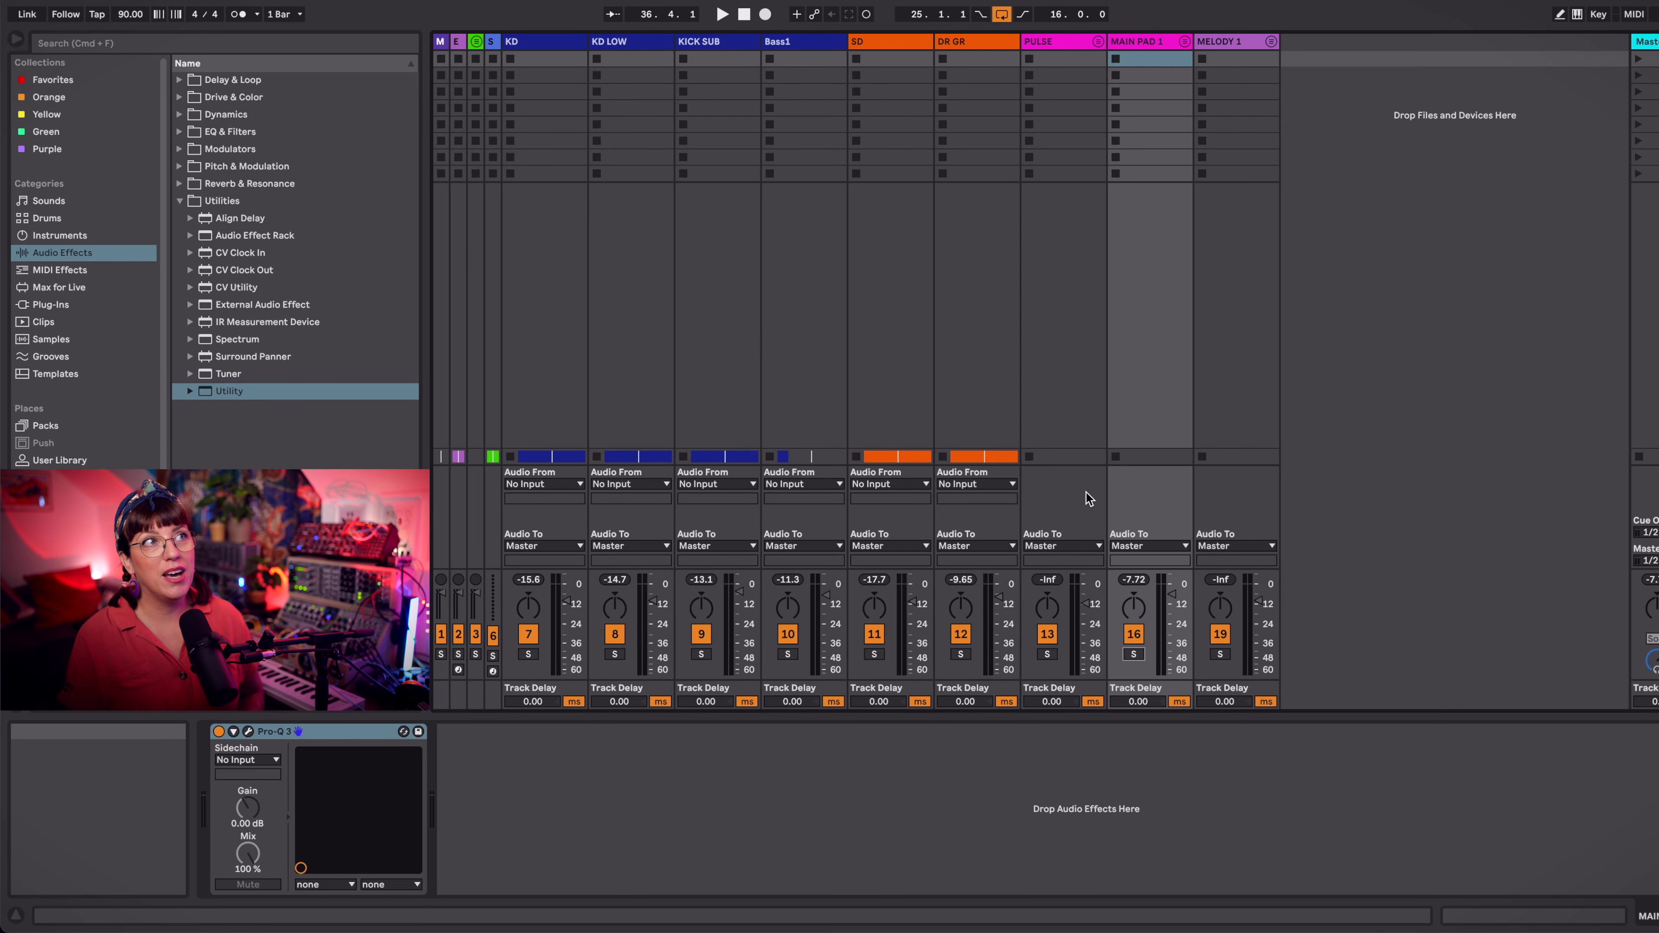
click(613, 45)
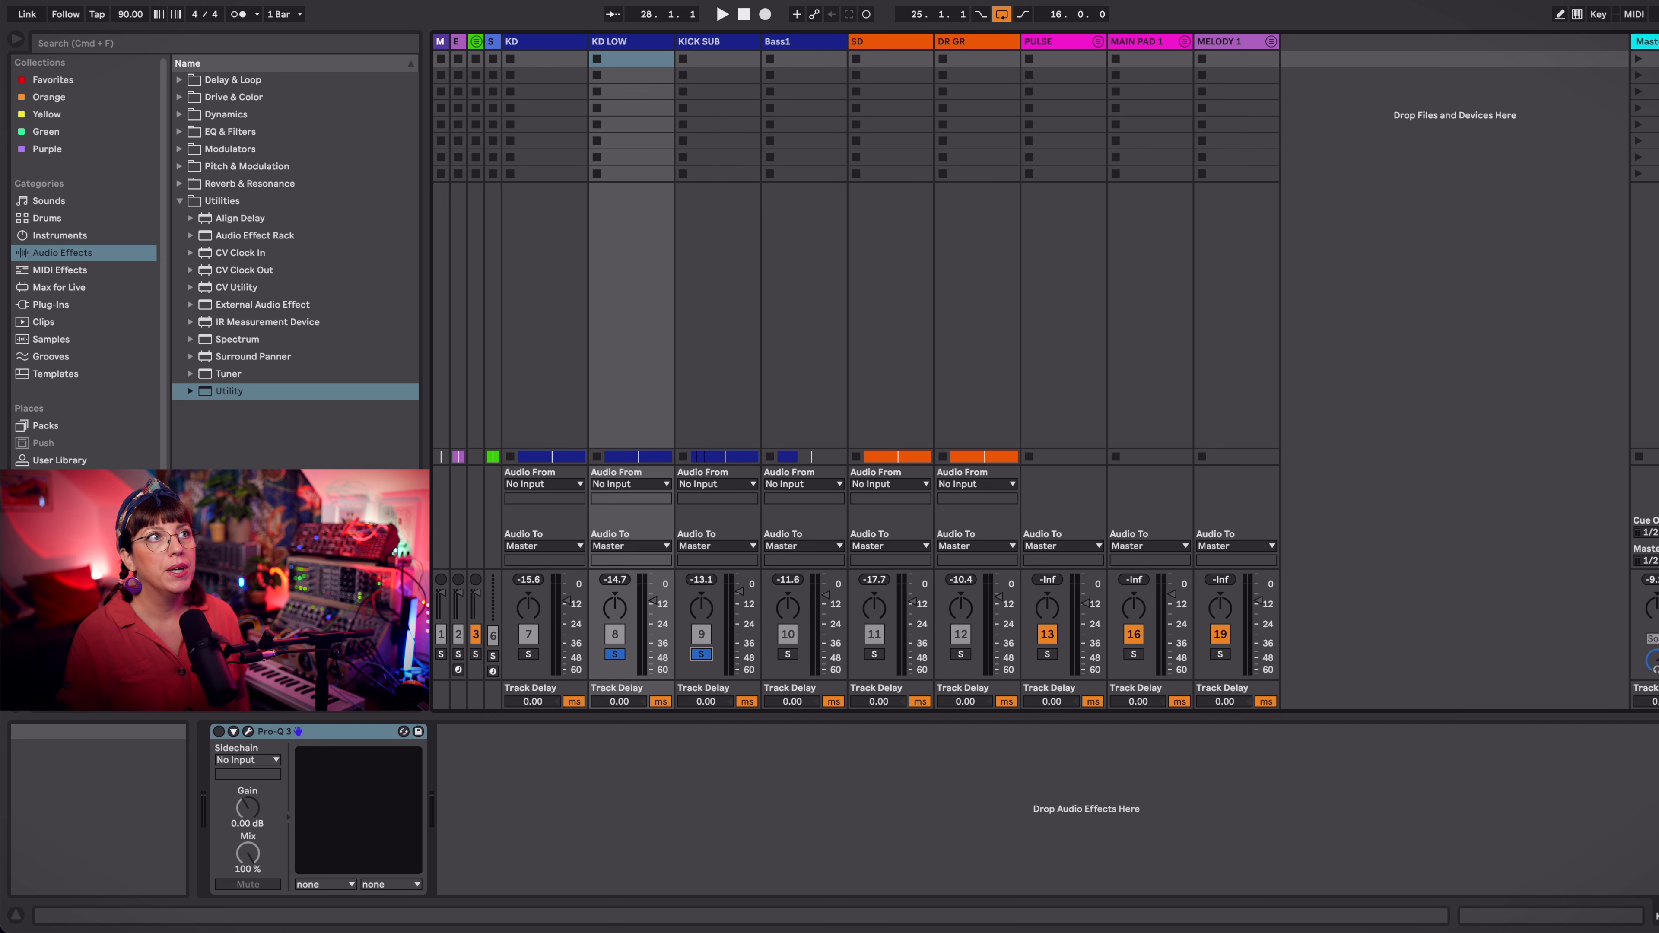
click(455, 832)
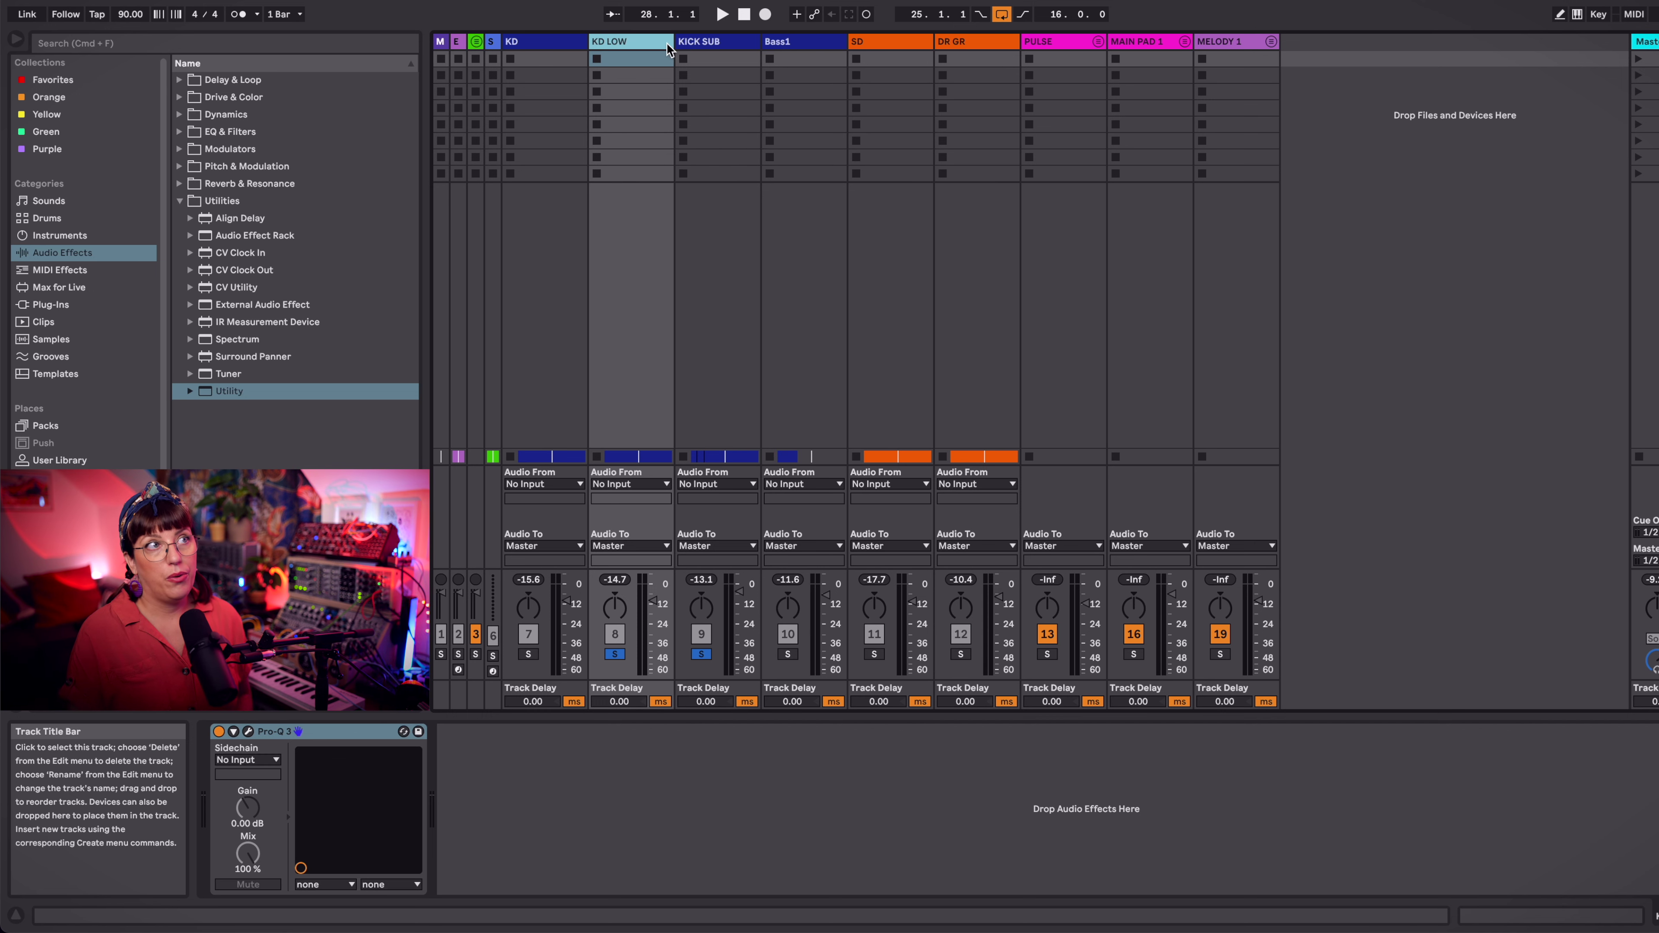
click(715, 43)
Step: Open KD LOW's Pro-Q 3 and set its analyzer's external spectrum to Pro-Q 3/KICK SUB during playback
click(623, 44)
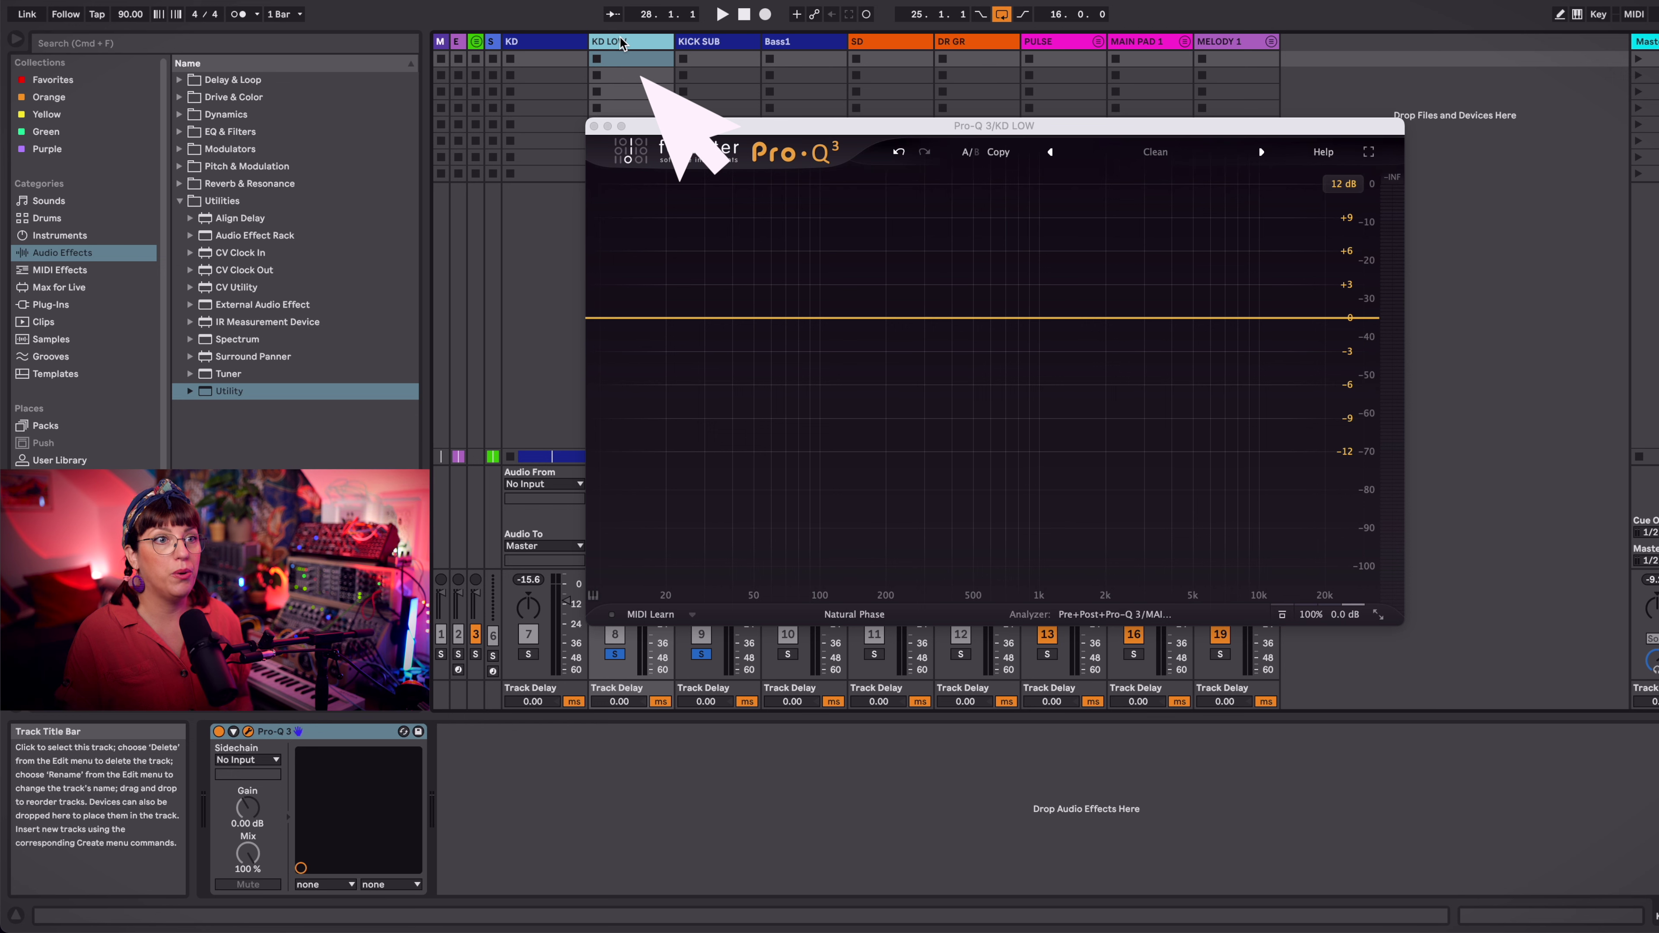
click(1087, 617)
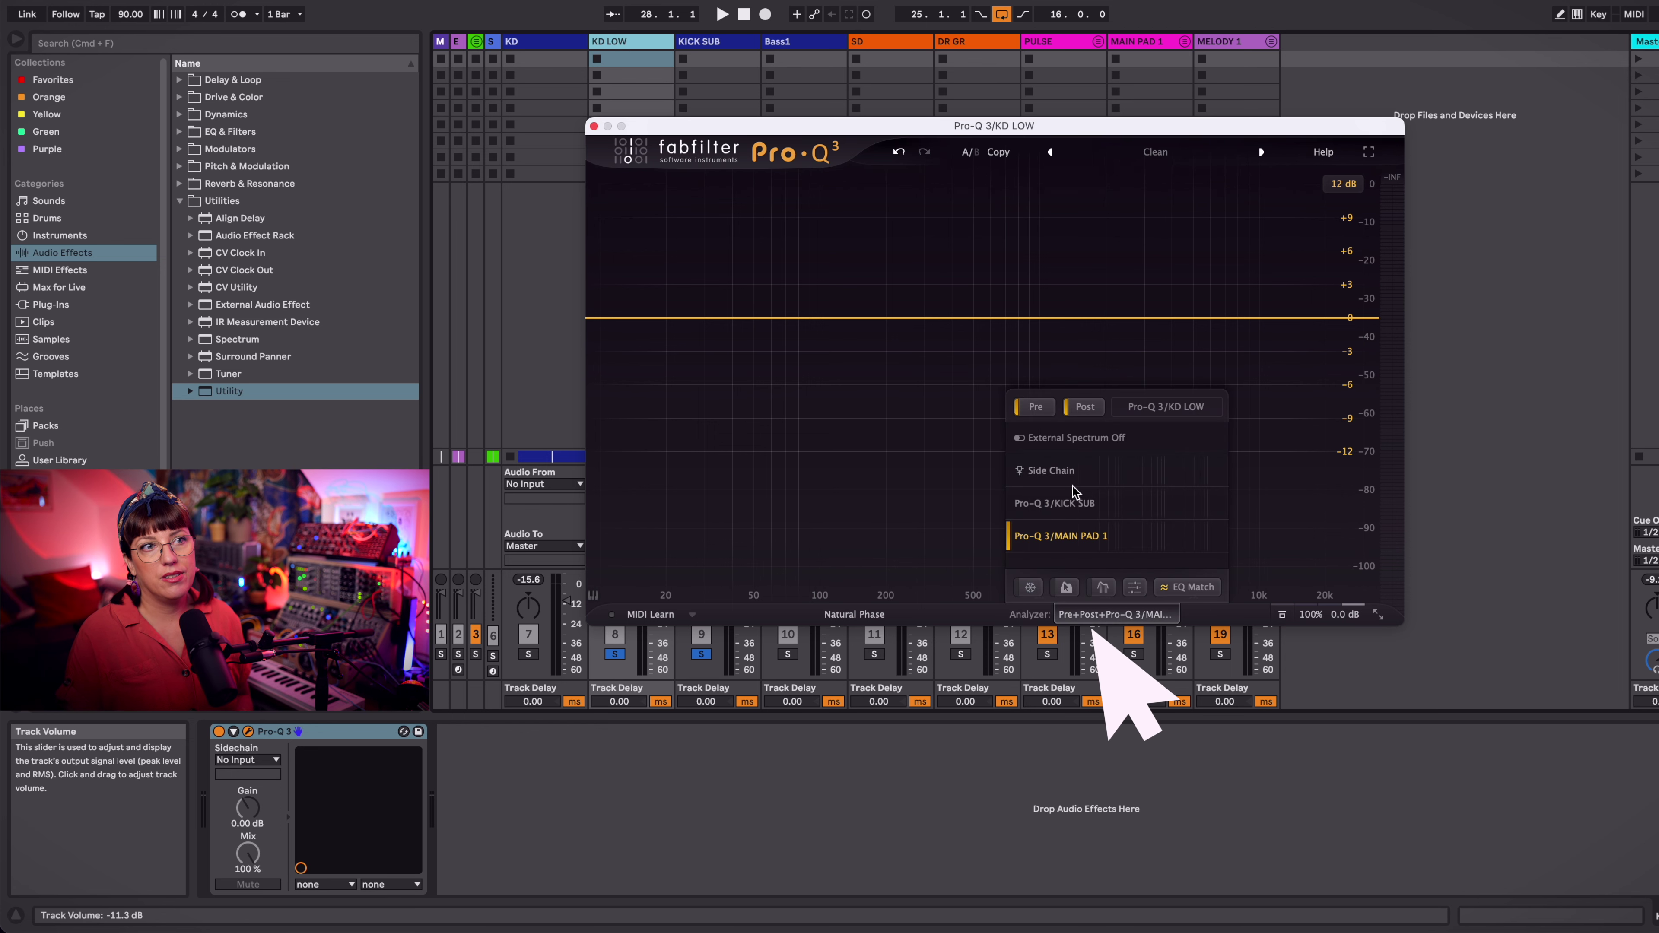
mouse_move(1087, 551)
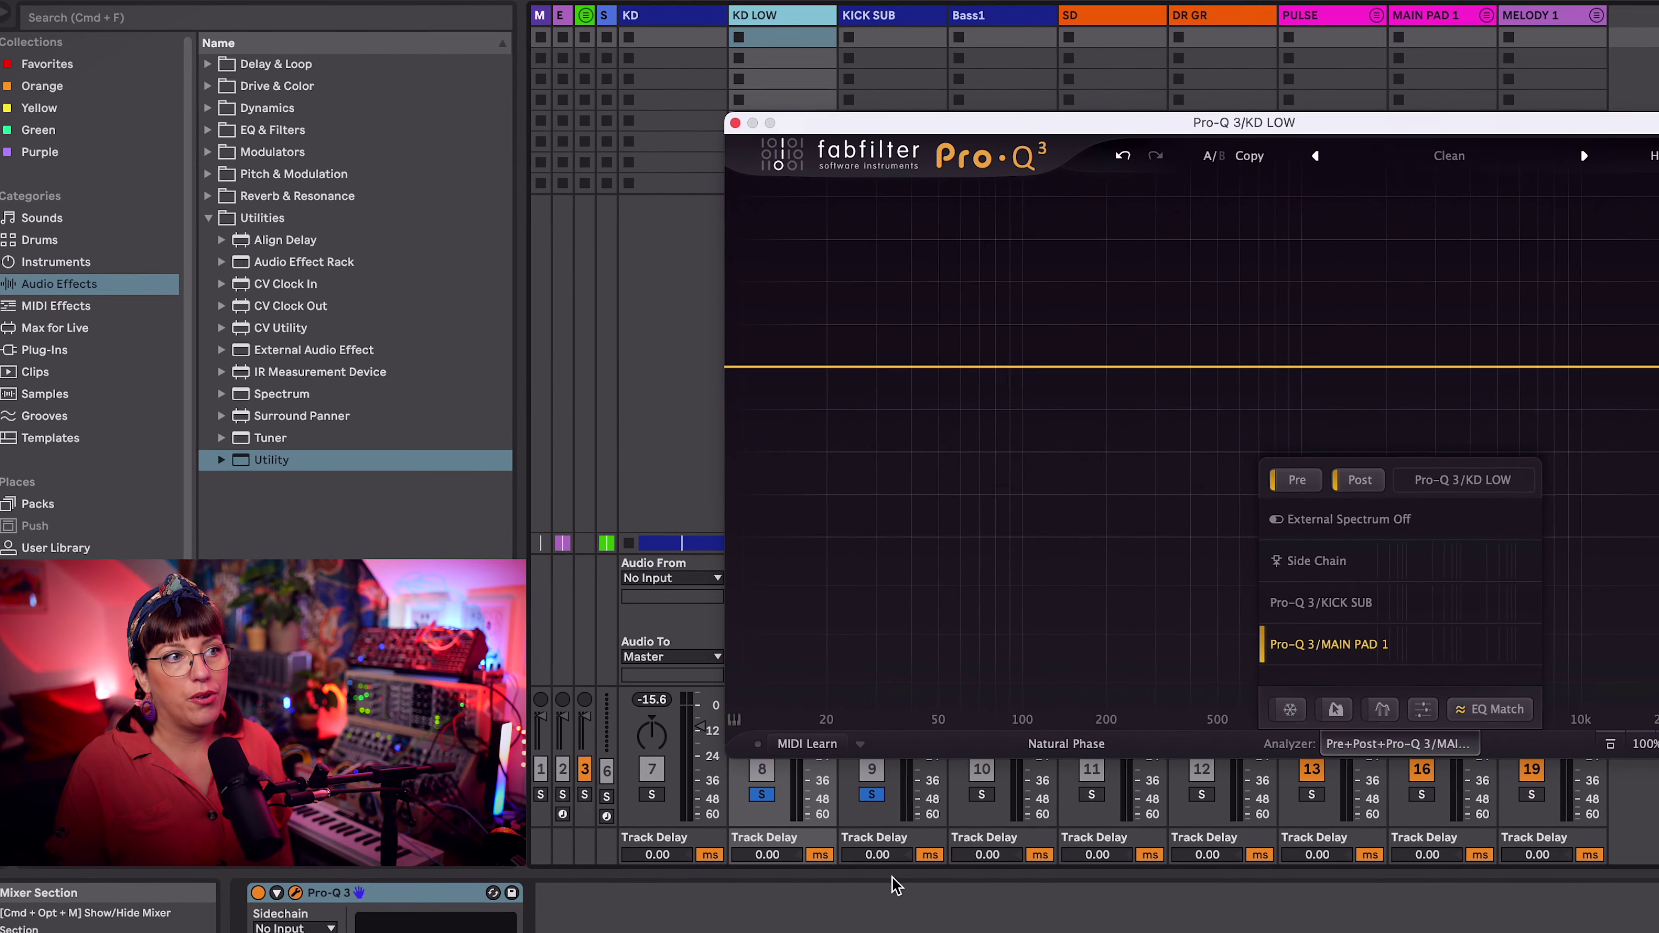
key(space)
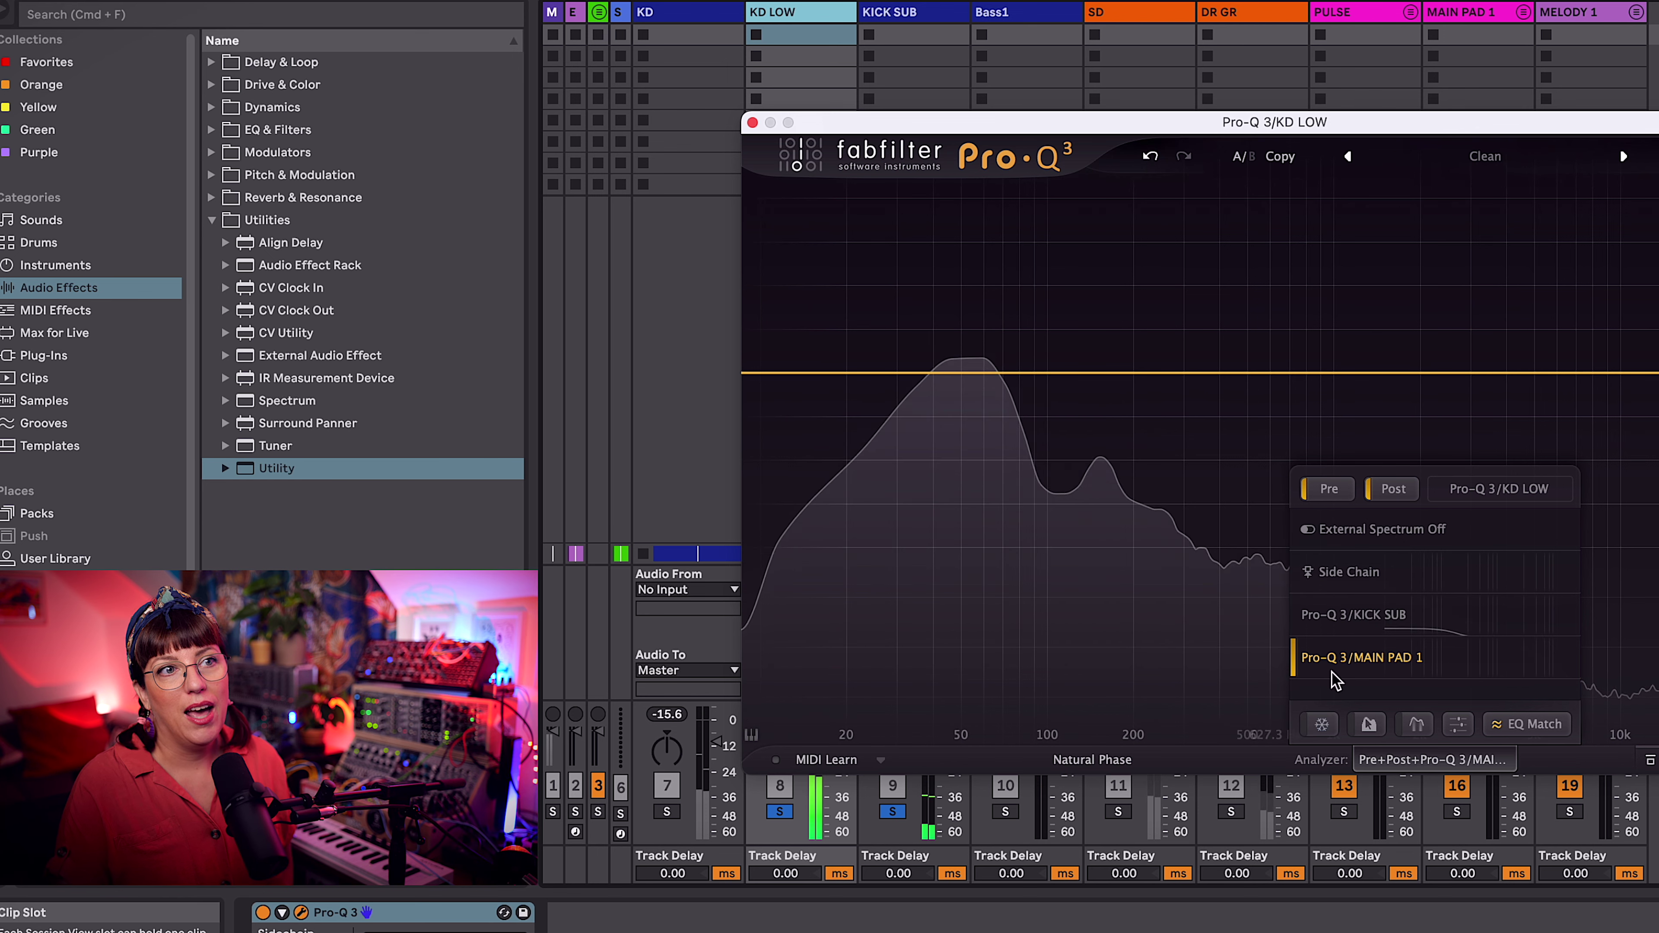
click(1391, 618)
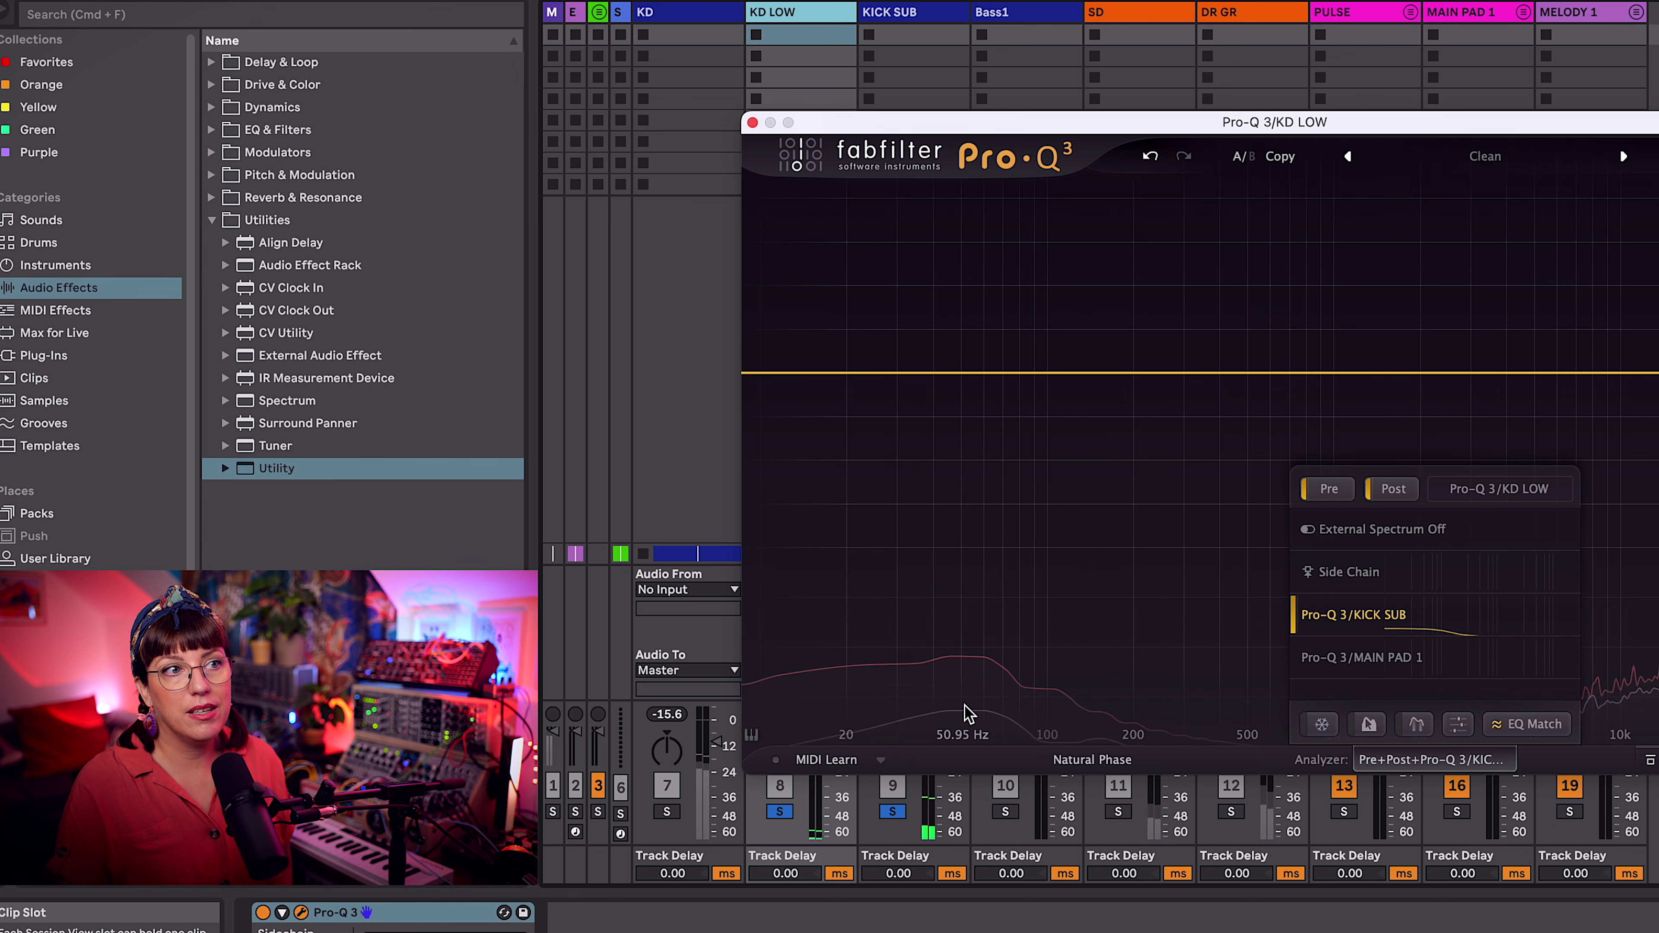
click(929, 699)
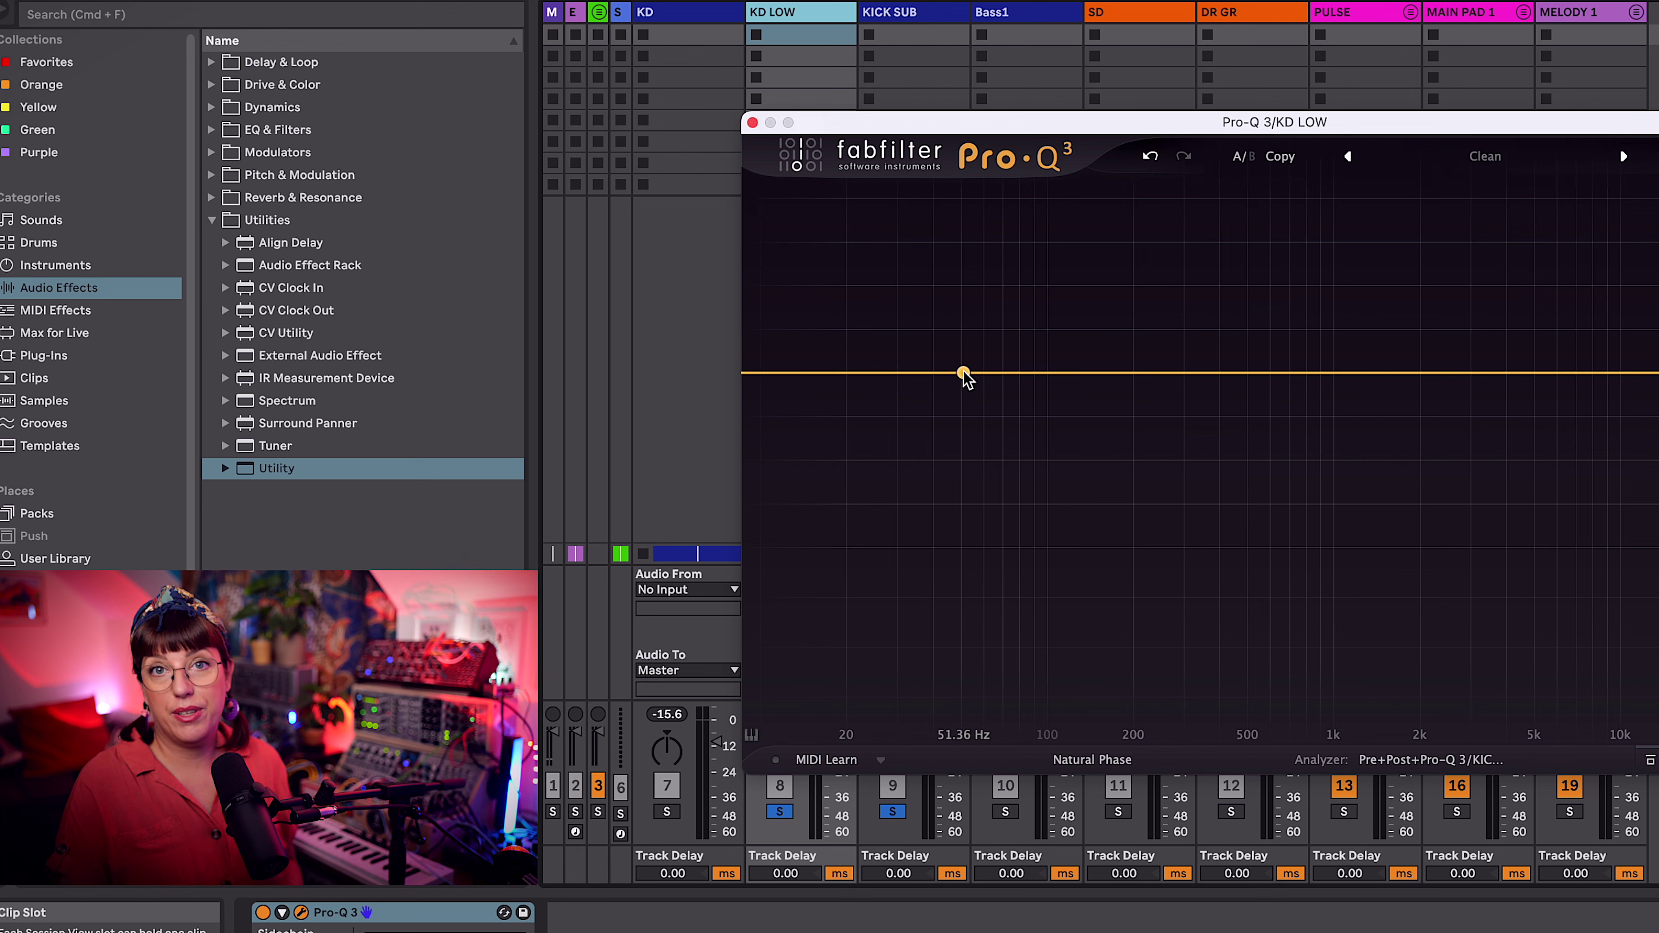
Step: Cut KD LOW about 3 dB near 49 Hz, then add a +1.75 dB bell near 167 Hz
drag(963, 376, 960, 413)
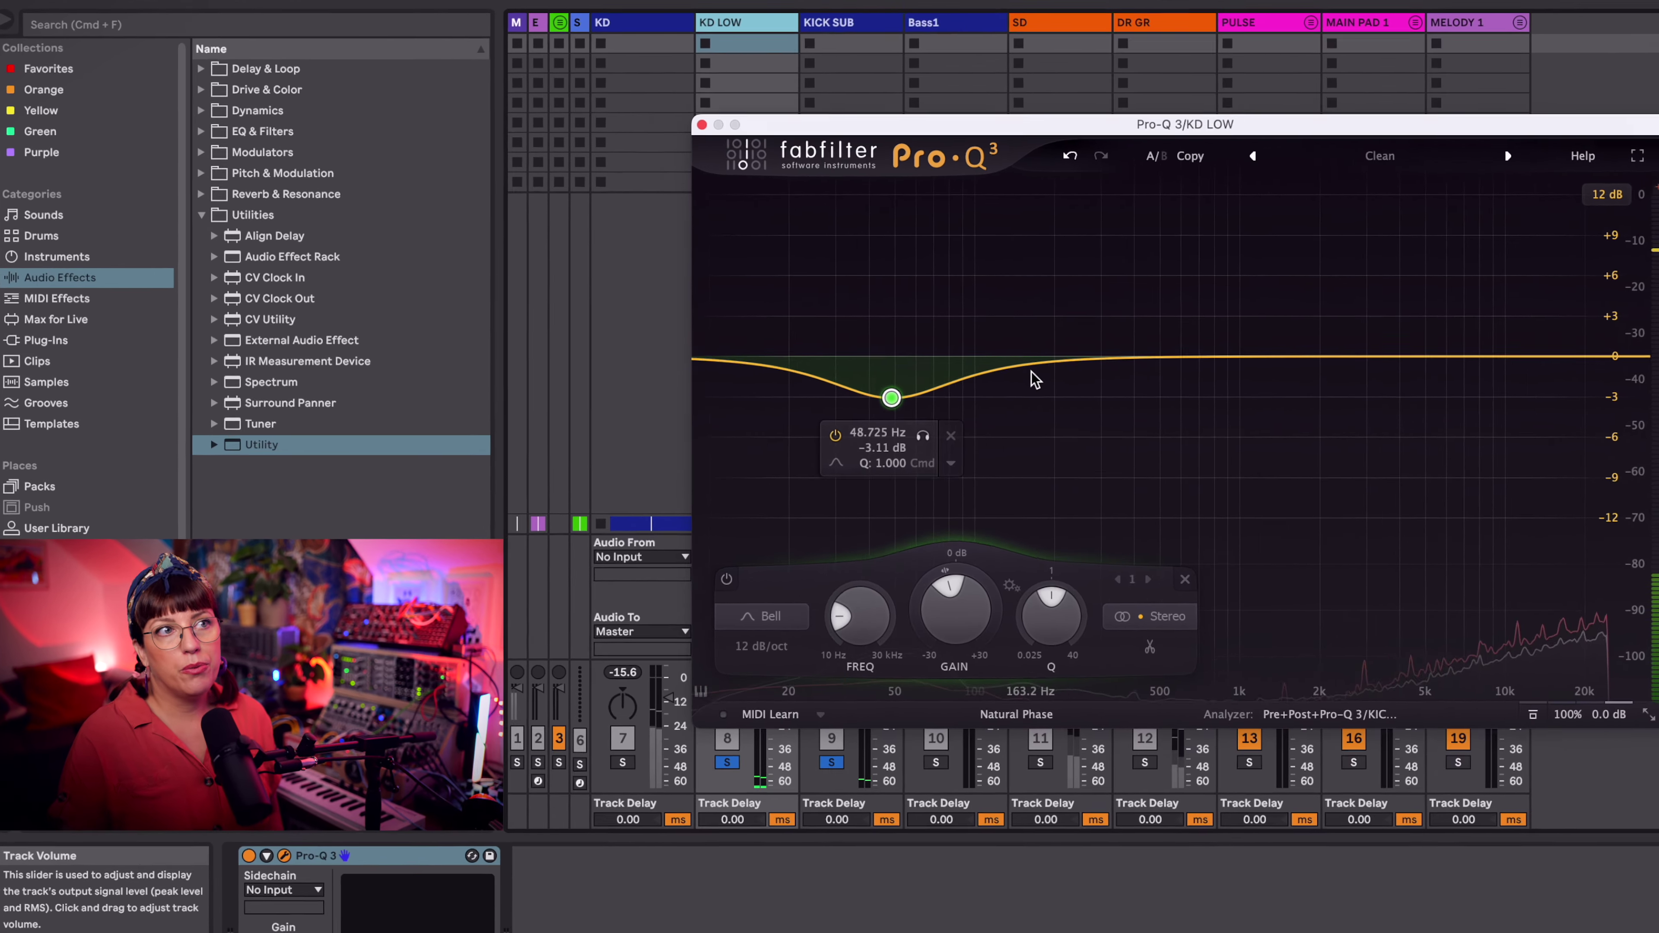
key(space)
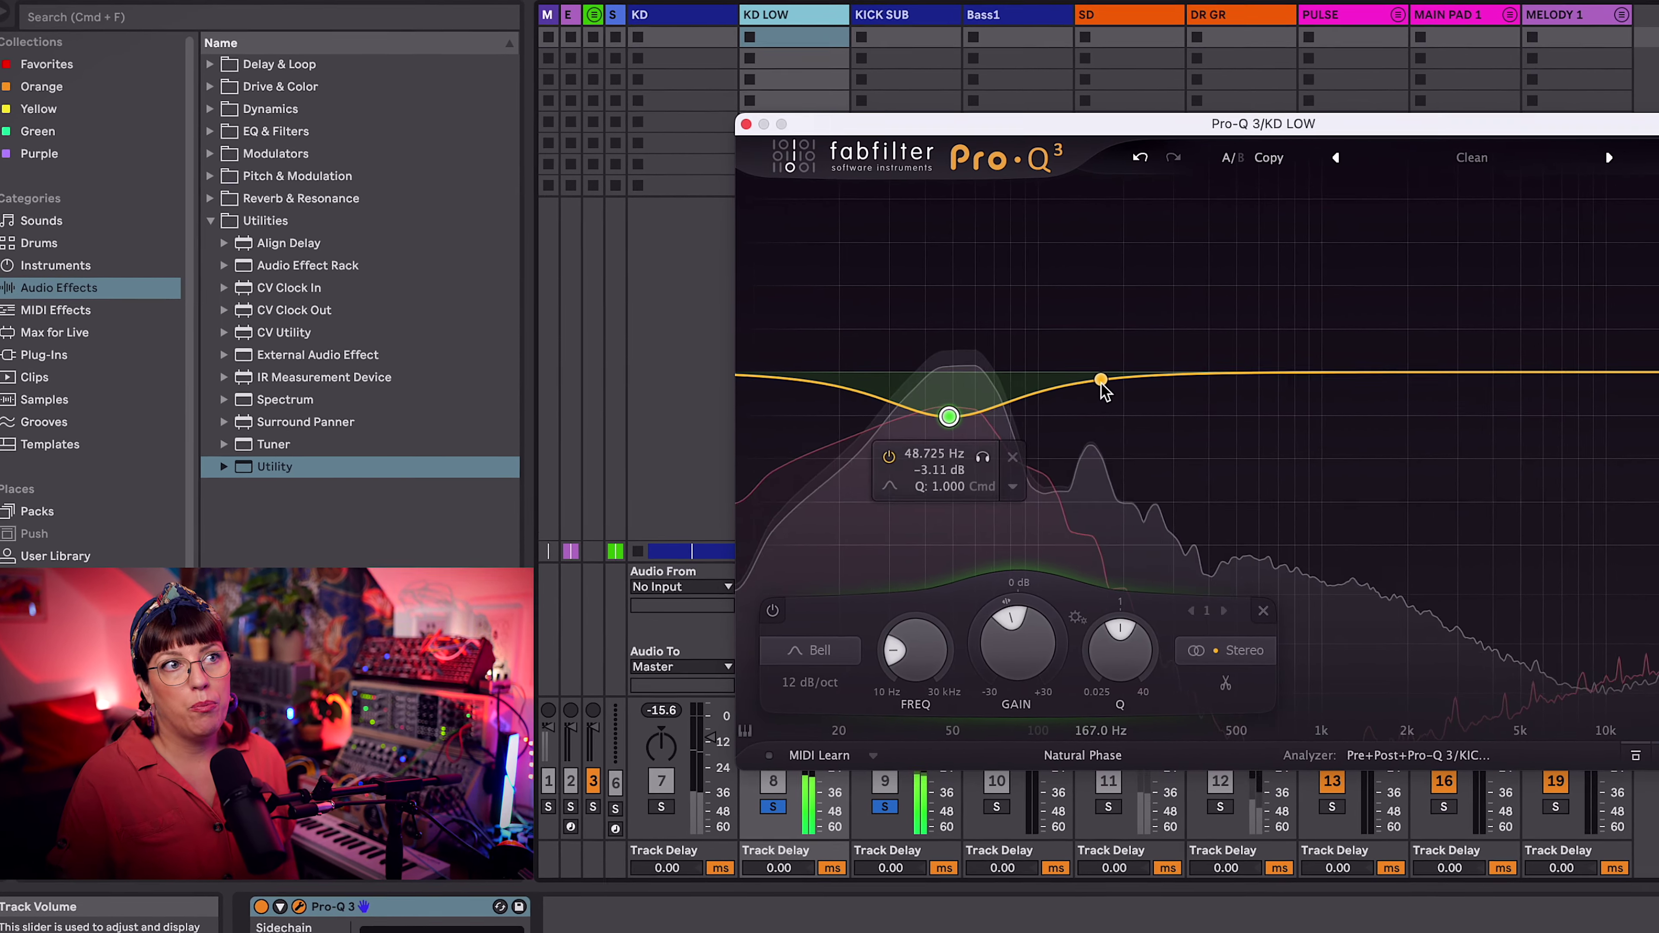
drag(1111, 382, 1111, 320)
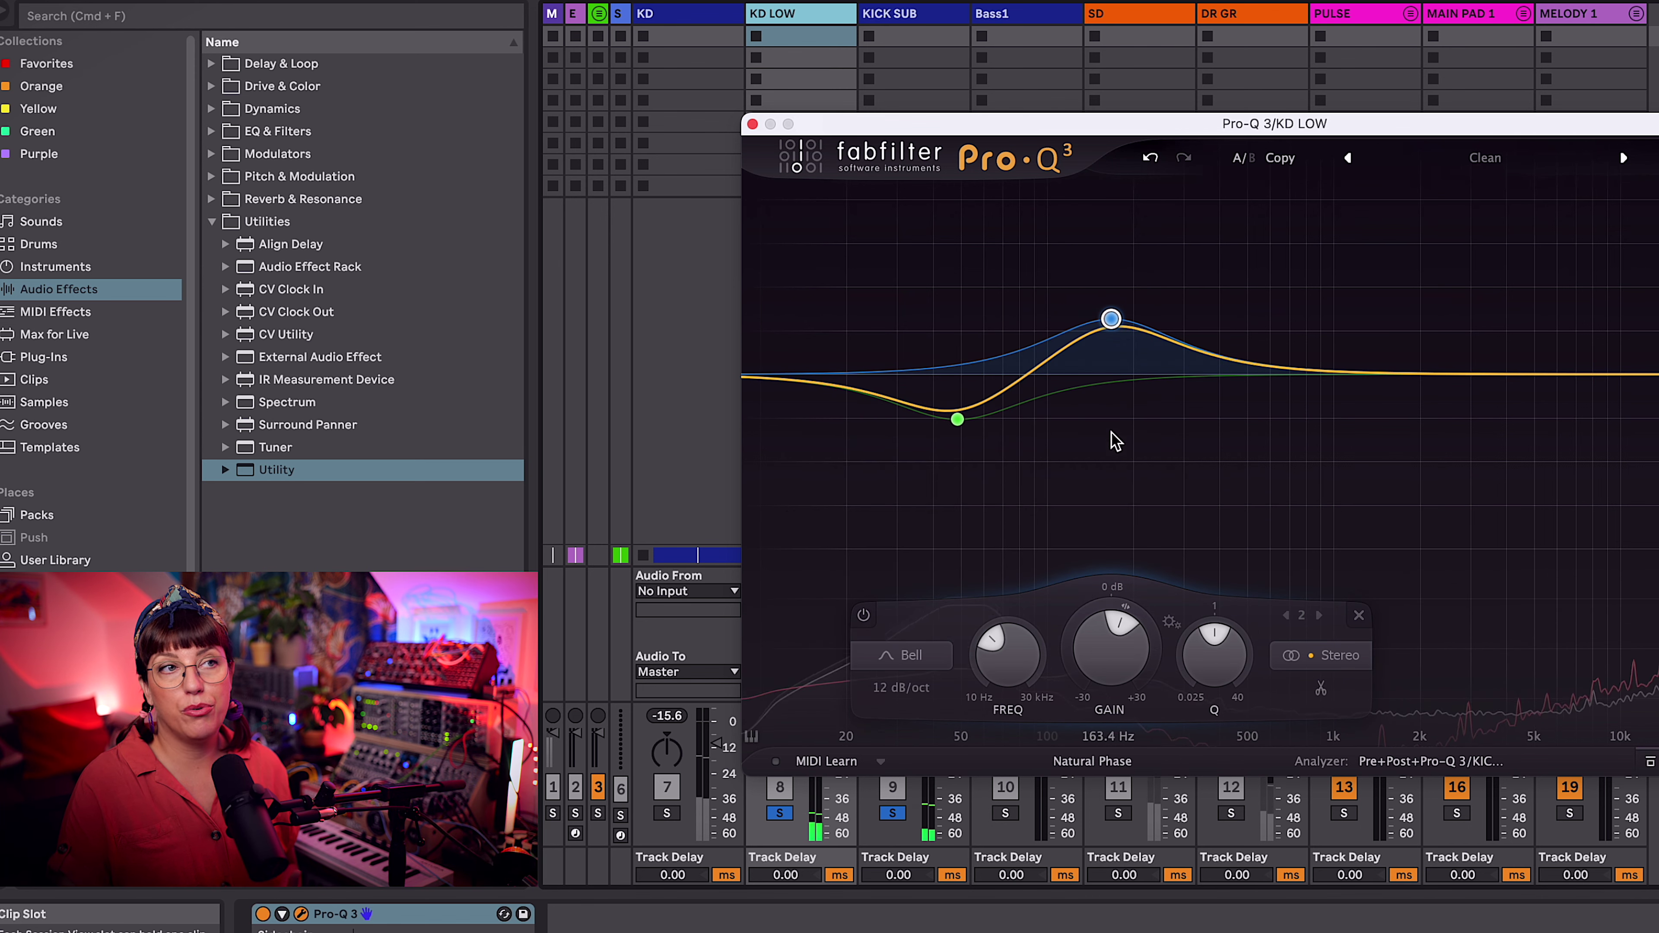
mouse_move(1111, 318)
mouse_down()
mouse_move(1112, 348)
mouse_move(1093, 336)
mouse_up()
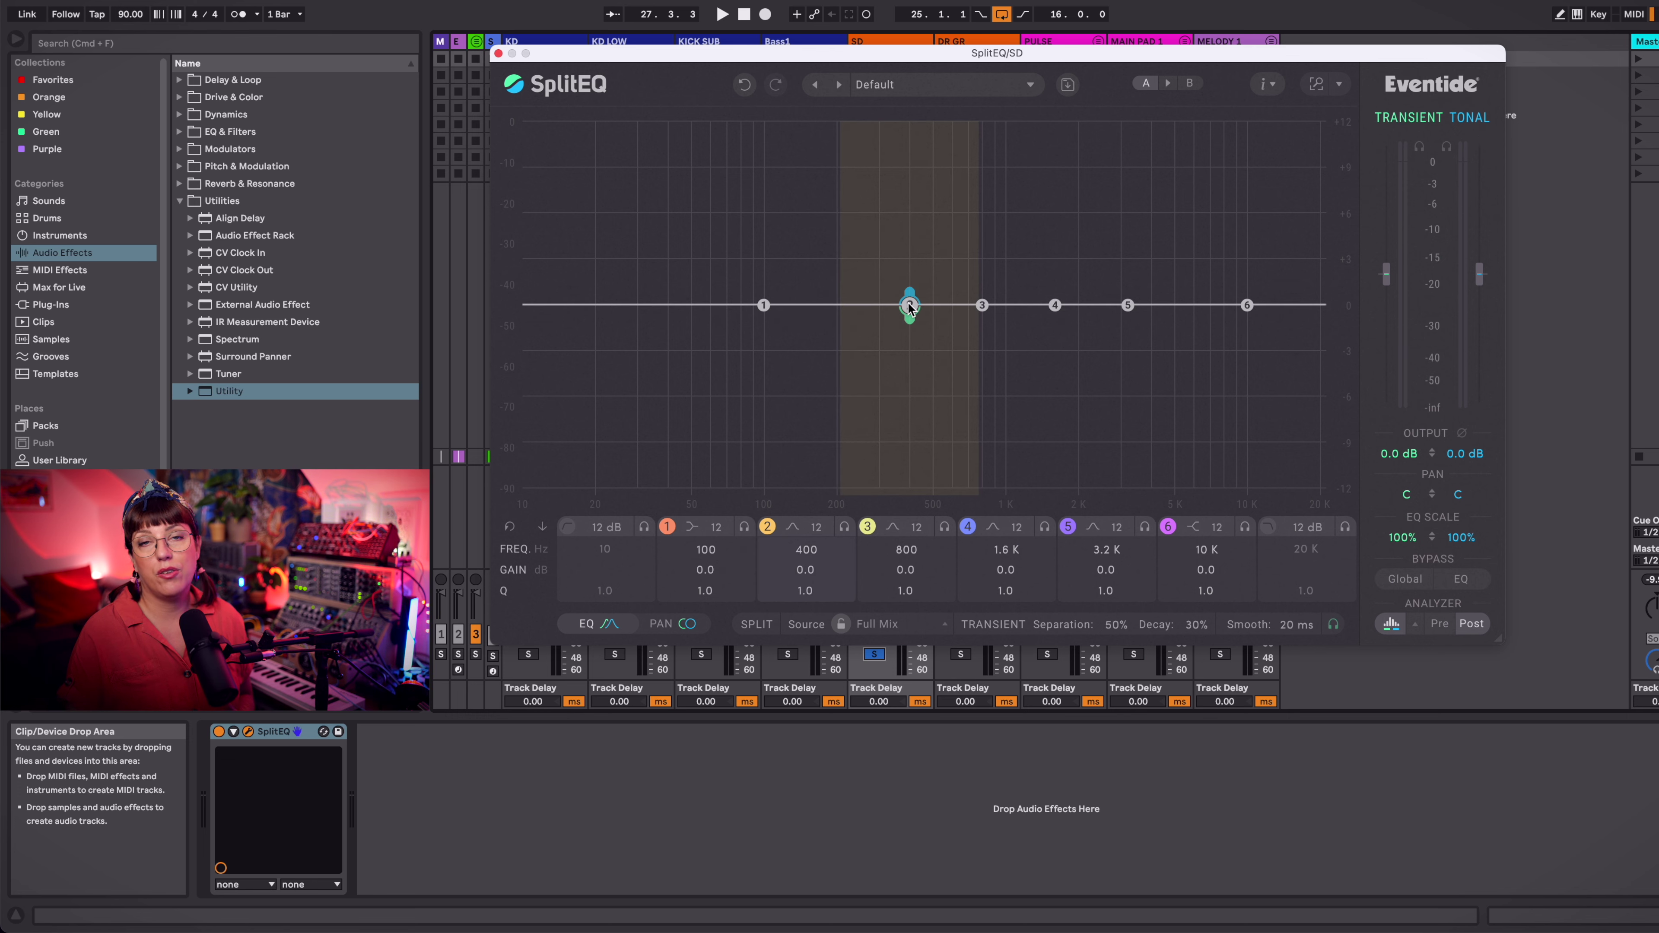
Step: Move snare band 2 to 240 Hz with a narrow 6.1 Q, leaving its gain near 0 dB
drag(880, 301, 892, 243)
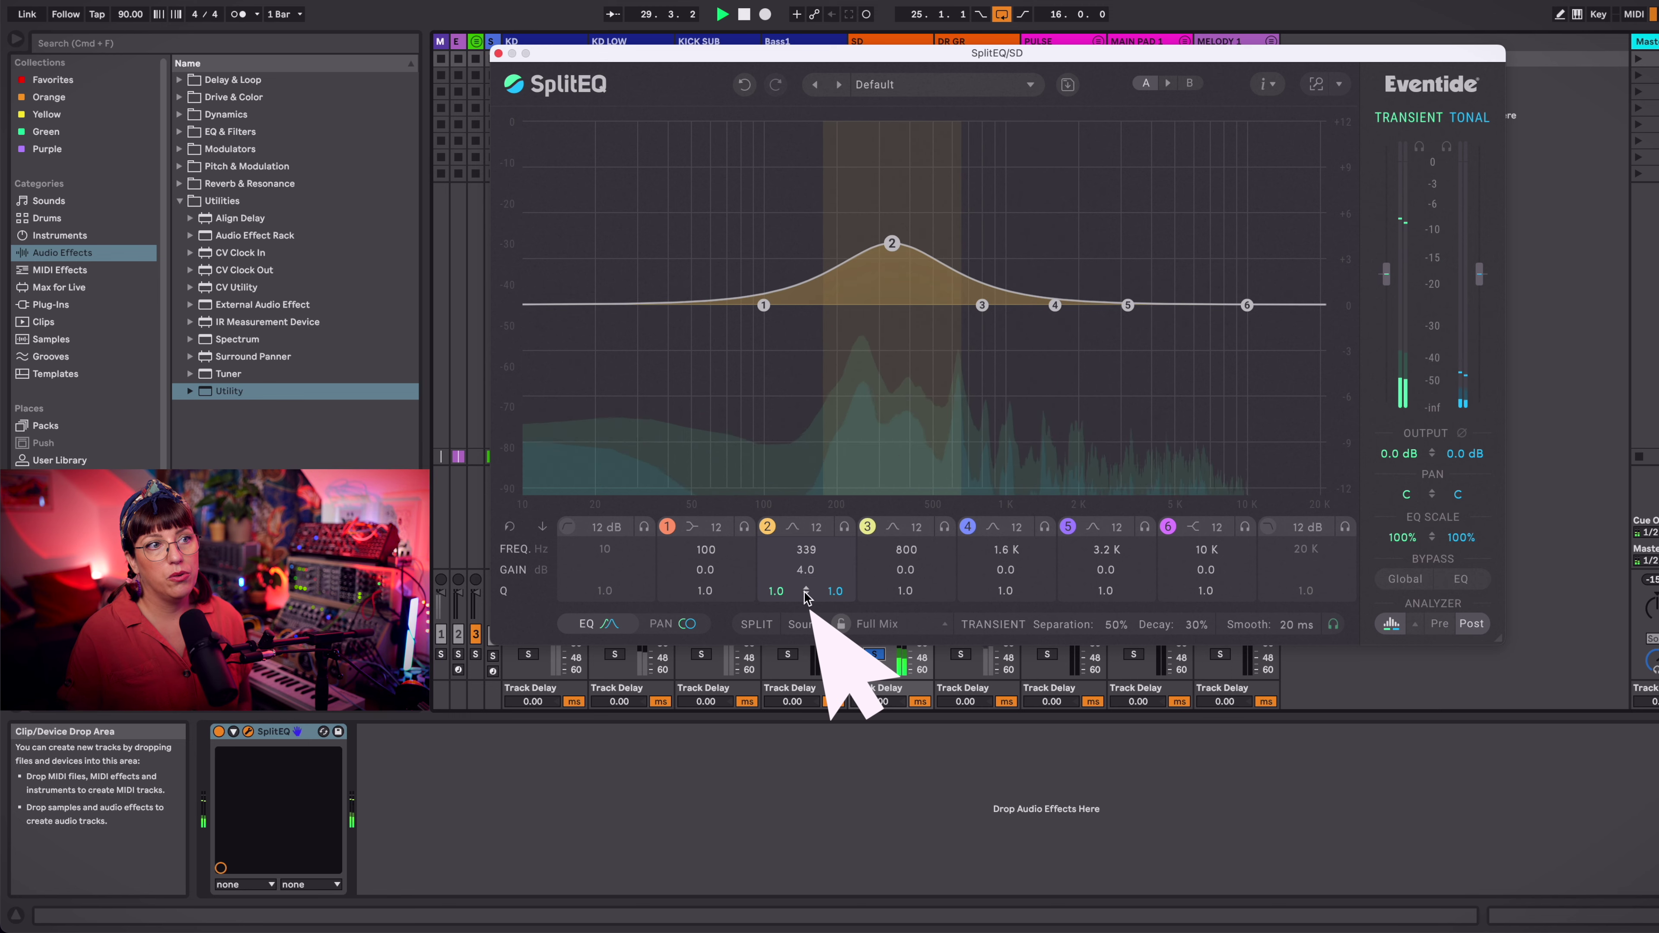
drag(808, 596, 807, 545)
drag(891, 243, 856, 326)
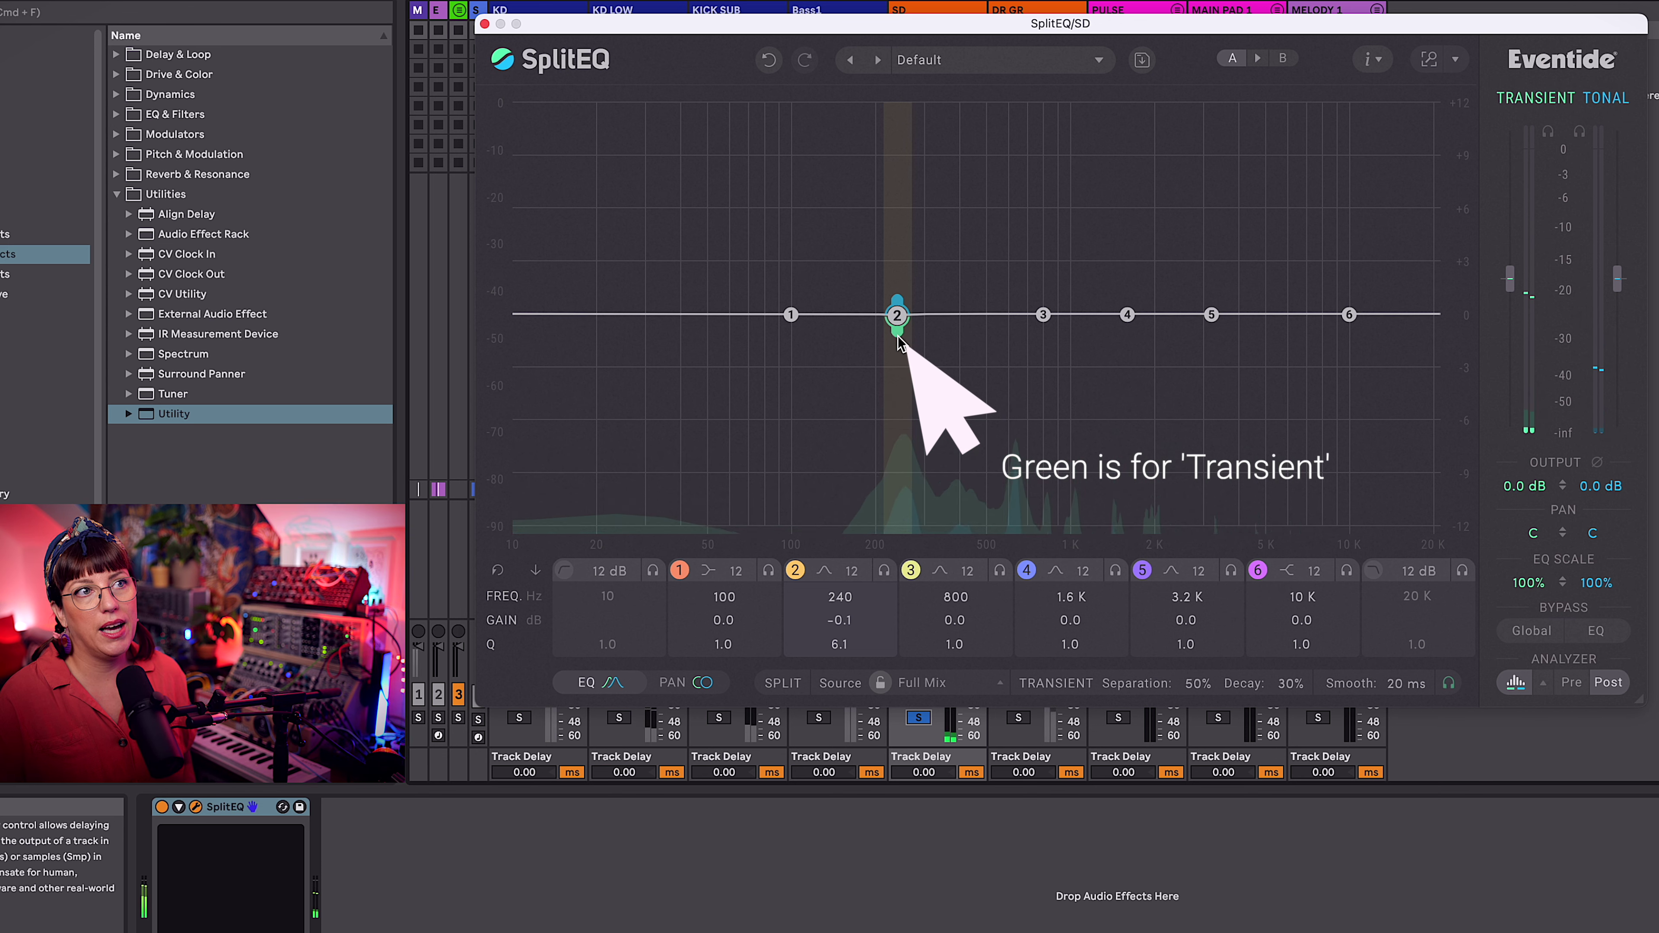
drag(897, 337, 909, 507)
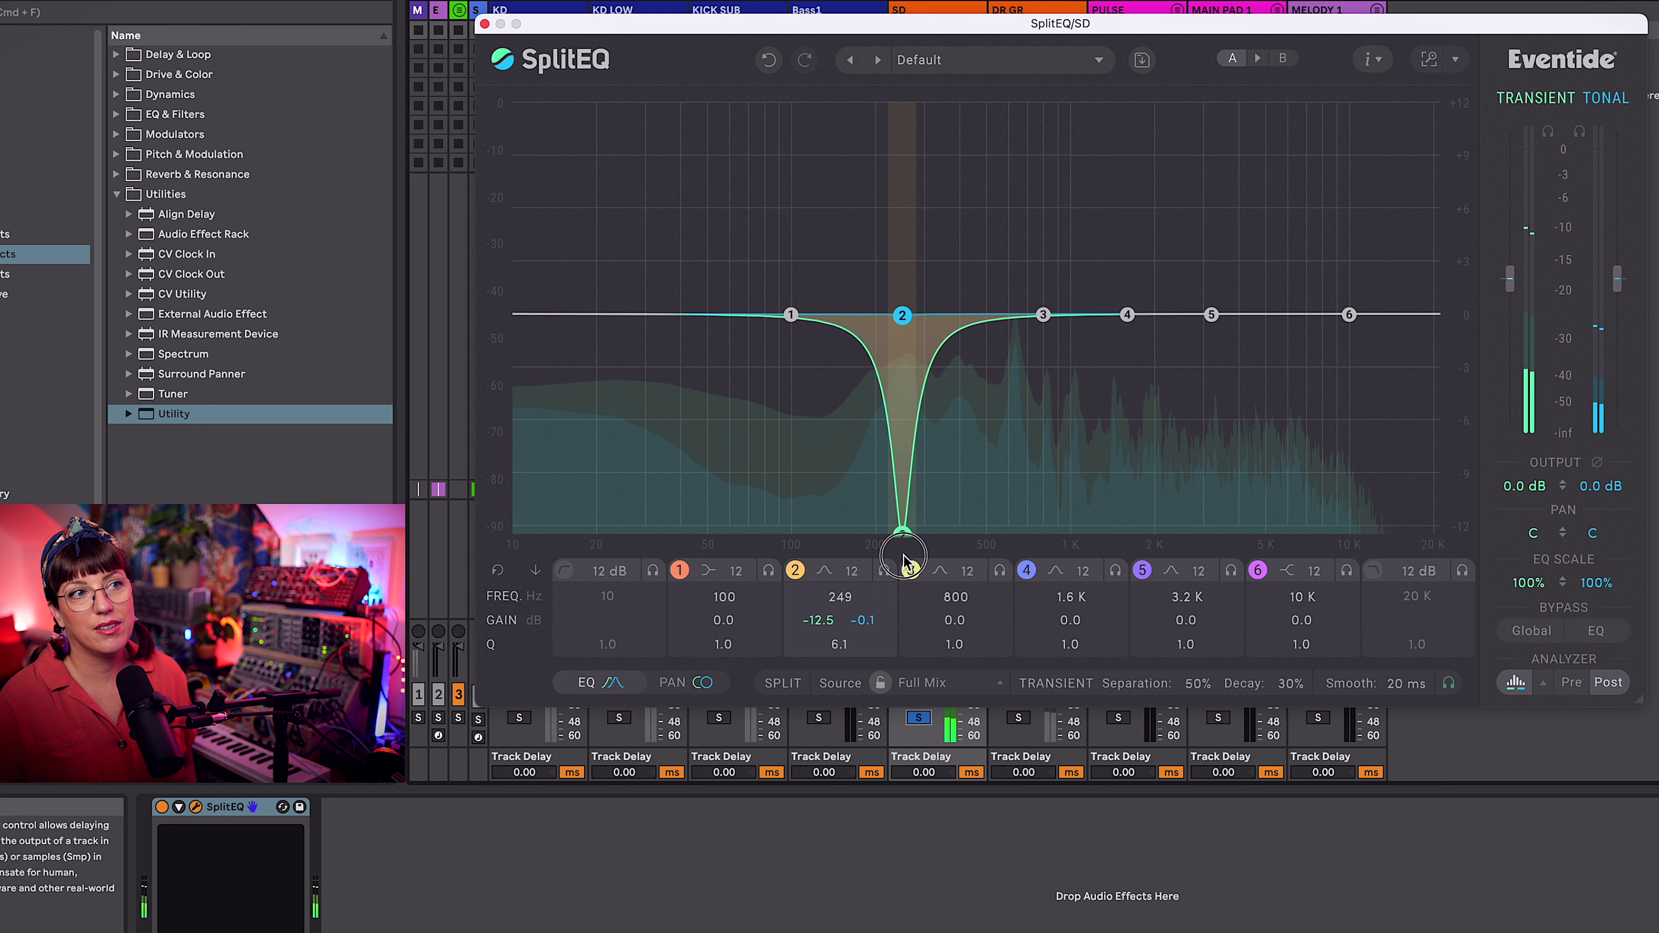
drag(905, 561, 906, 574)
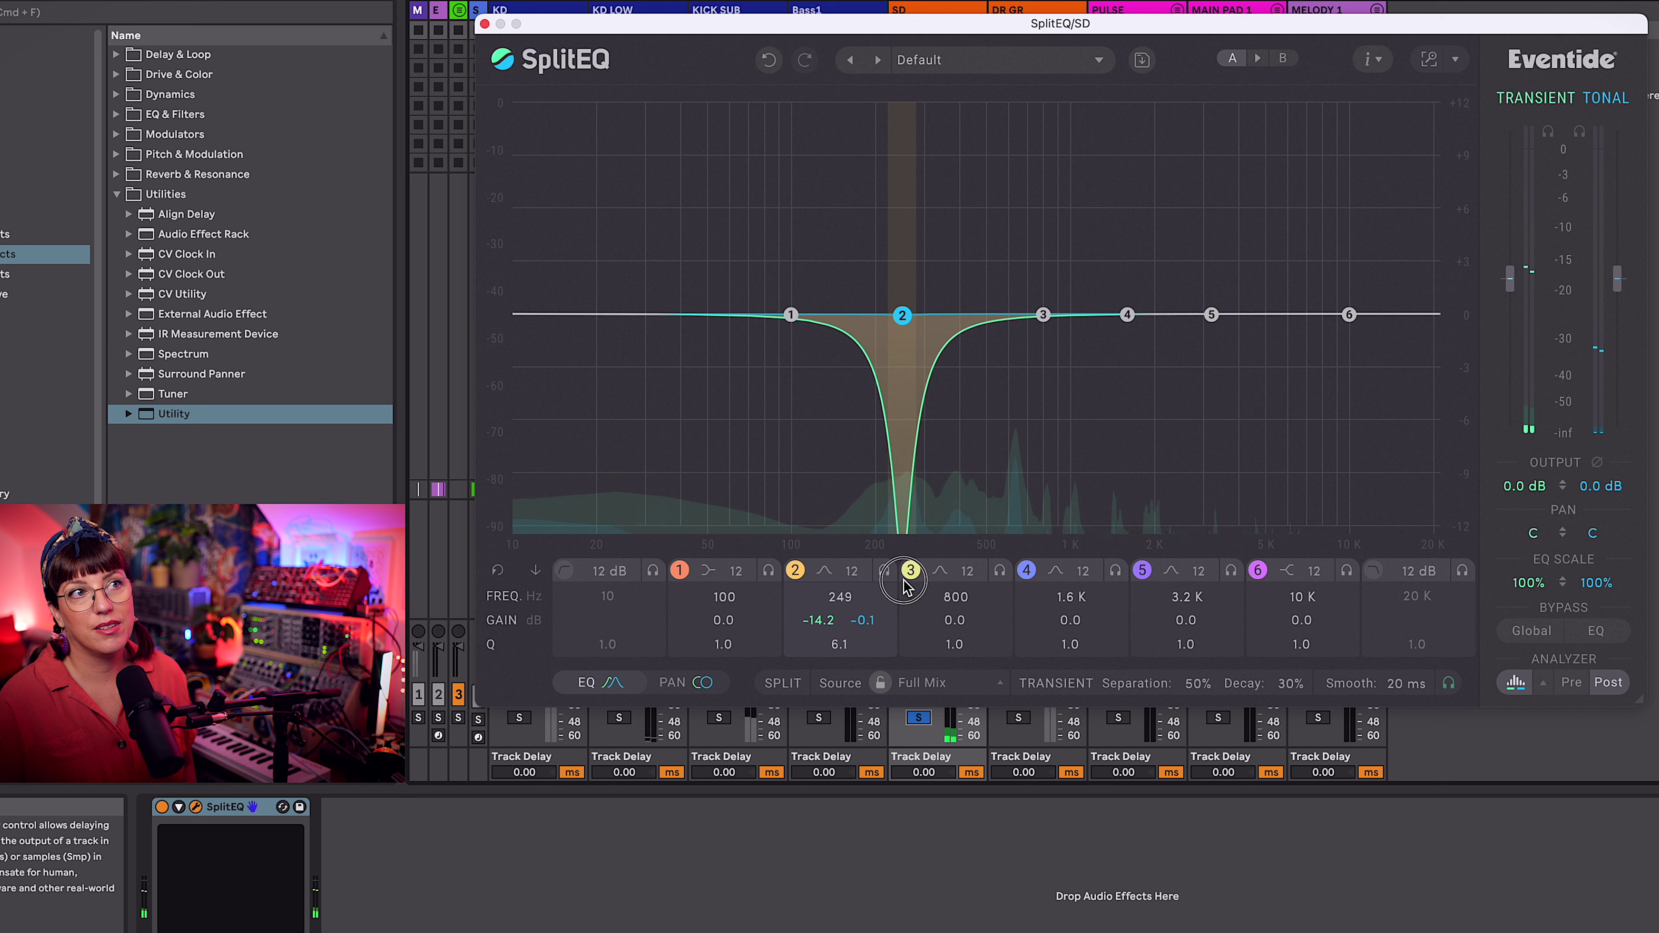
drag(903, 316, 893, 316)
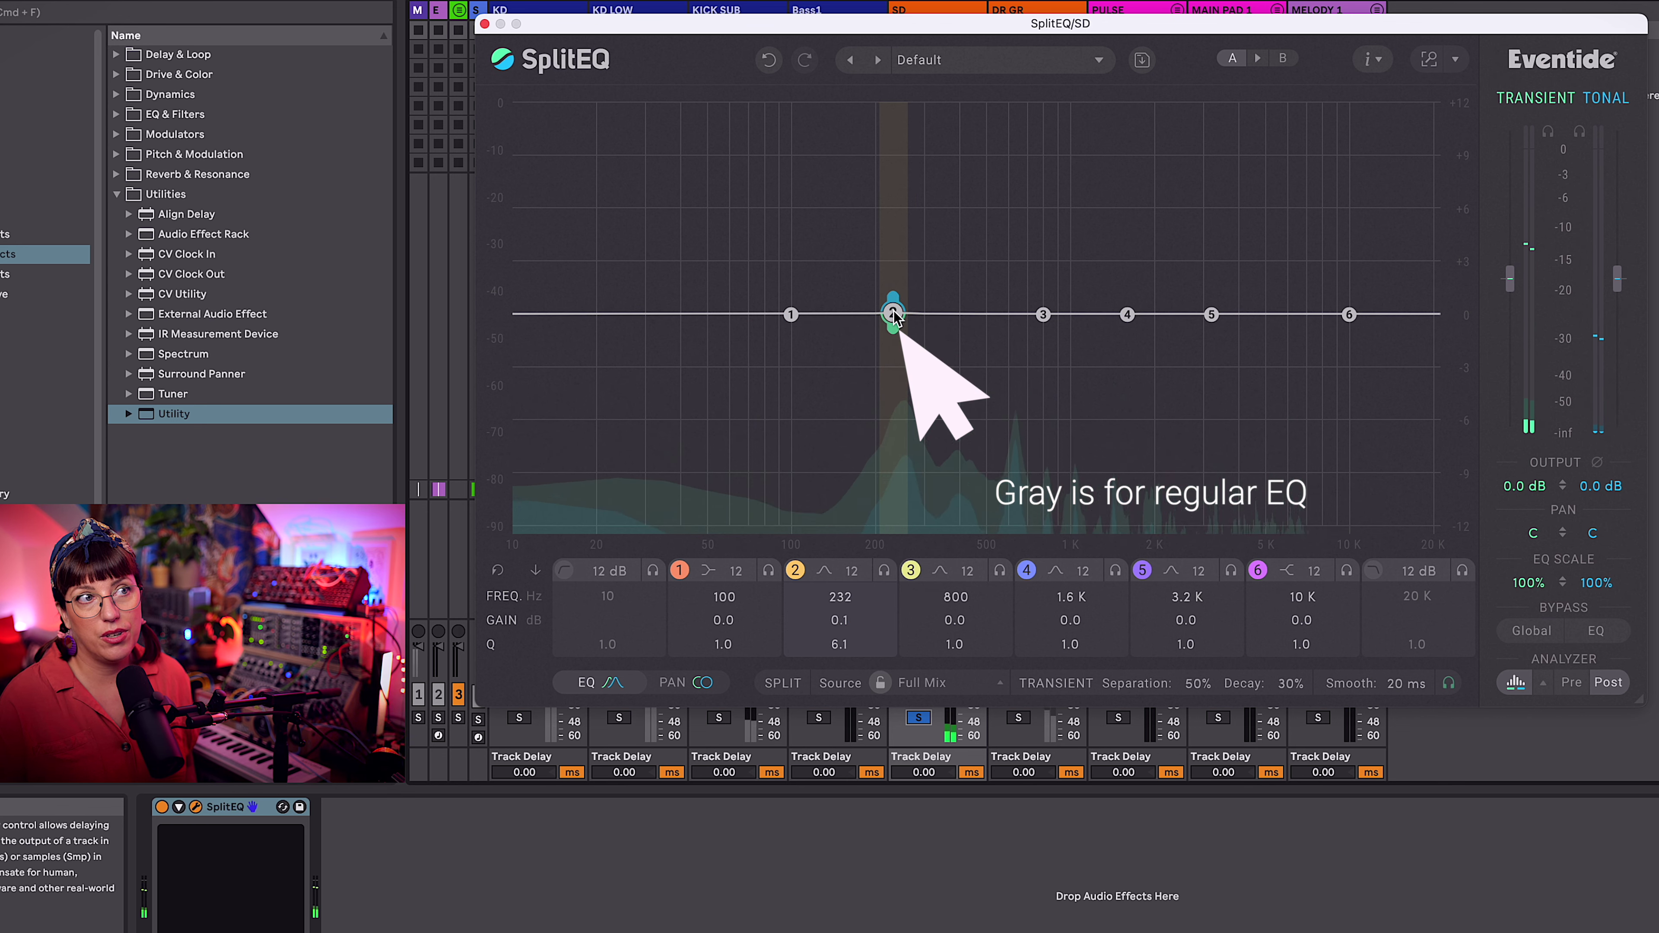
drag(890, 278, 905, 382)
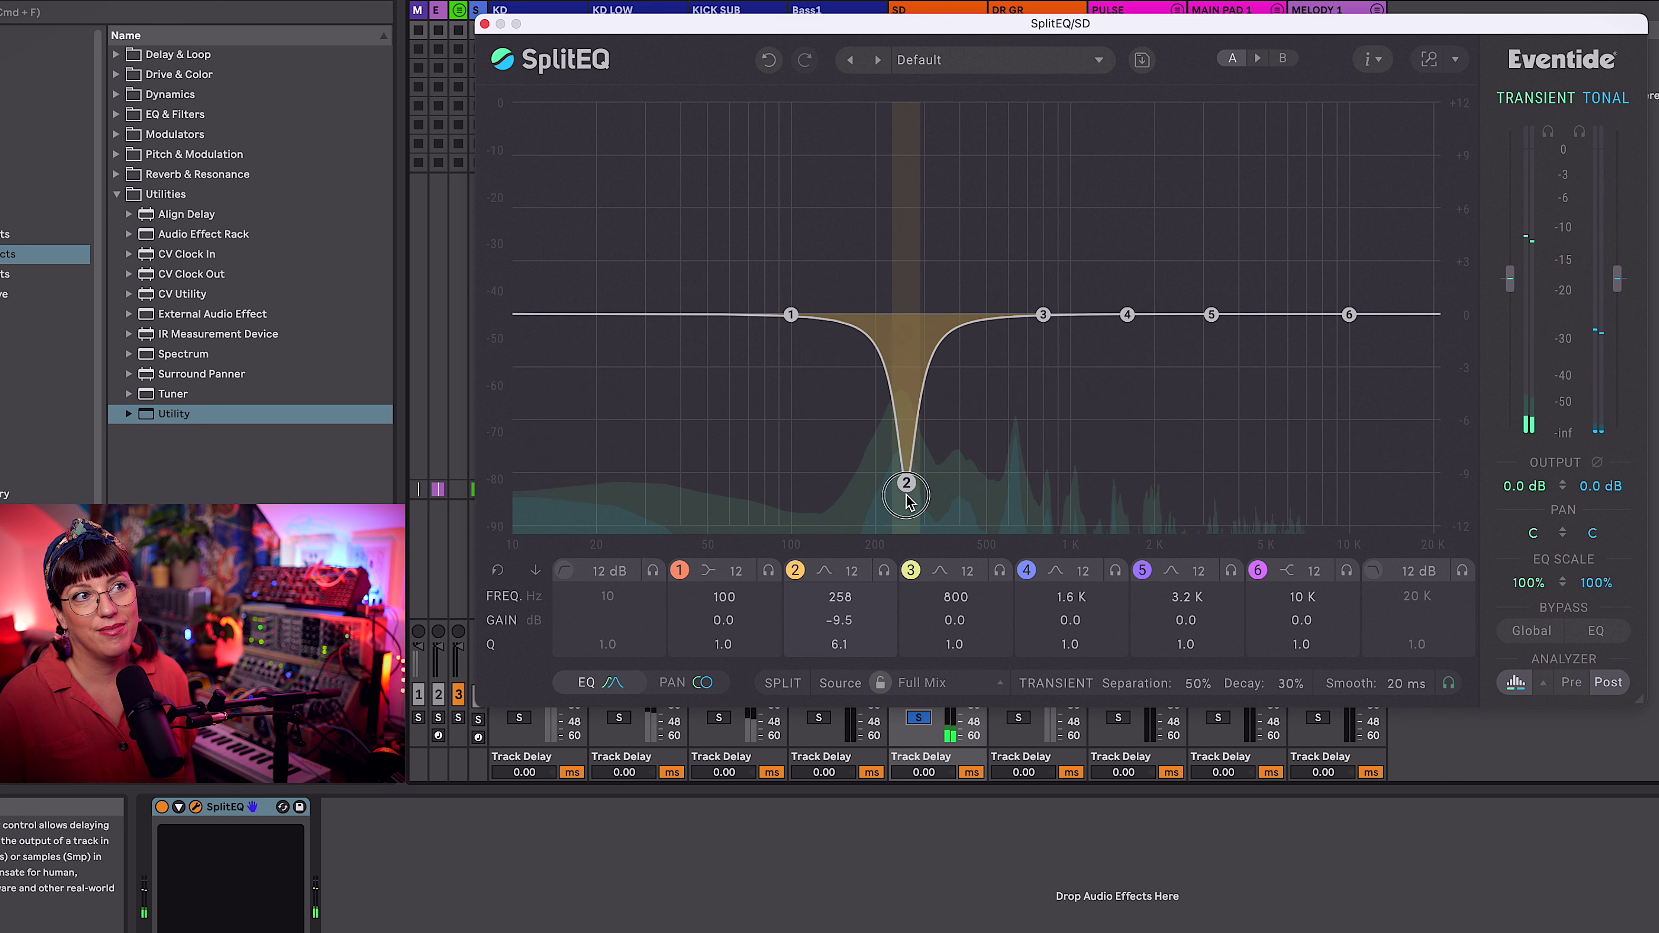
drag(905, 519, 908, 387)
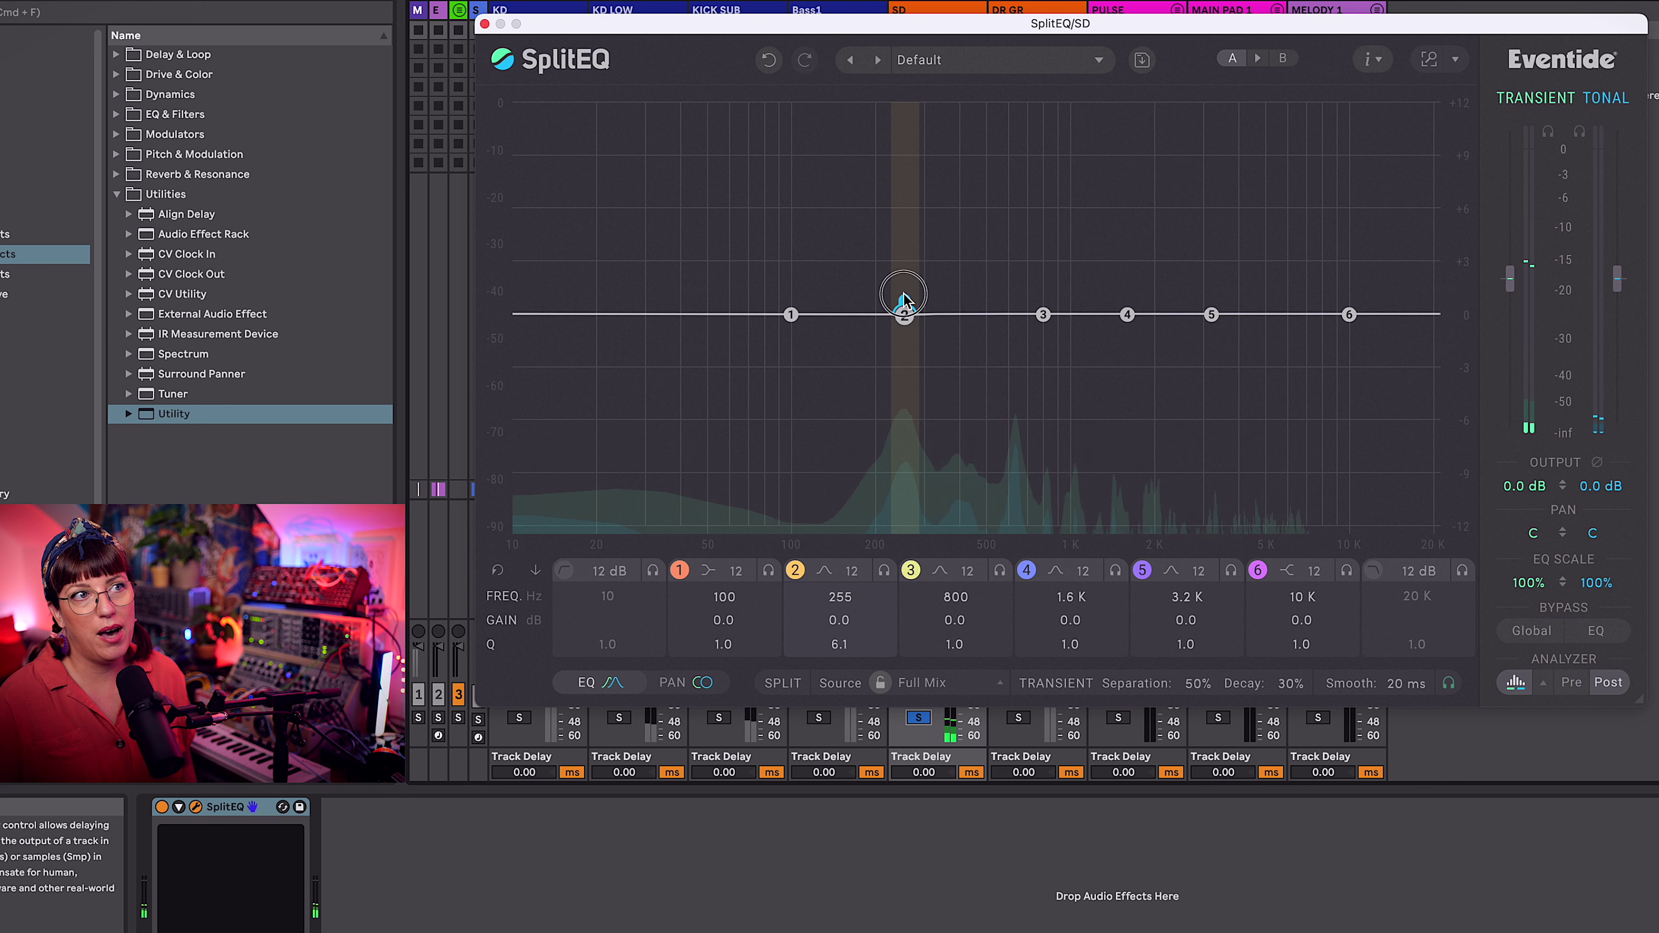
Step: Push band 2 up to about 11 dB, then pull it back to a 2.8 dB boost
drag(906, 249, 909, 45)
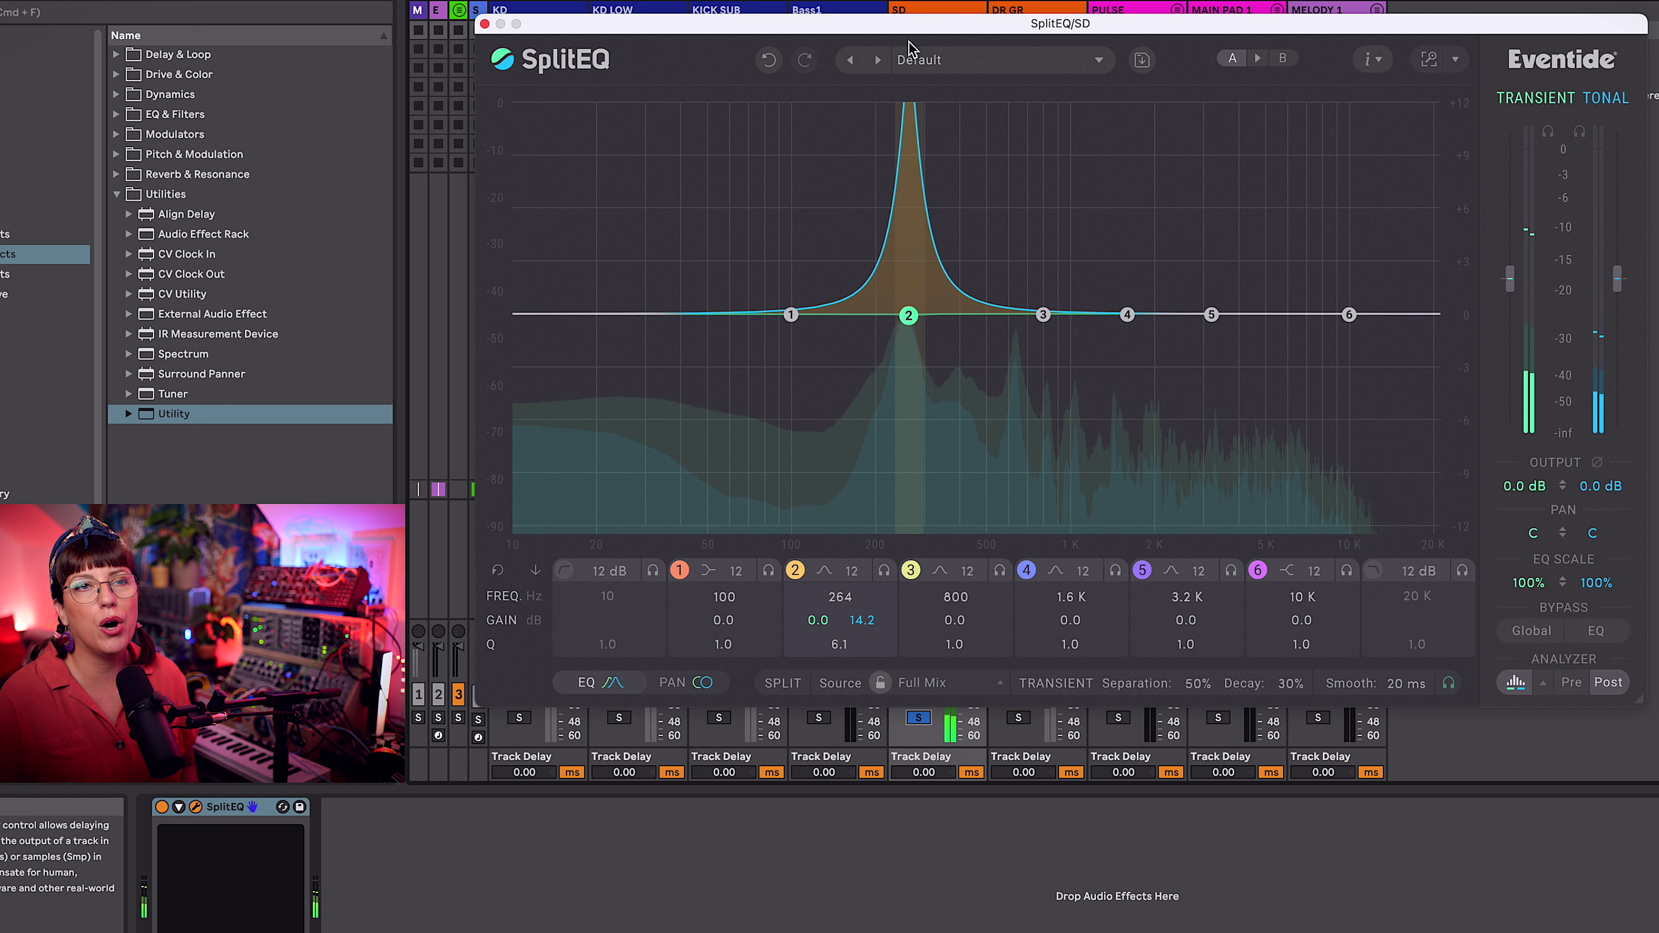
drag(909, 42, 909, 302)
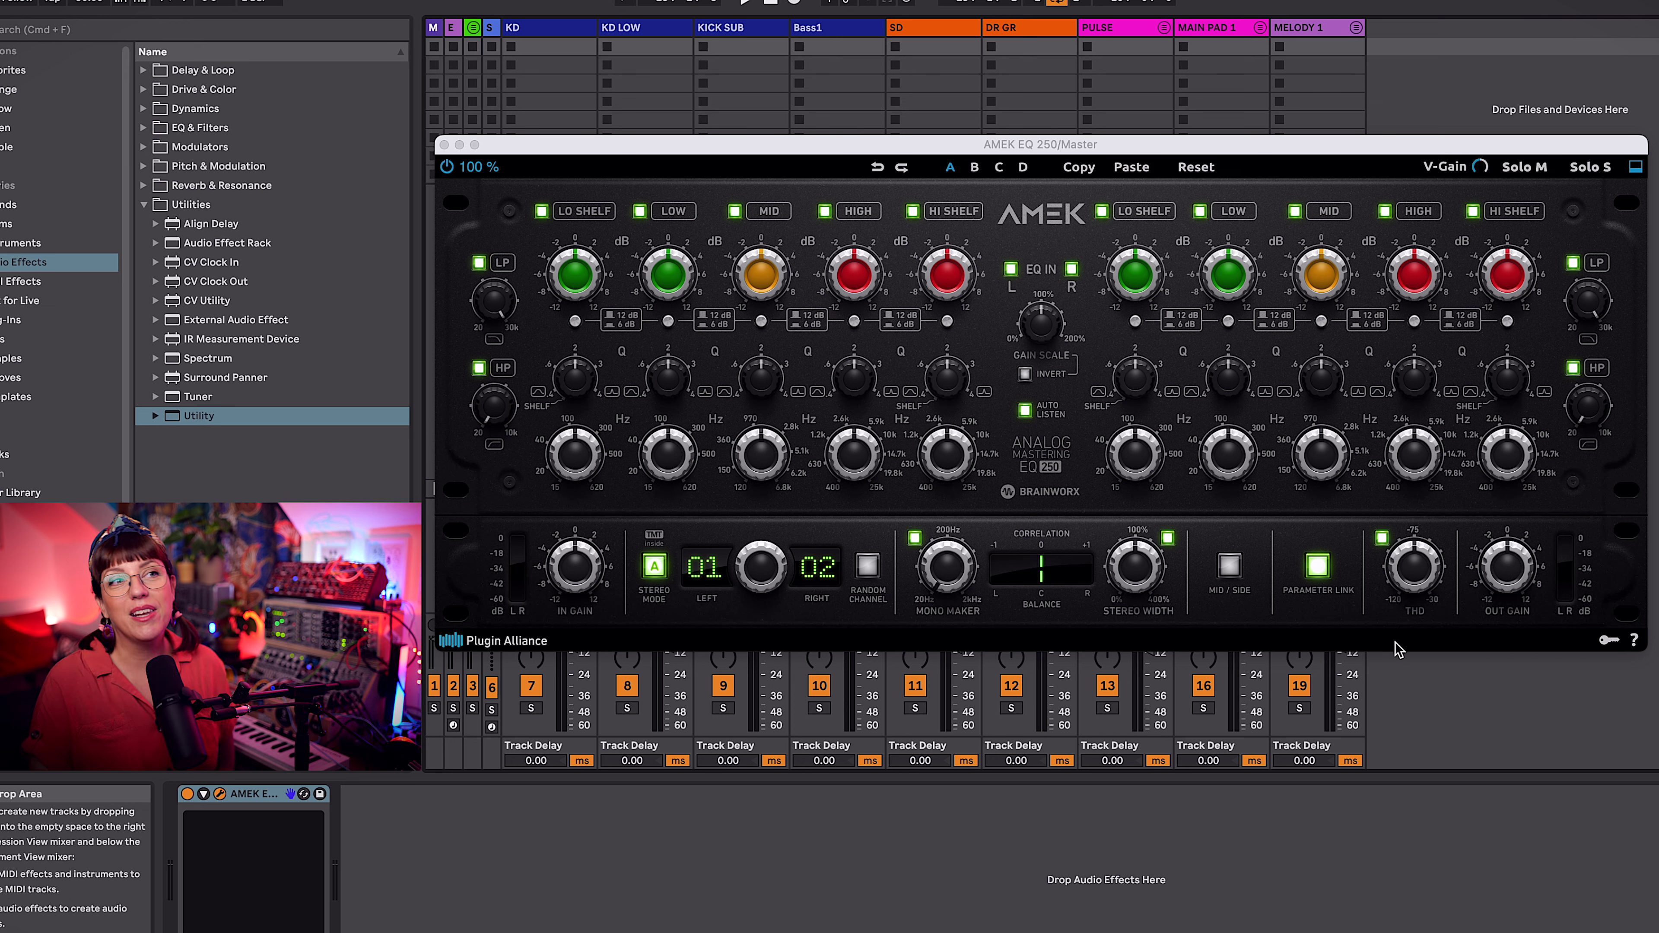
Step: Disable the LOW band on both linked channels of the master AMEK EQ 250
click(479, 368)
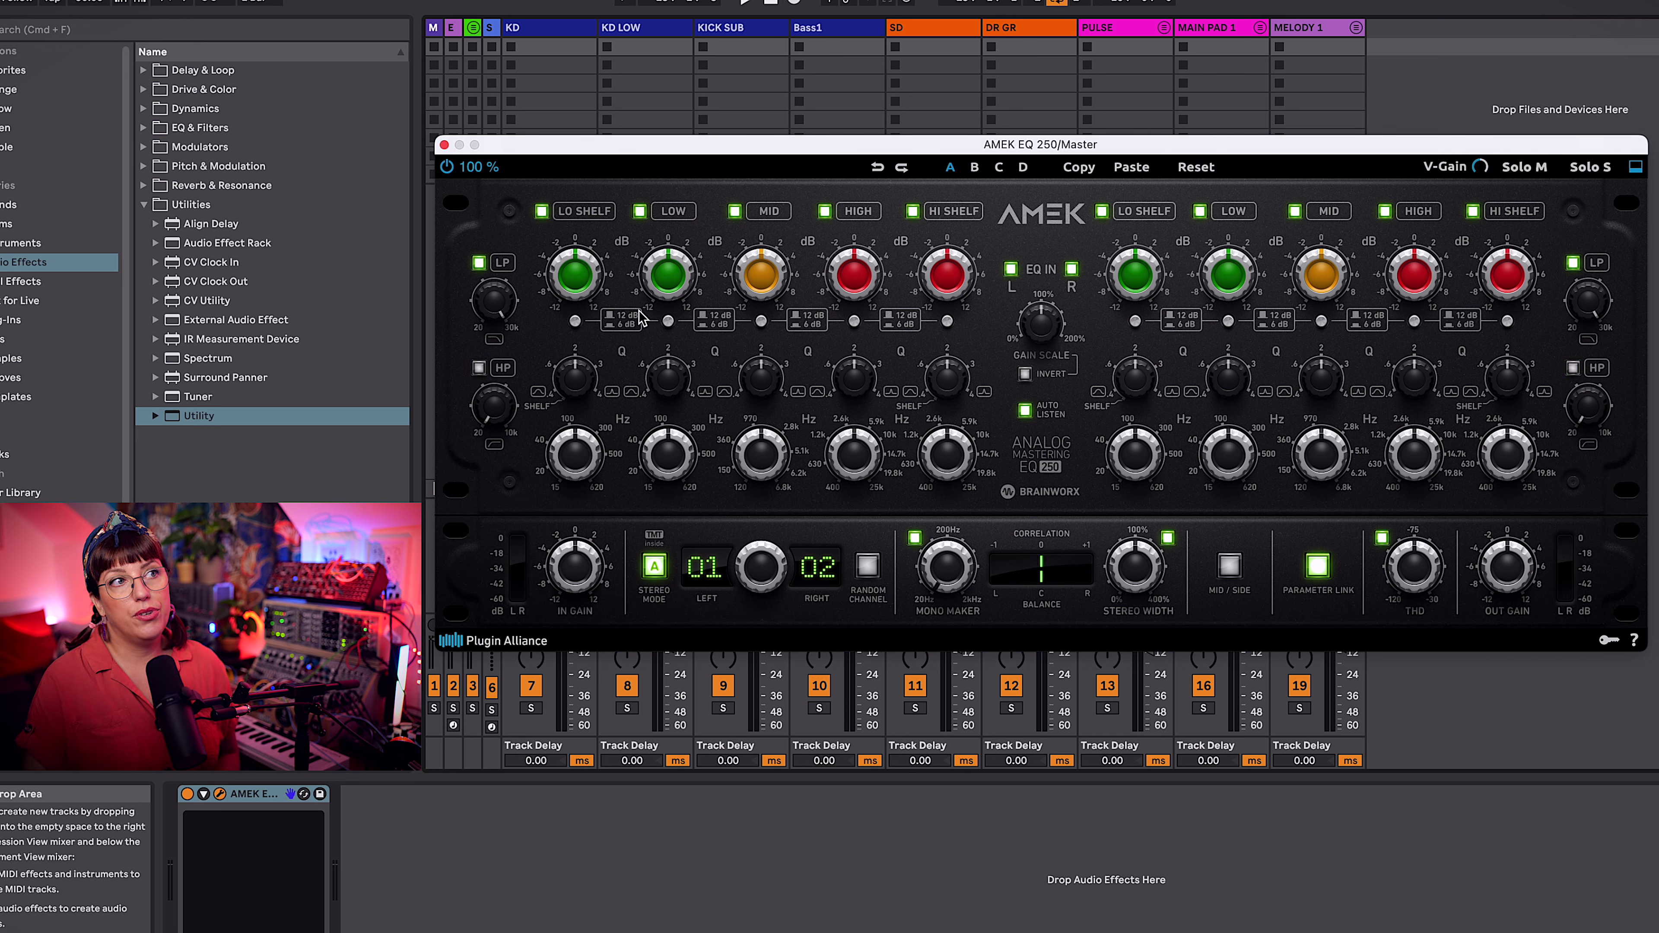
click(644, 215)
click(643, 214)
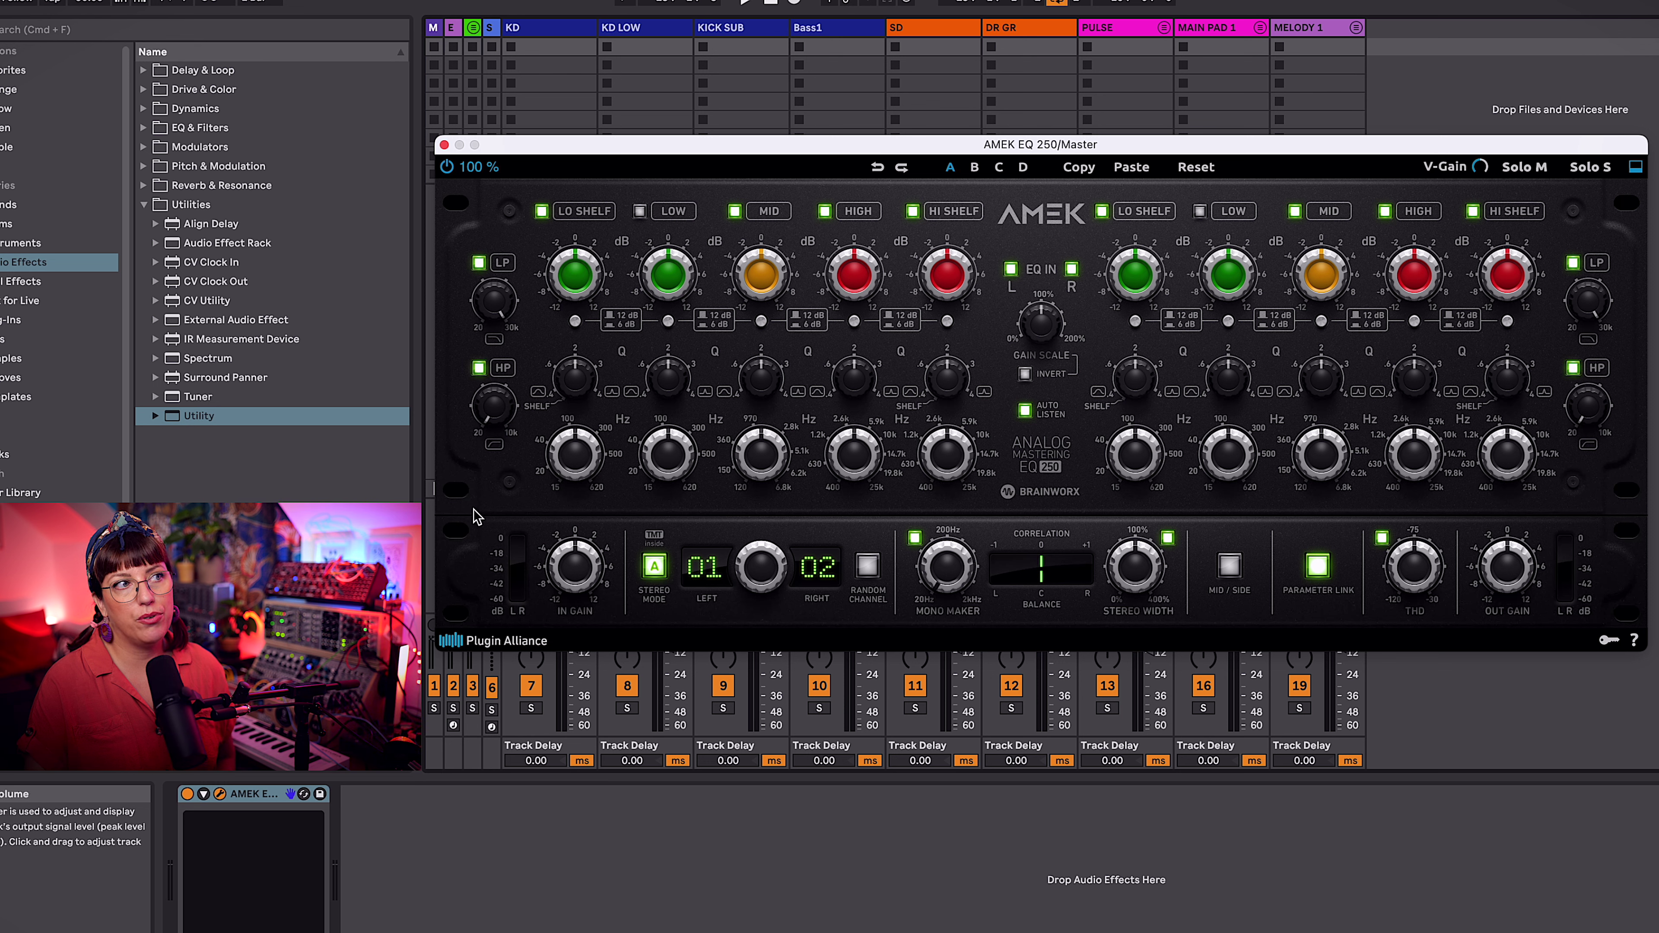
Step: Play the mix, audition the low shelf down at 53.1 Hz, and enable auto listen
key(space)
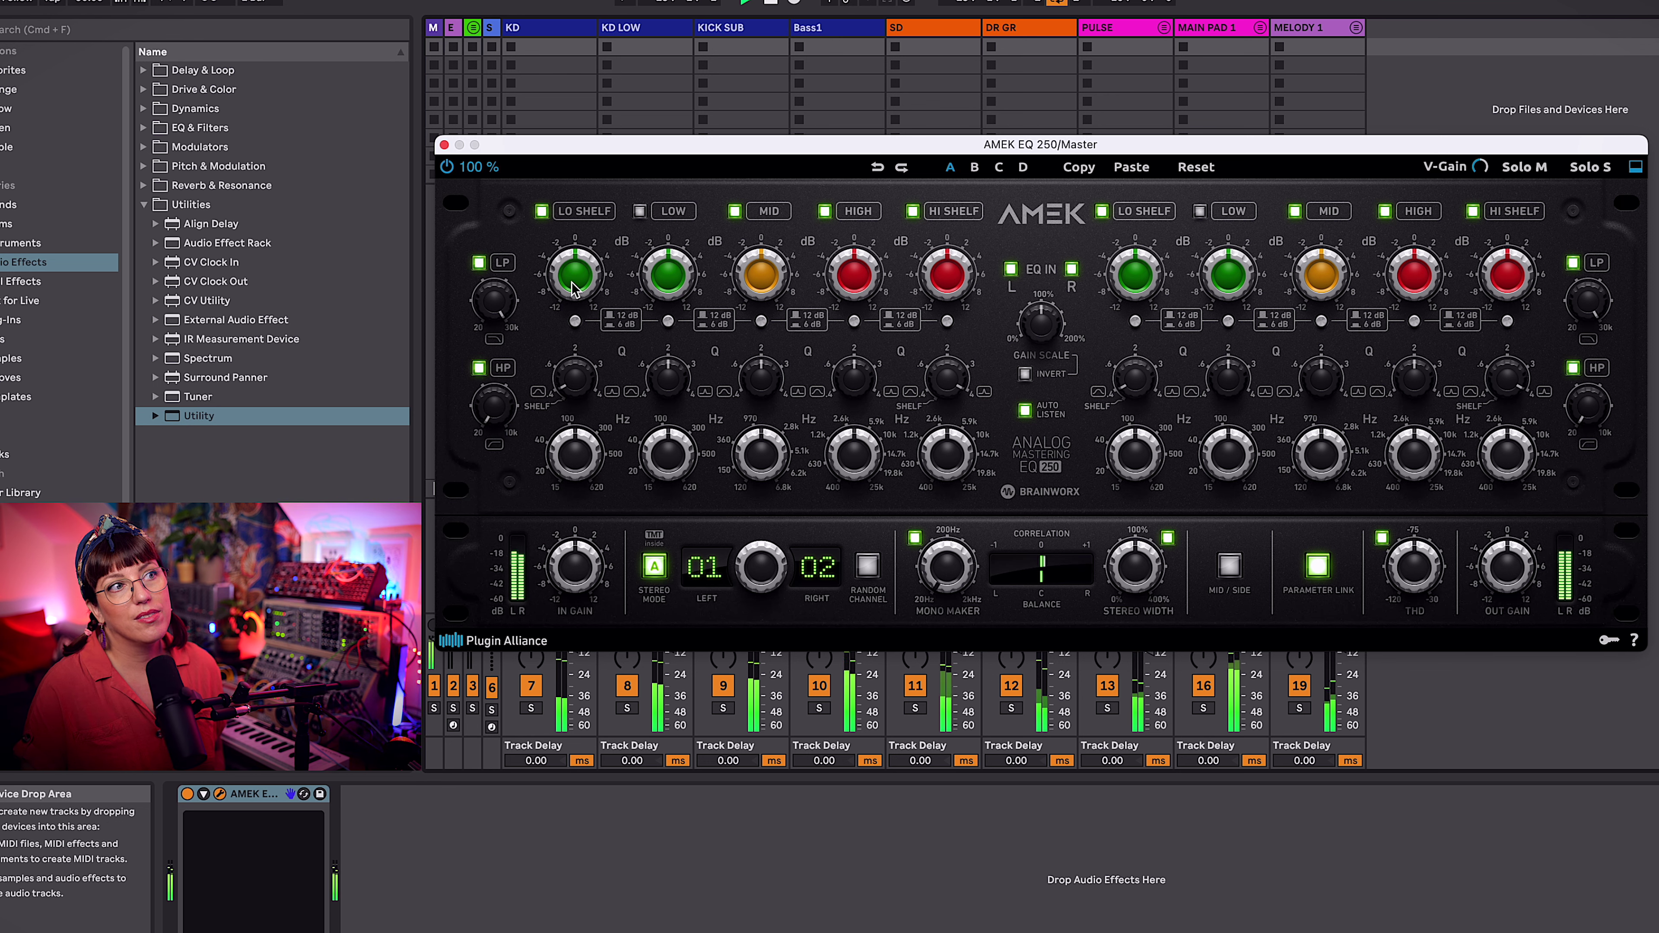
drag(574, 292, 574, 290)
mouse_move(583, 445)
mouse_down()
mouse_move(570, 511)
mouse_move(573, 468)
mouse_up()
click(1024, 410)
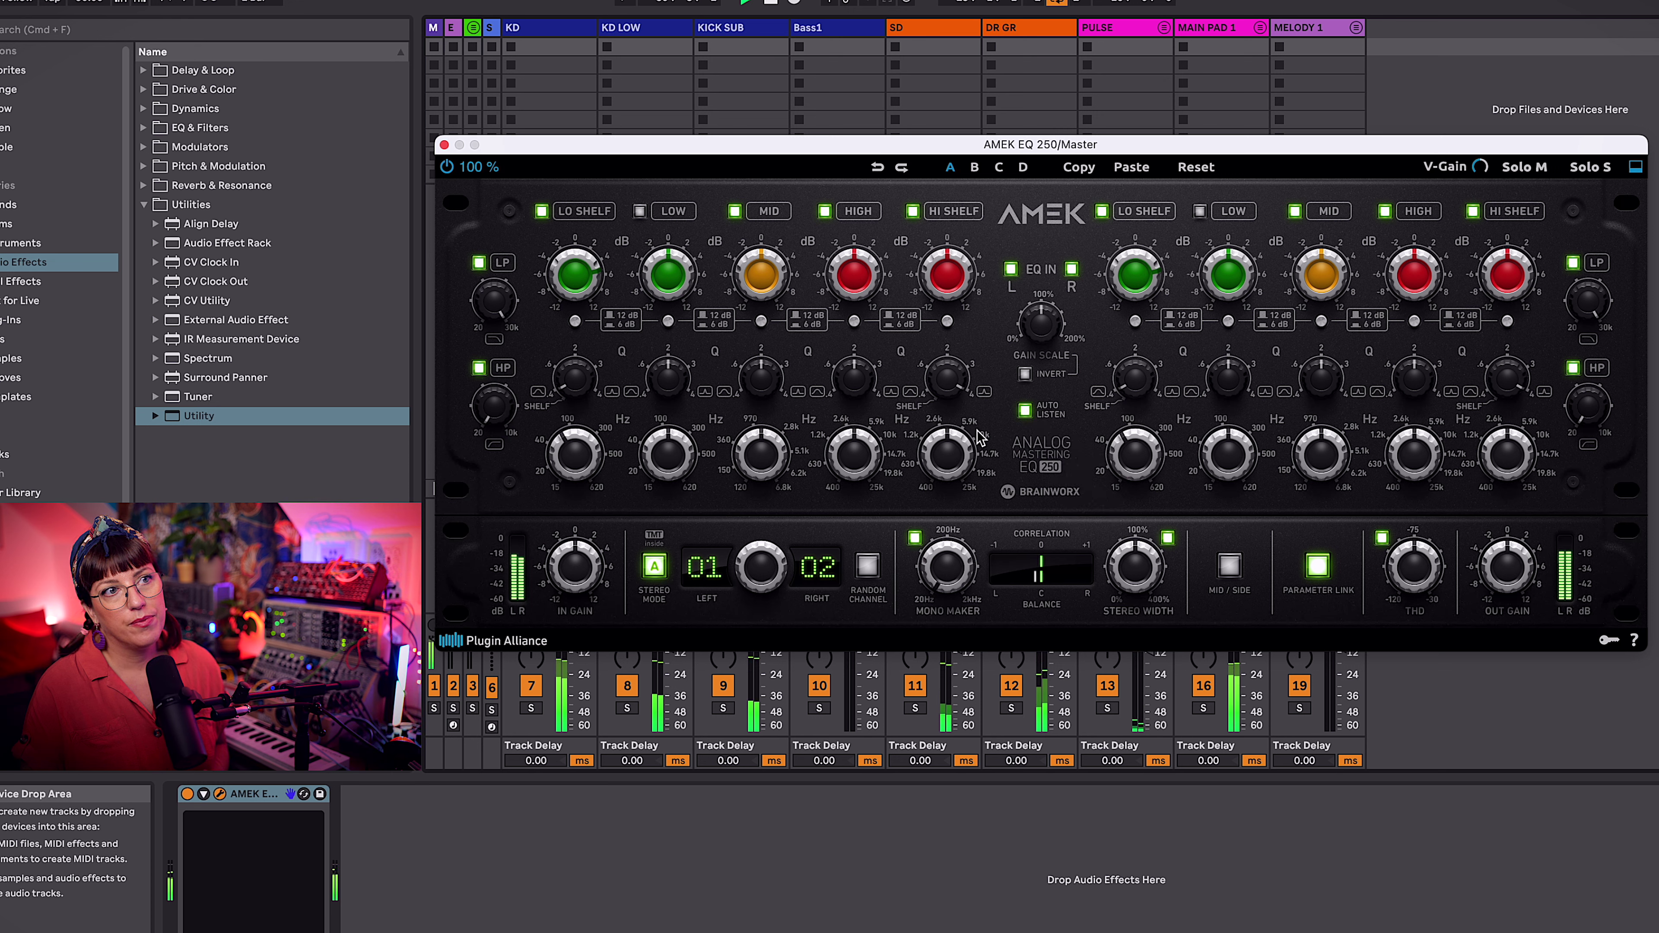
Step: Set the low shelf to +3.9 dB at ~100 Hz and the high shelf to +6 dB at 4.8 kHz
mouse_move(569, 453)
mouse_down()
mouse_move(572, 436)
mouse_move(566, 475)
mouse_move(572, 458)
mouse_up()
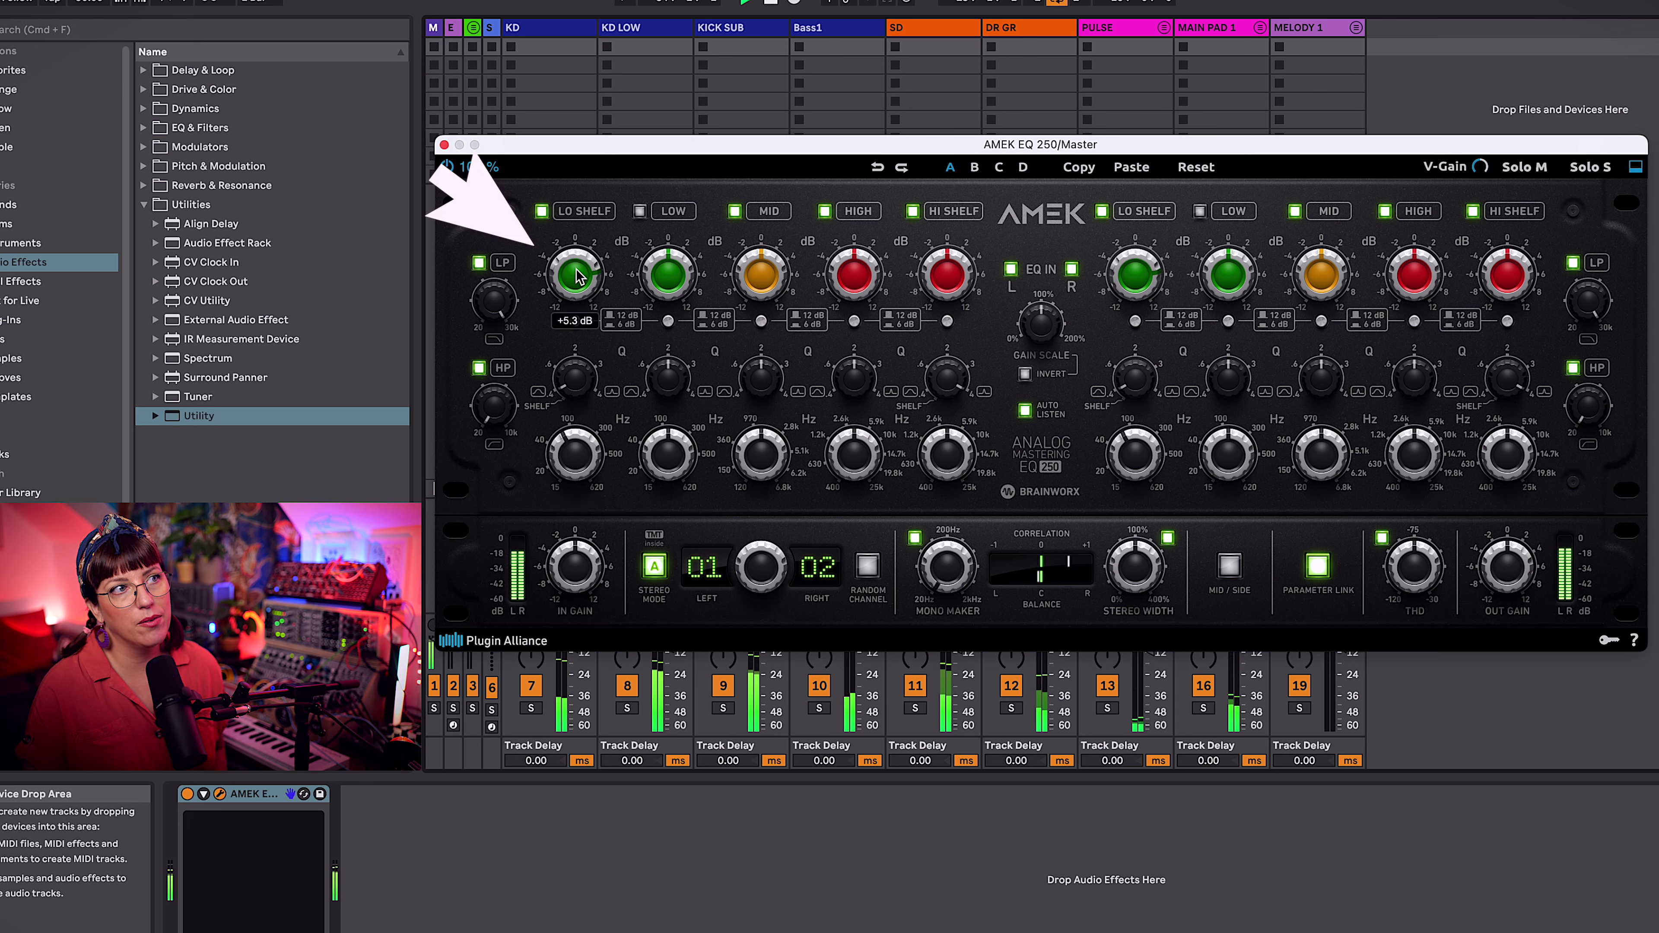
drag(577, 276, 591, 325)
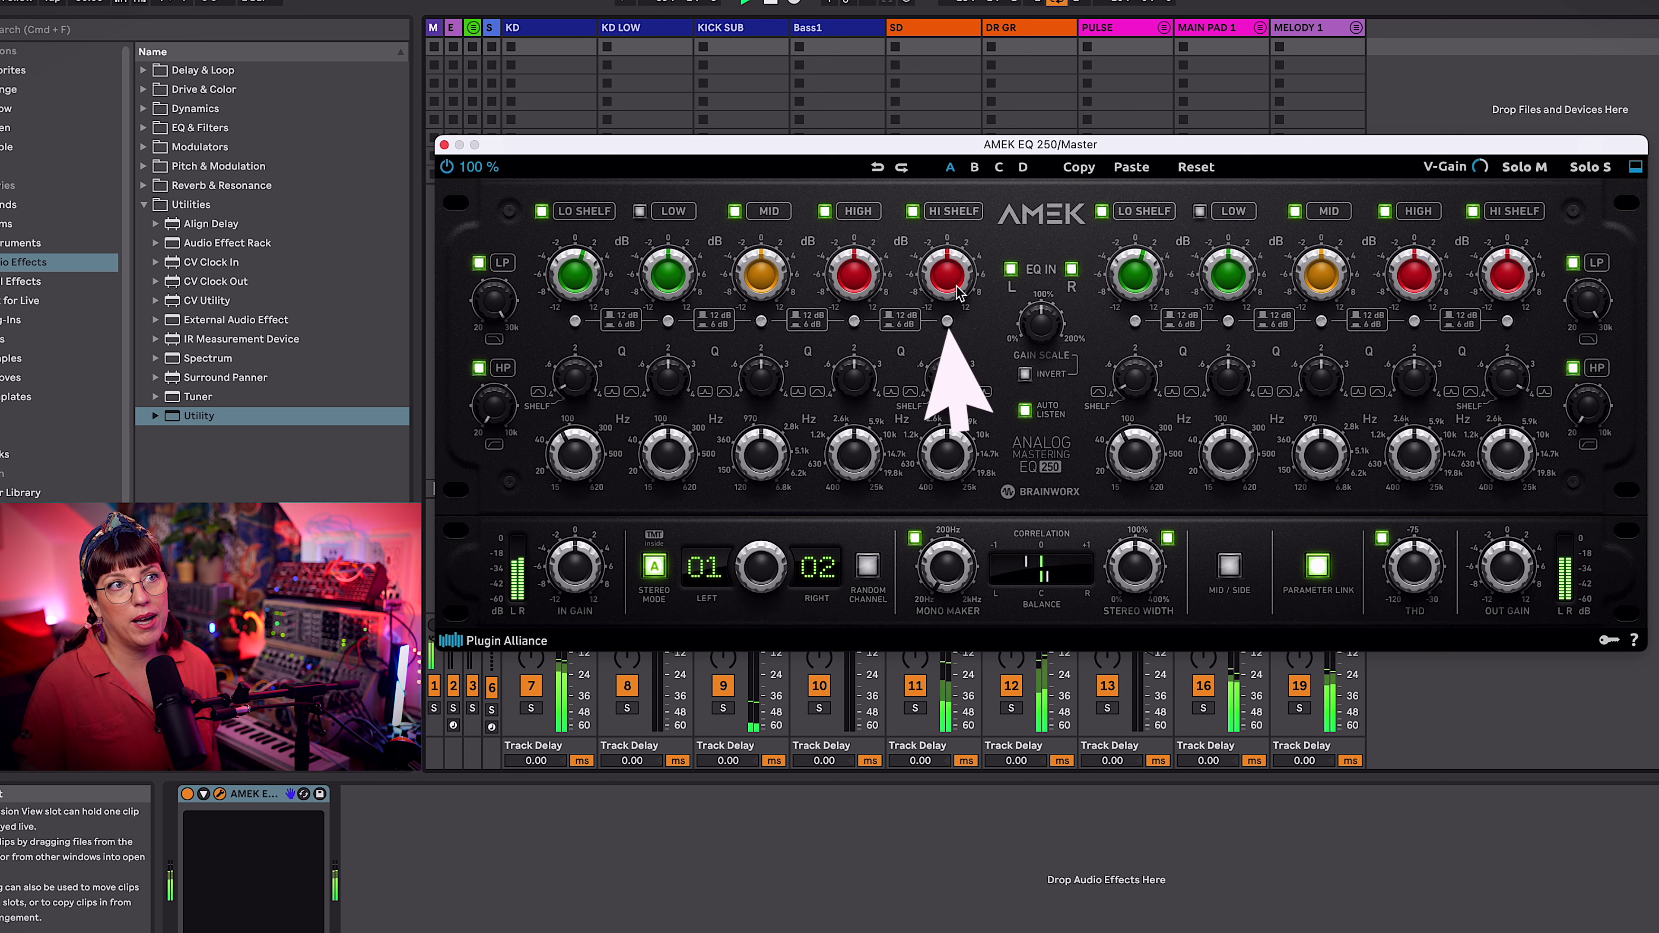
drag(957, 293, 963, 247)
drag(964, 460, 983, 419)
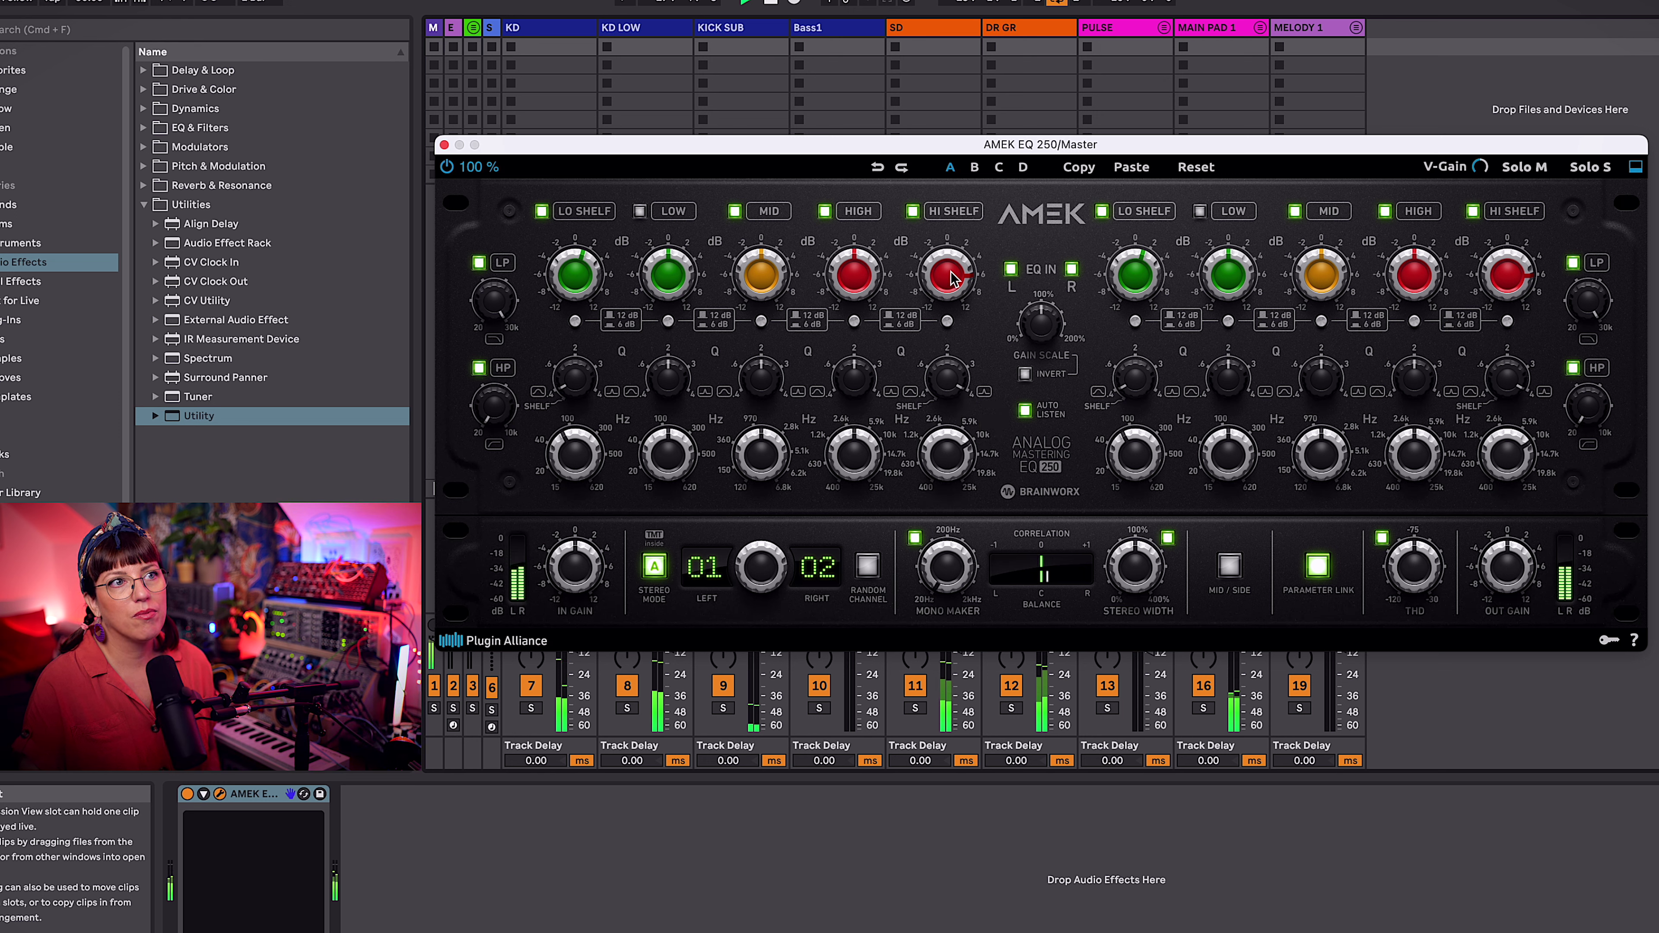
Step: Trim the high shelf to +4.5 dB and give LOW a gentle boost at 168.8 Hz, Q 2.9
drag(953, 280, 956, 317)
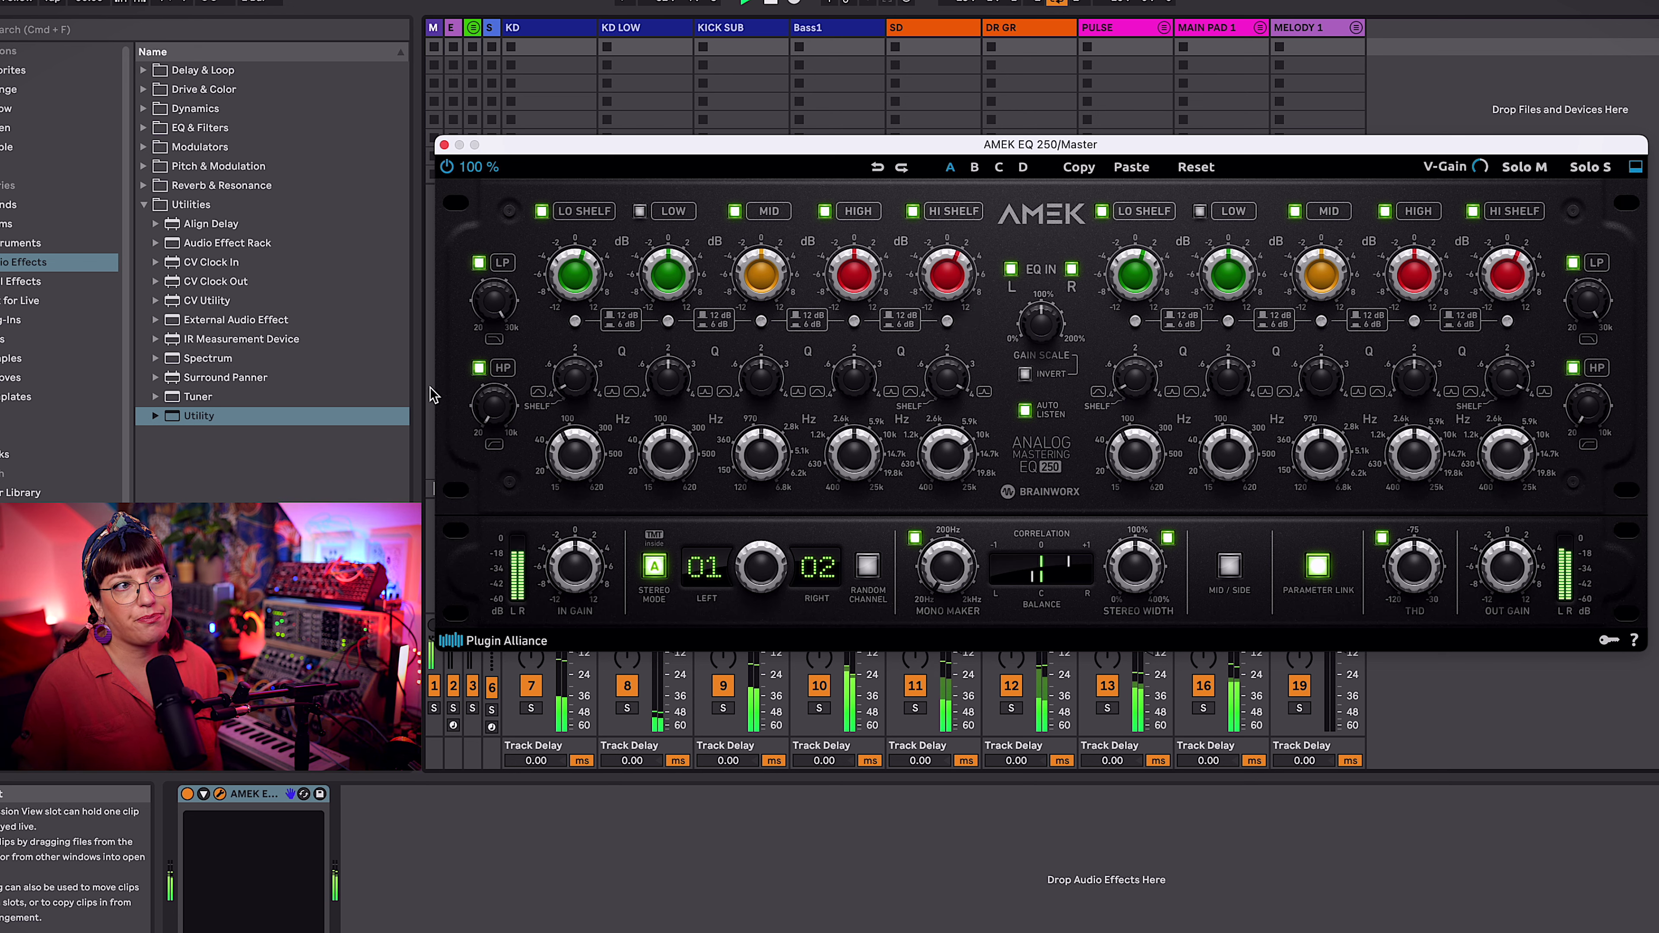
drag(678, 288, 680, 255)
mouse_move(666, 385)
mouse_down()
mouse_move(668, 371)
mouse_move(652, 379)
mouse_move(659, 426)
mouse_move(660, 389)
mouse_up()
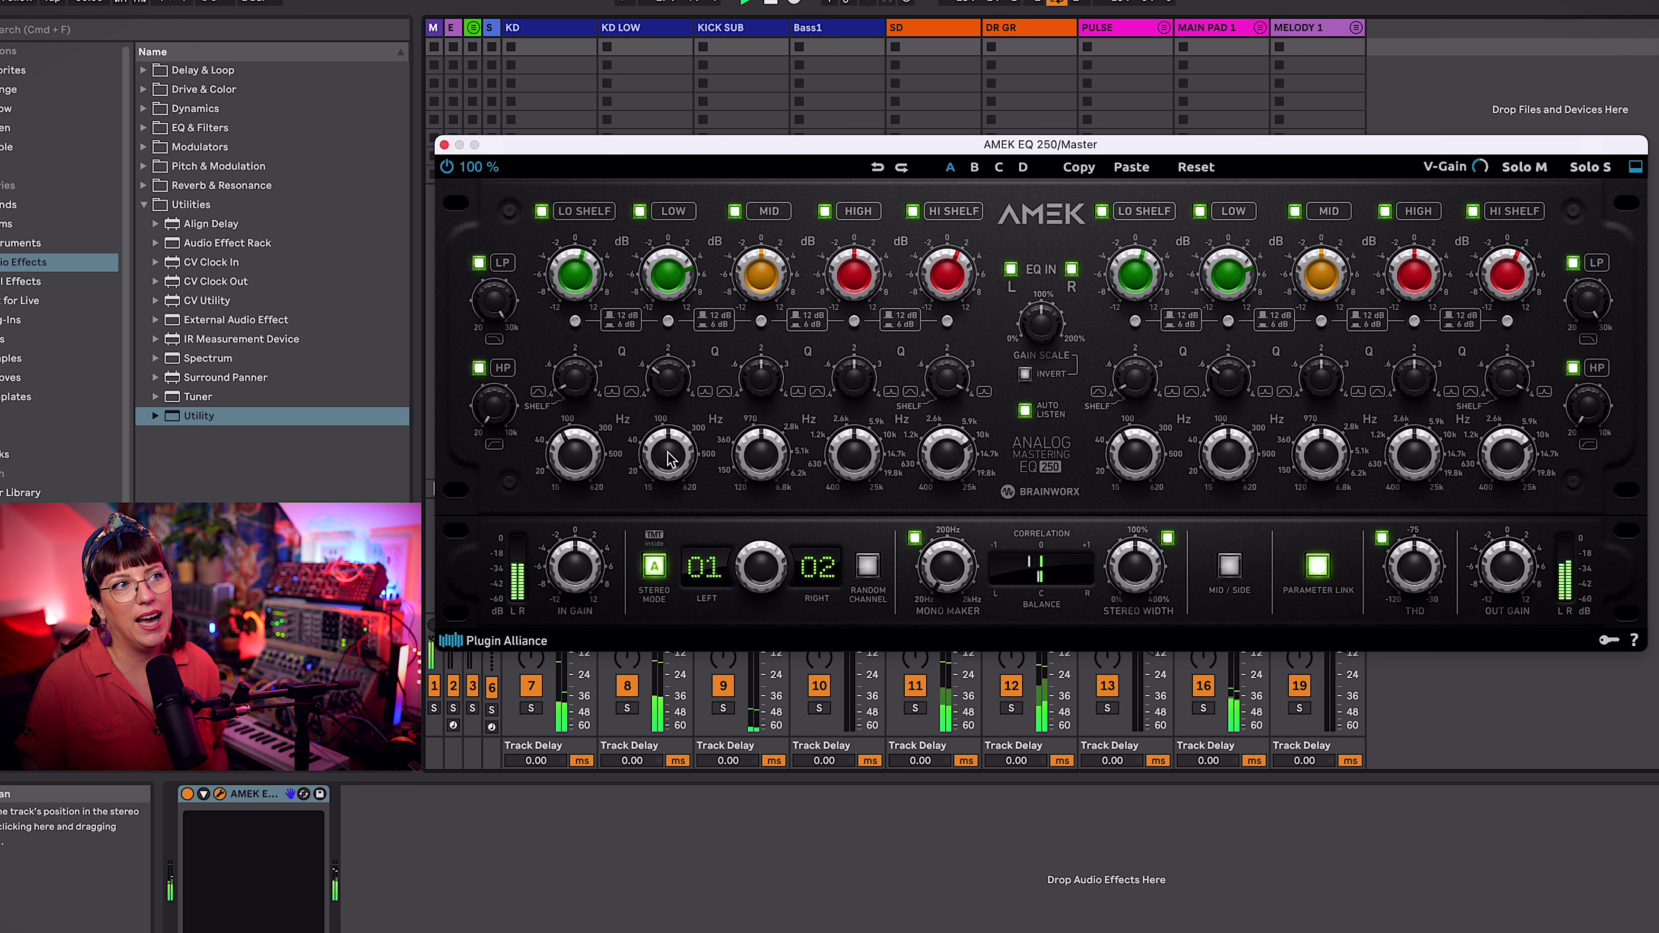
drag(669, 460, 673, 418)
drag(664, 272, 679, 324)
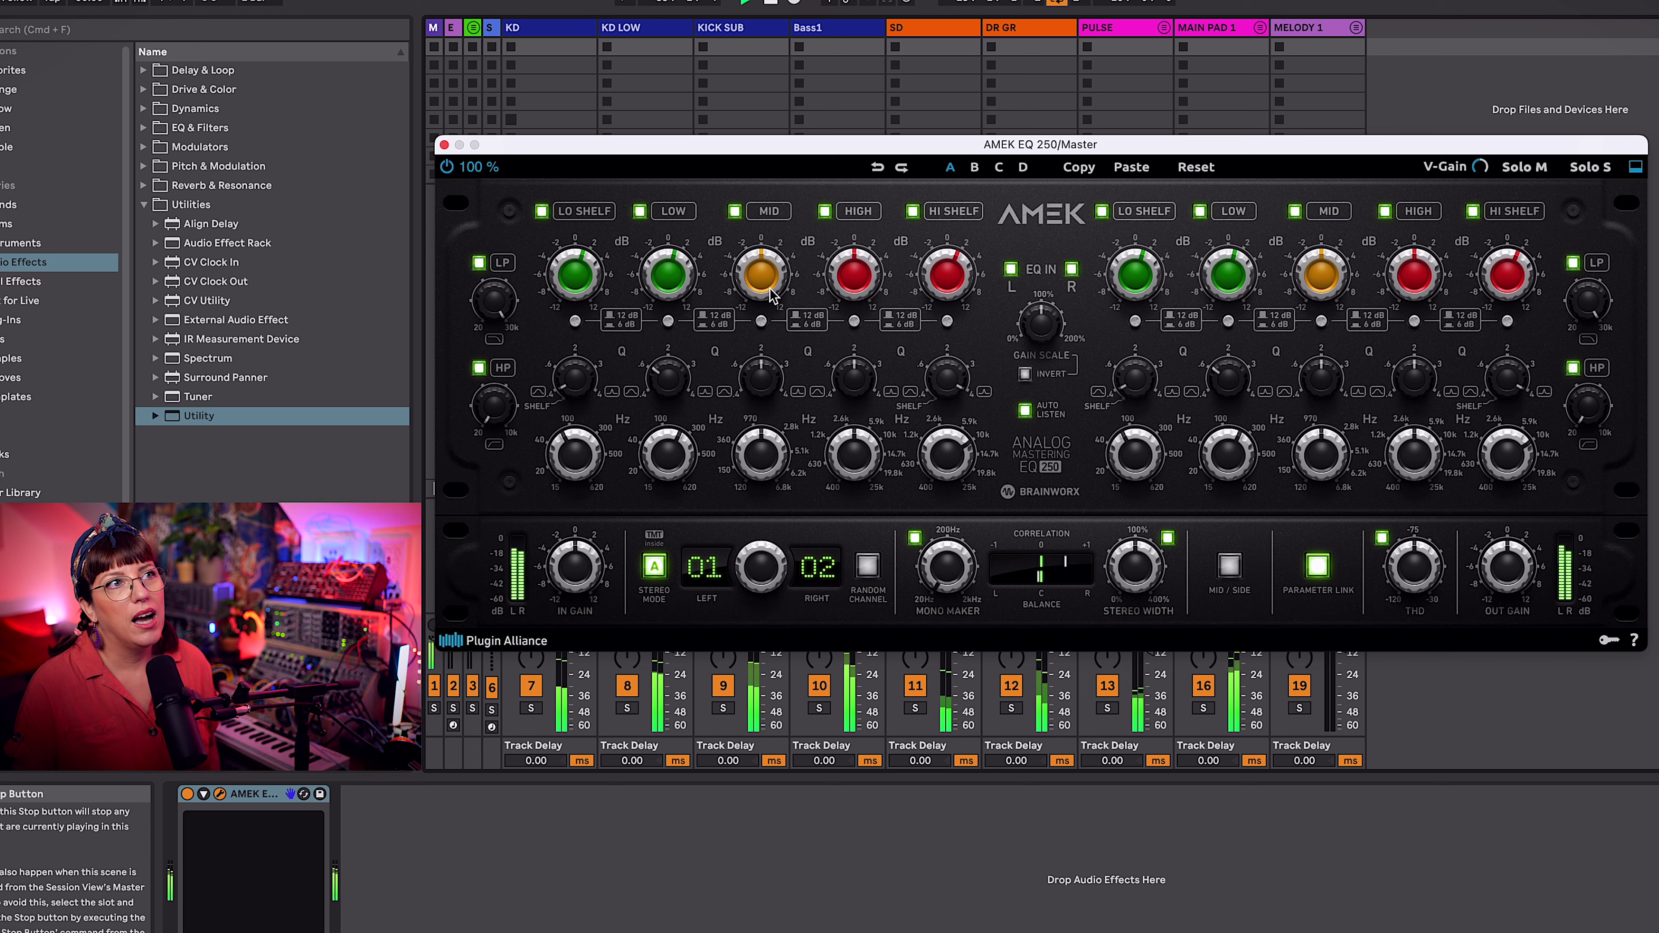
Step: Boost the MID band with Q 1.3, settling its gain around +4.1 dB
drag(768, 294, 774, 229)
drag(765, 374, 762, 484)
drag(776, 283, 787, 313)
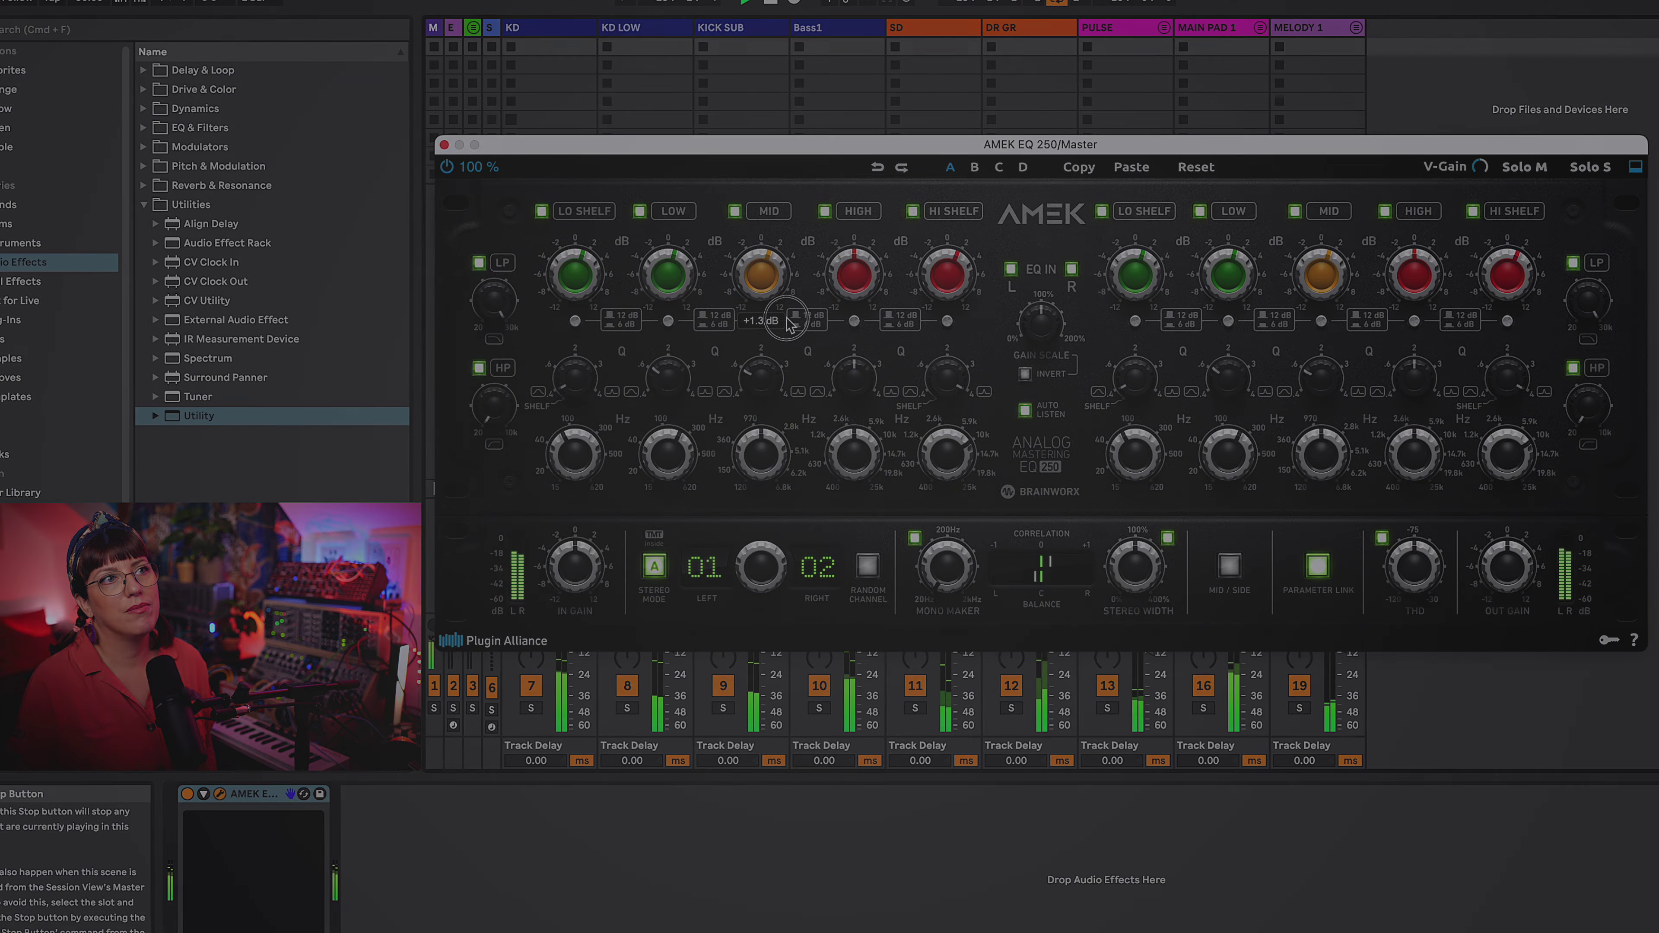